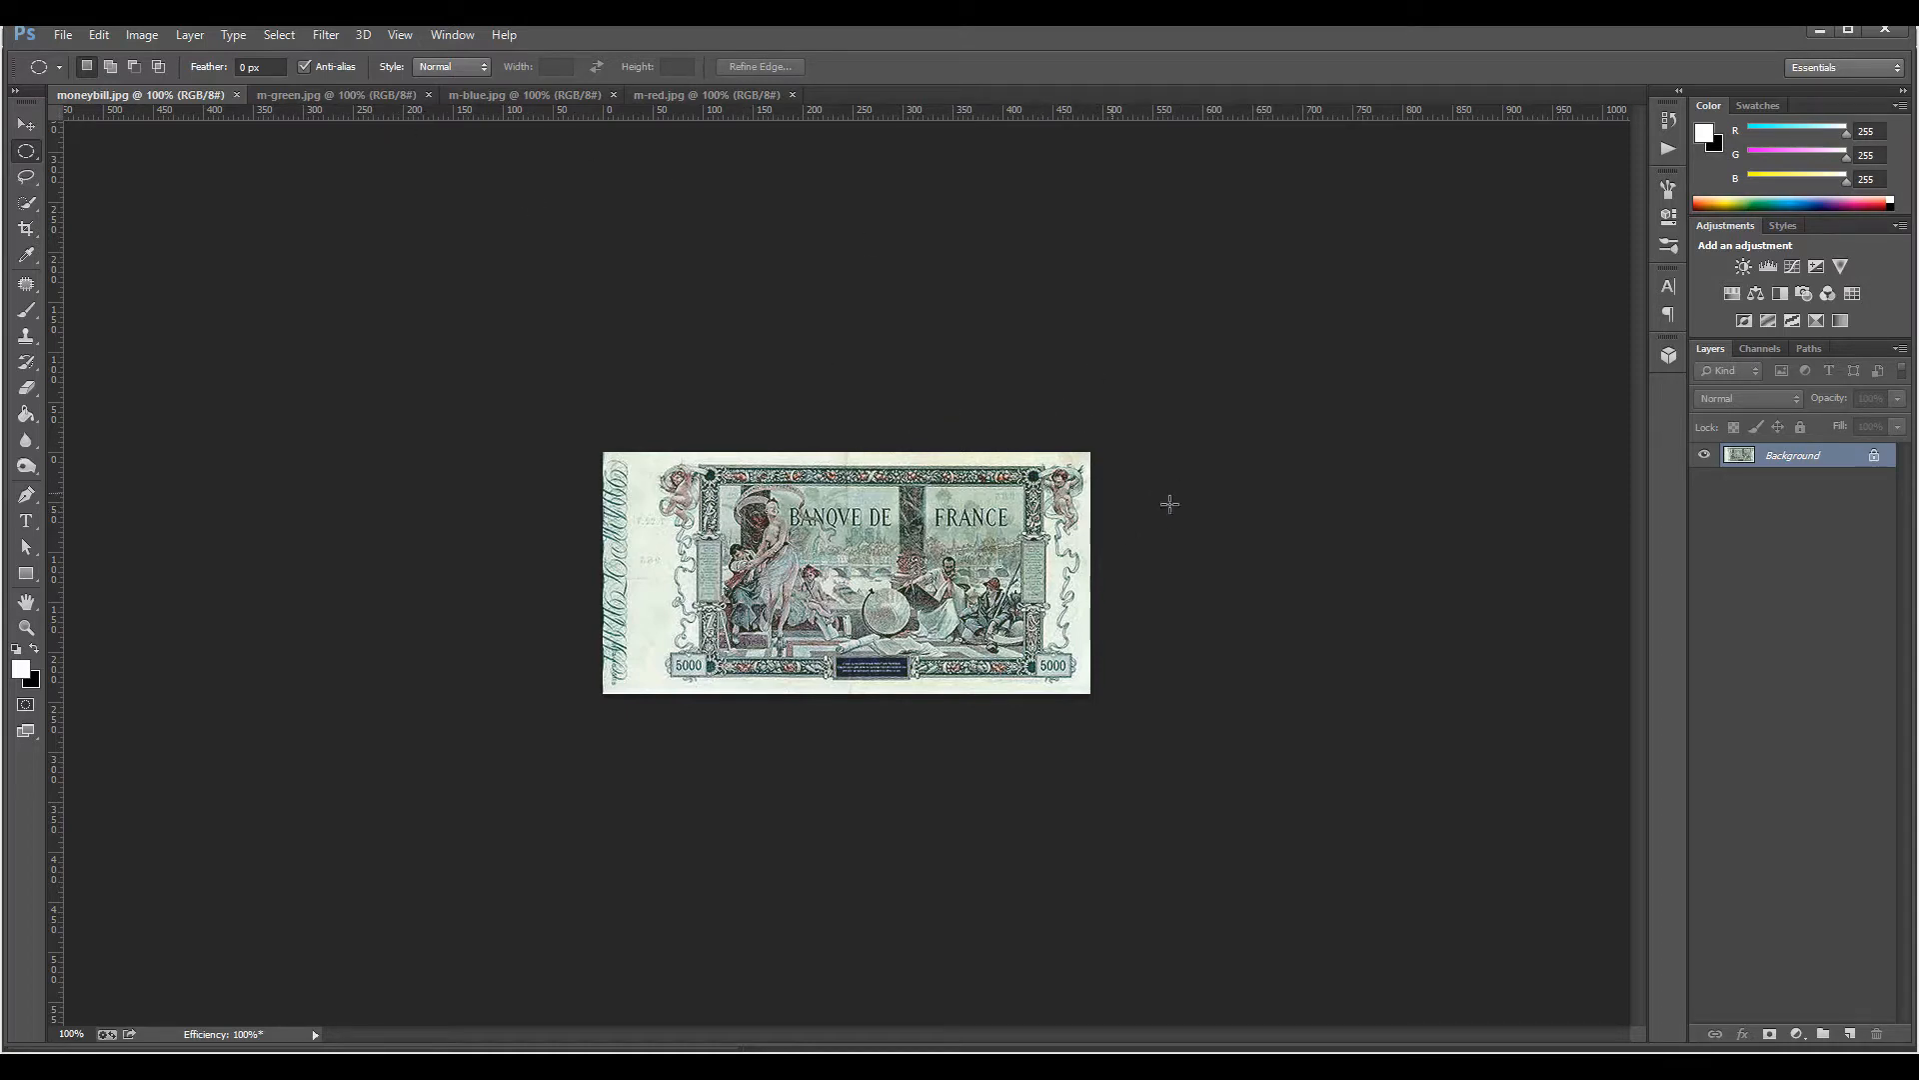
Step: Examine the green, blue and red colour versions of the banknote texture
left_click(340, 95)
left_click(595, 95)
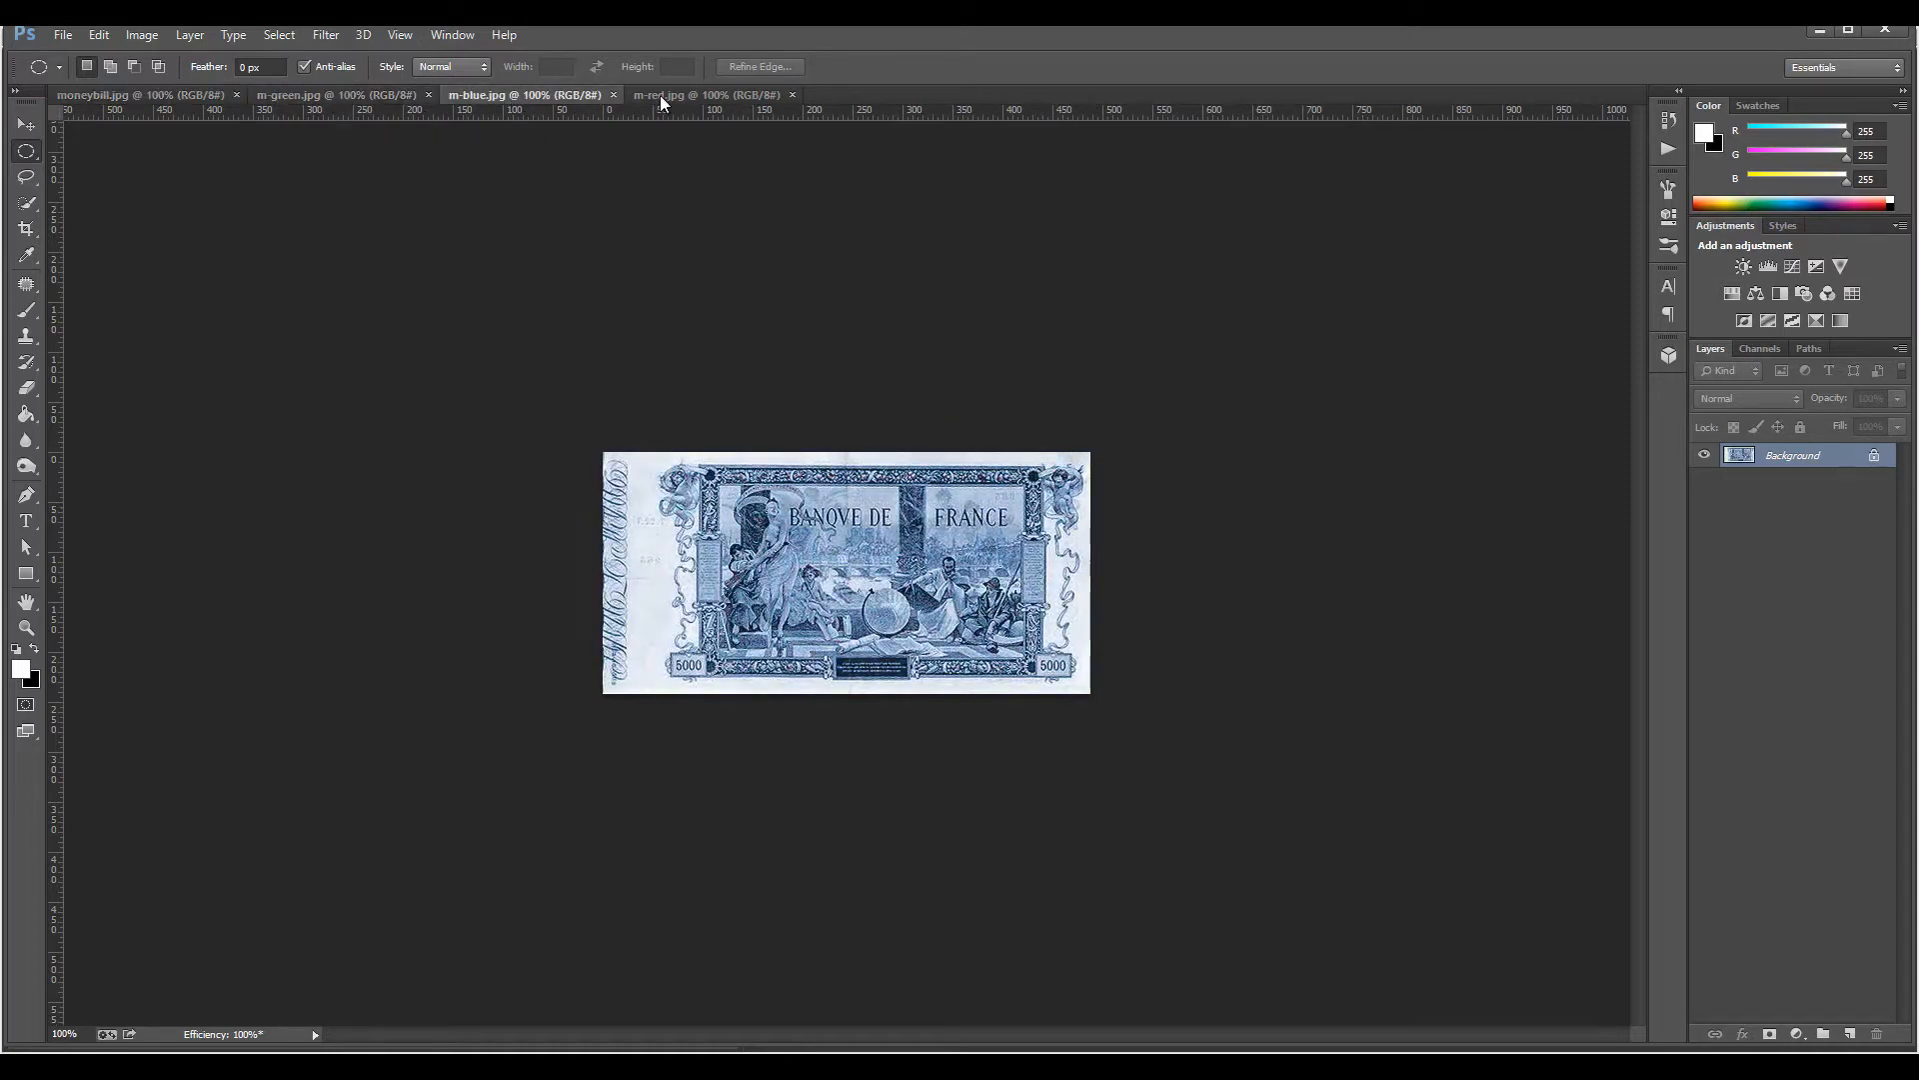
left_click(663, 96)
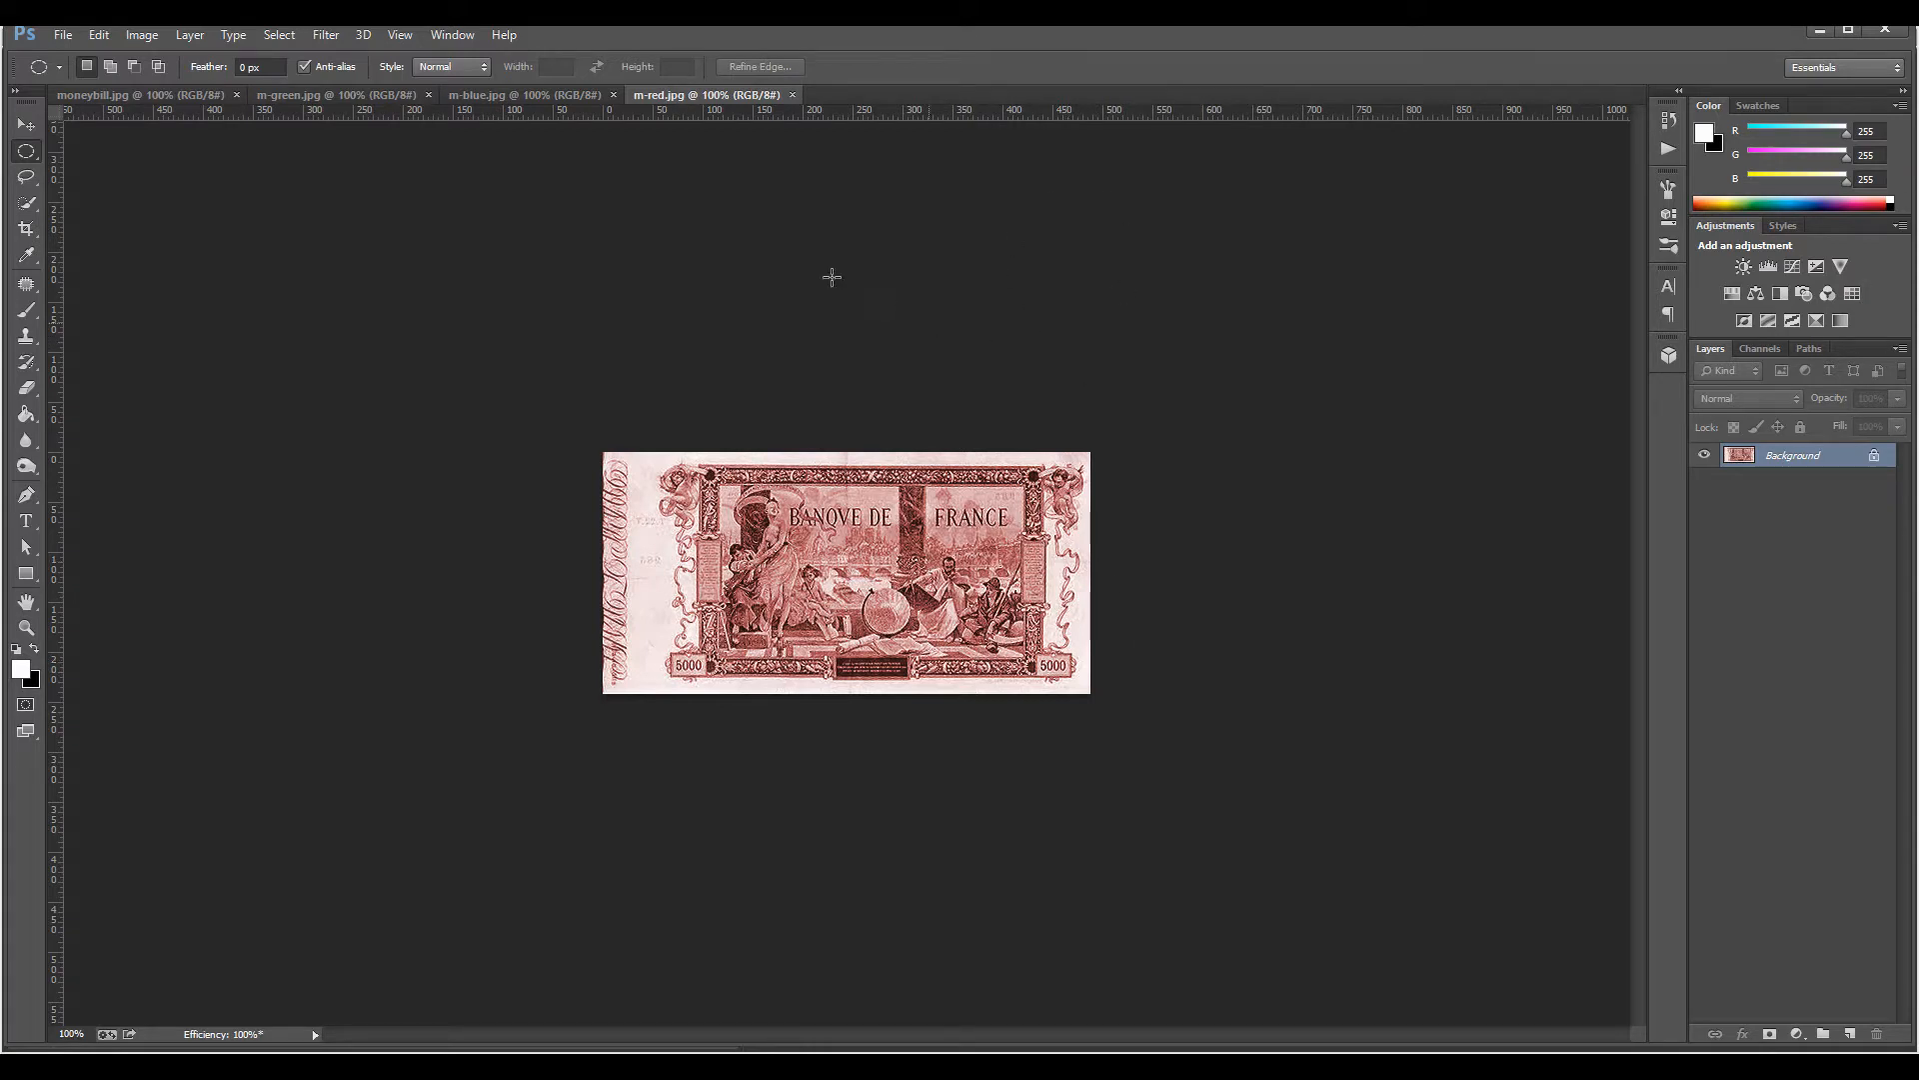
left_click(492, 97)
left_click(336, 95)
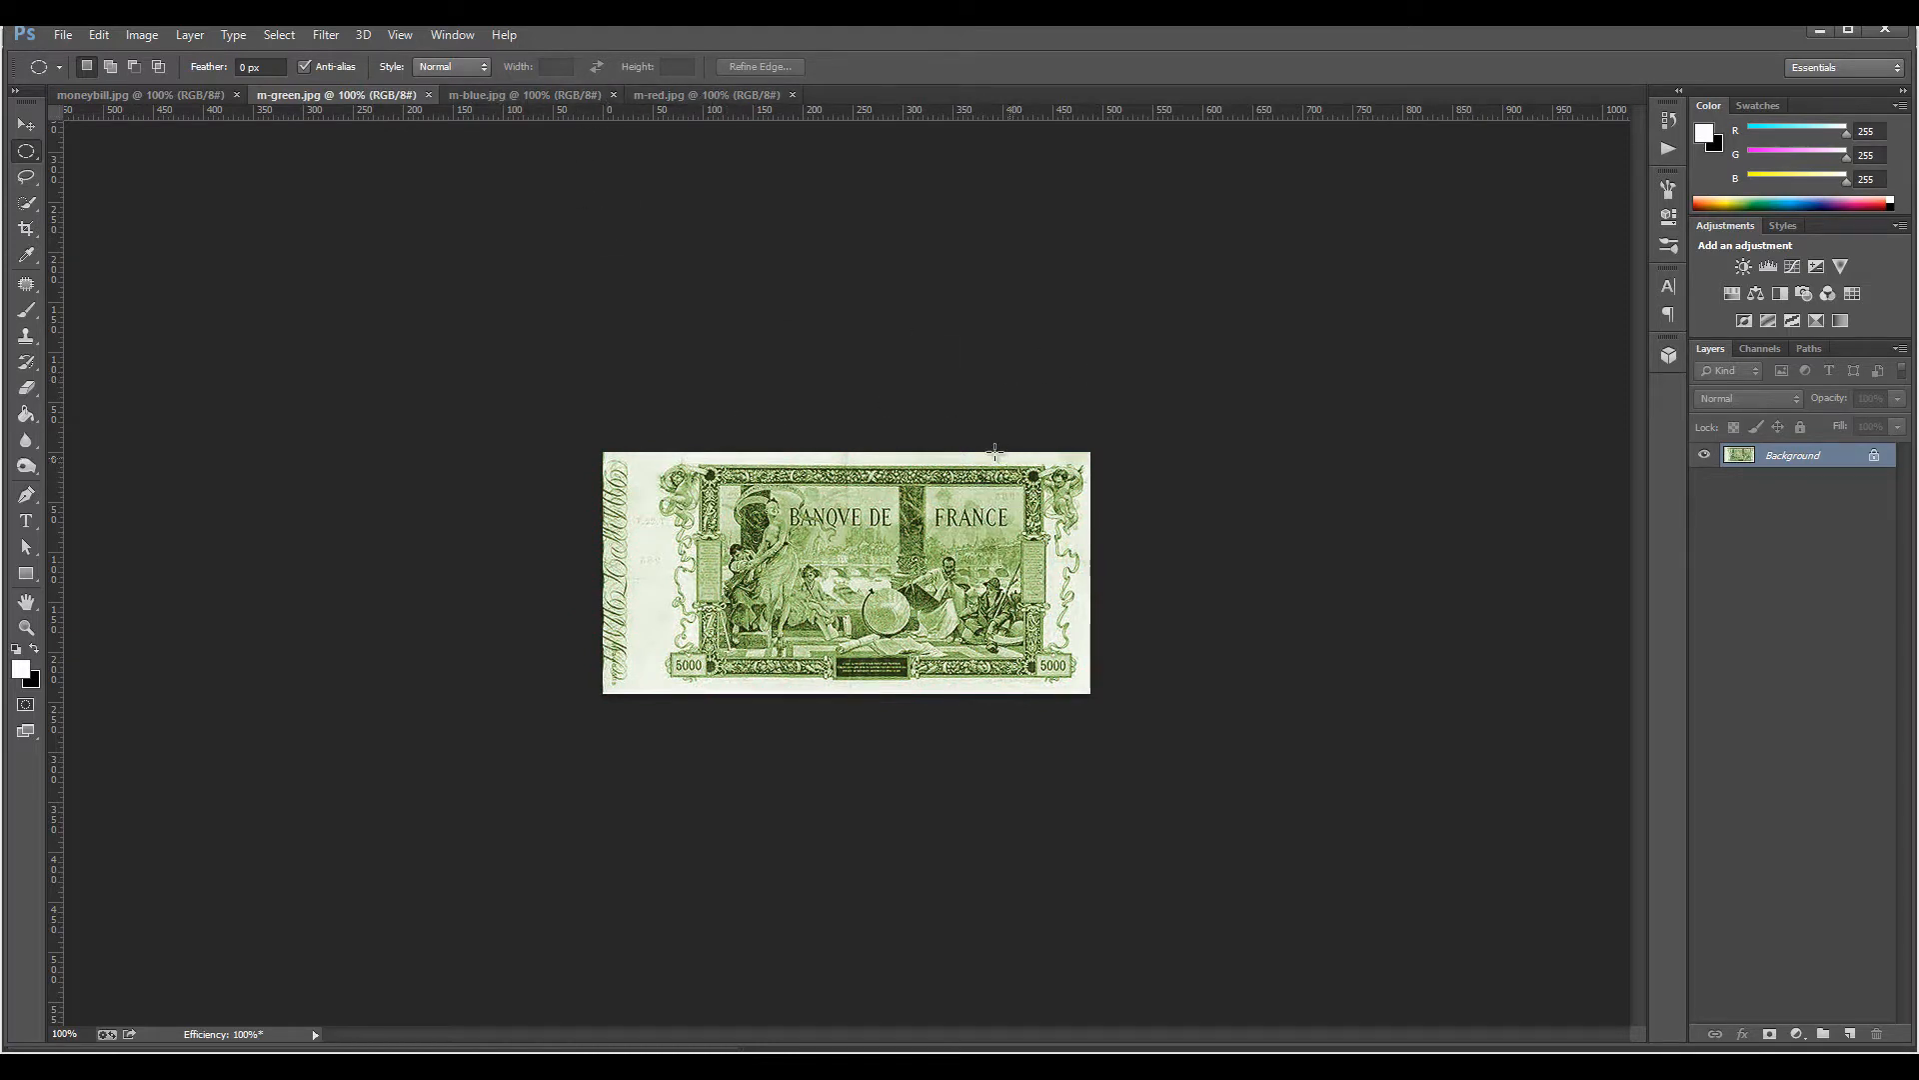
left_click(613, 95)
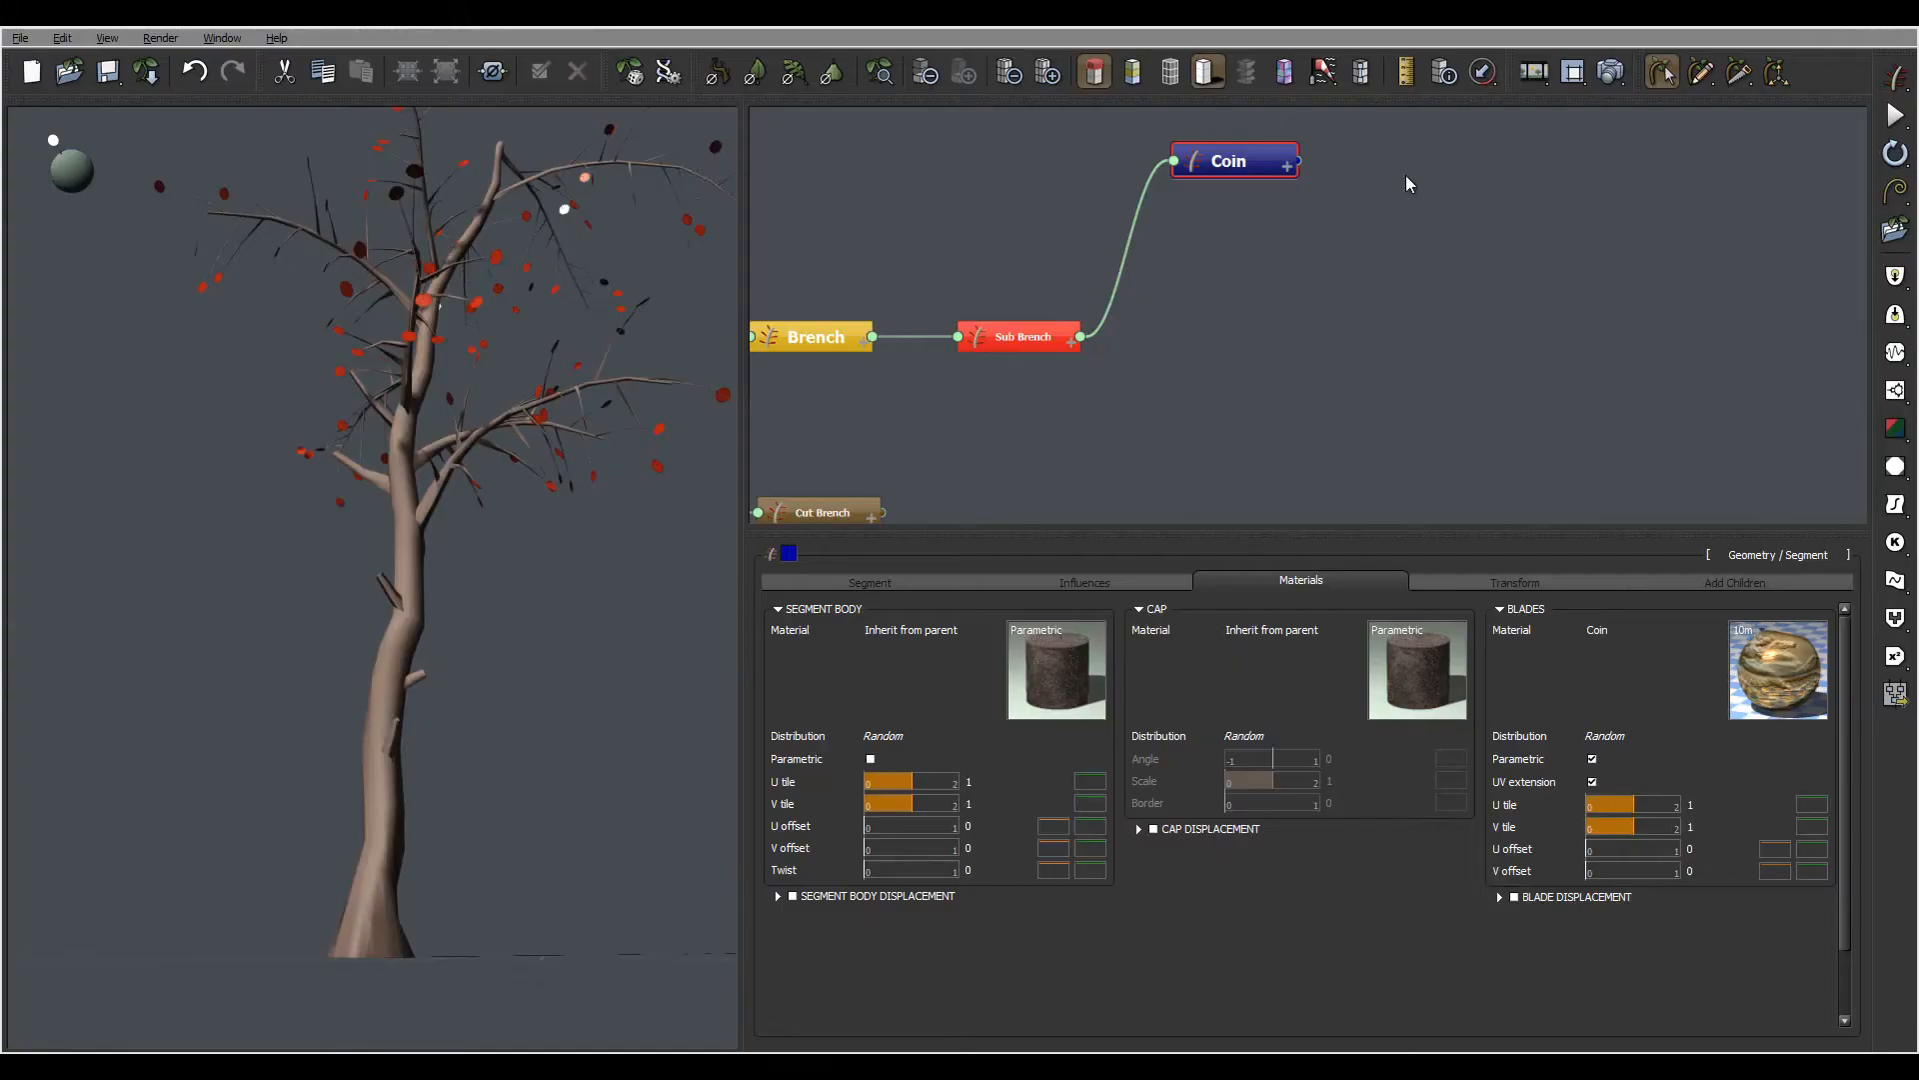
Step: Add a new Segment geometry node to the graph below the Coin node and name it "Green Bill"
left_click(1259, 295)
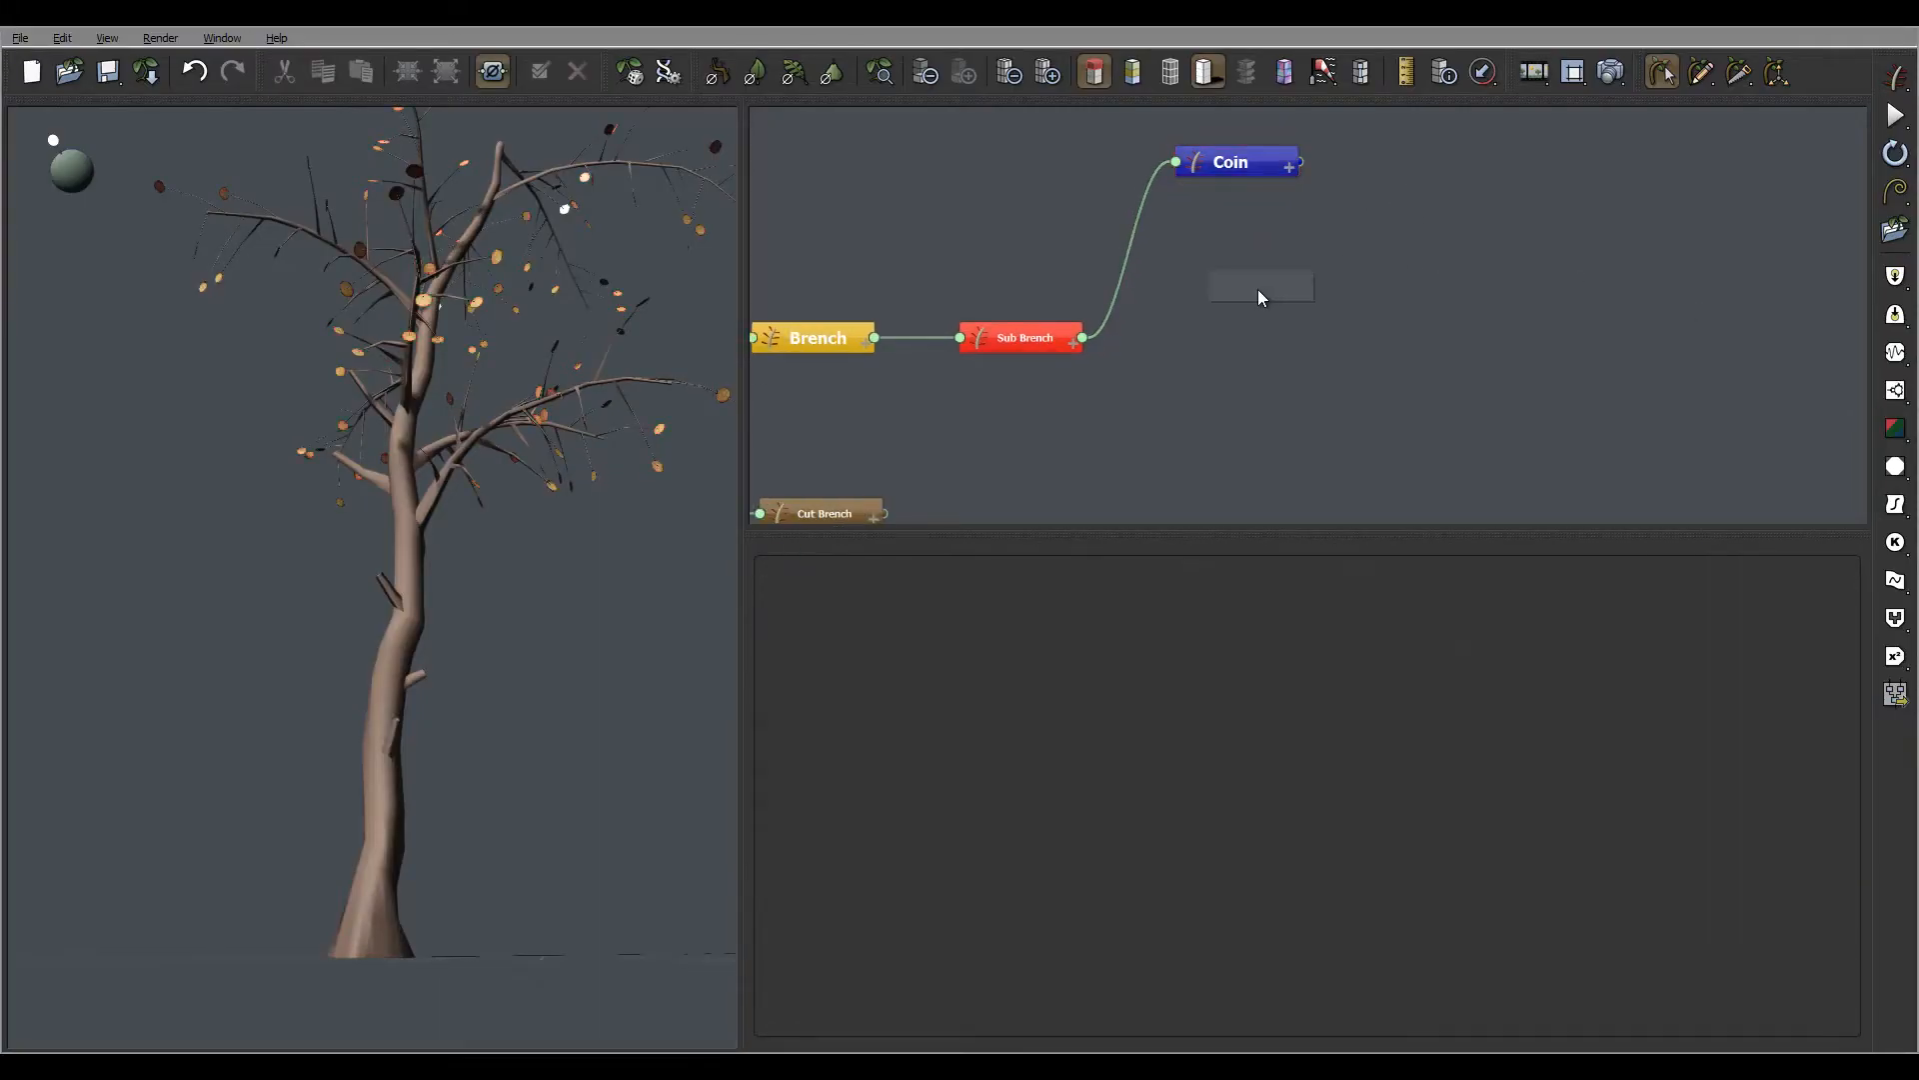
right_click(1272, 294)
mouse_move(1350, 300)
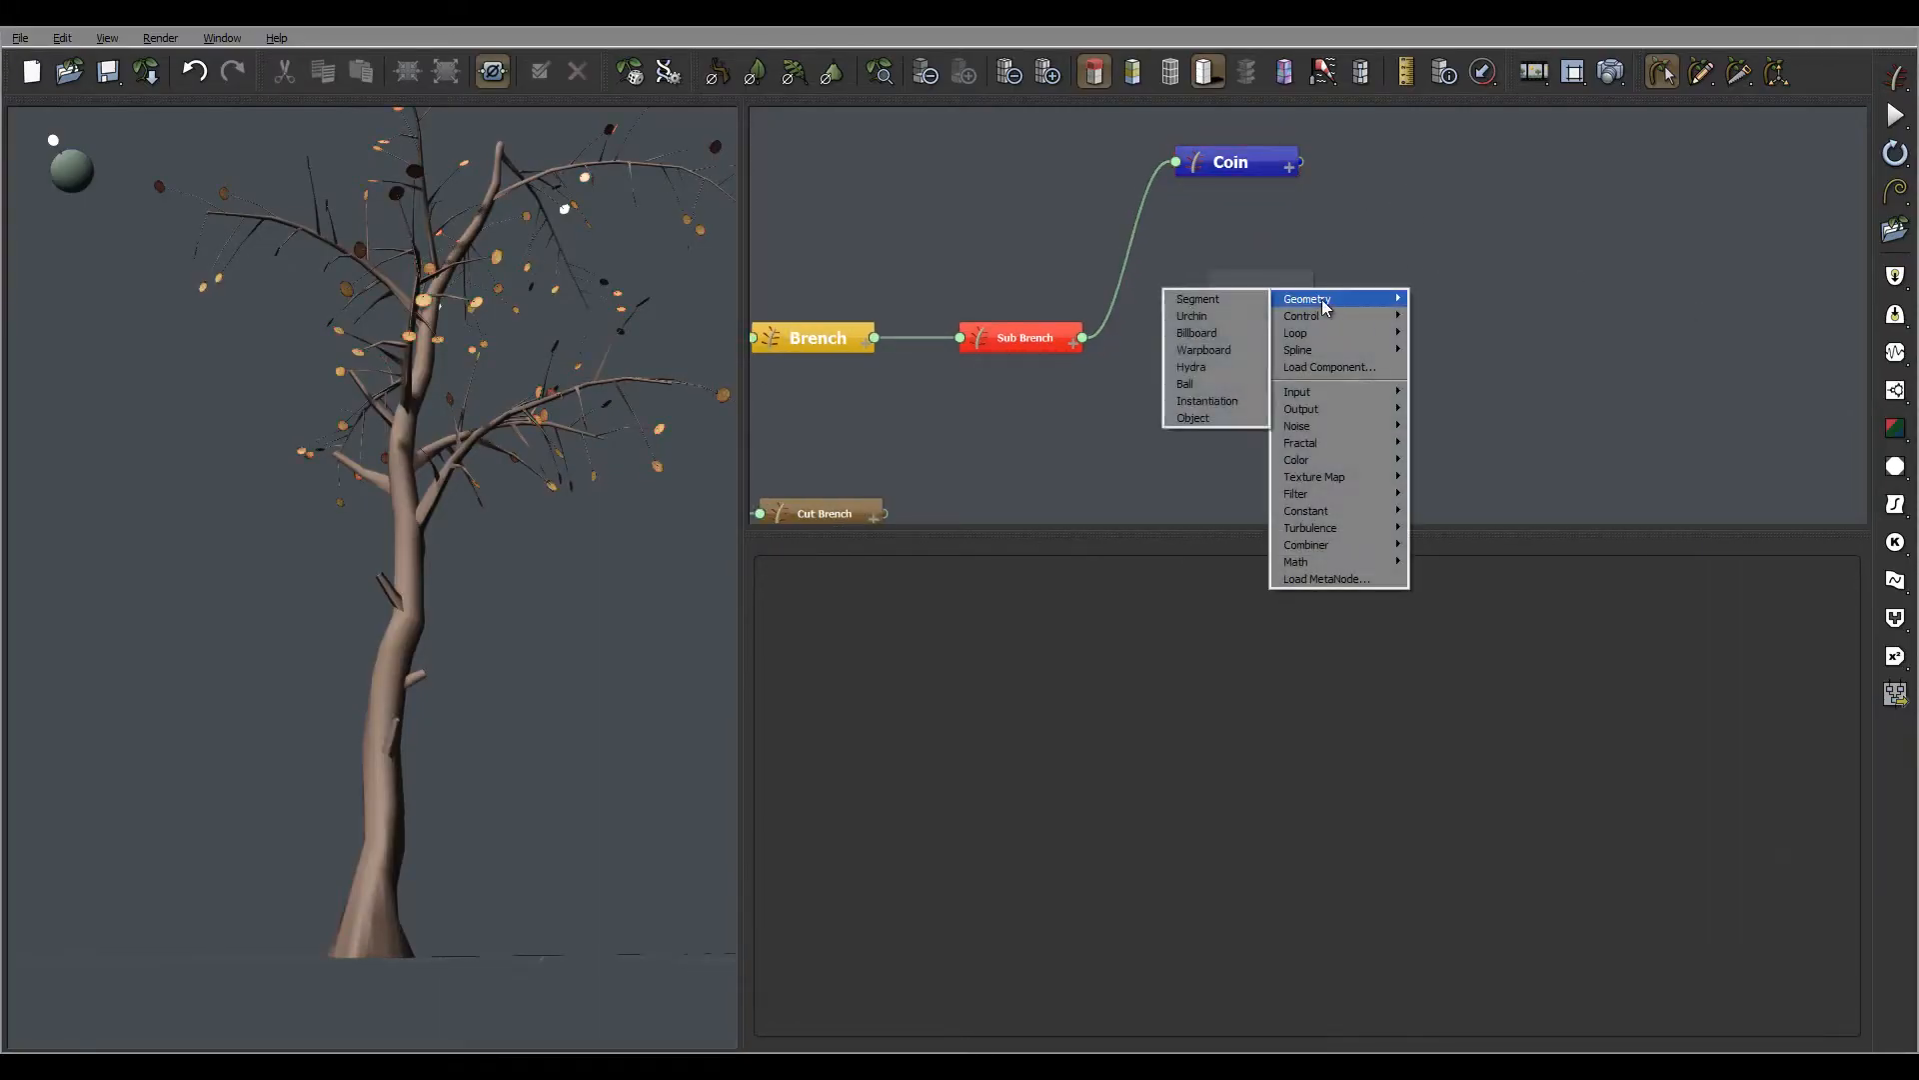
left_click(1207, 300)
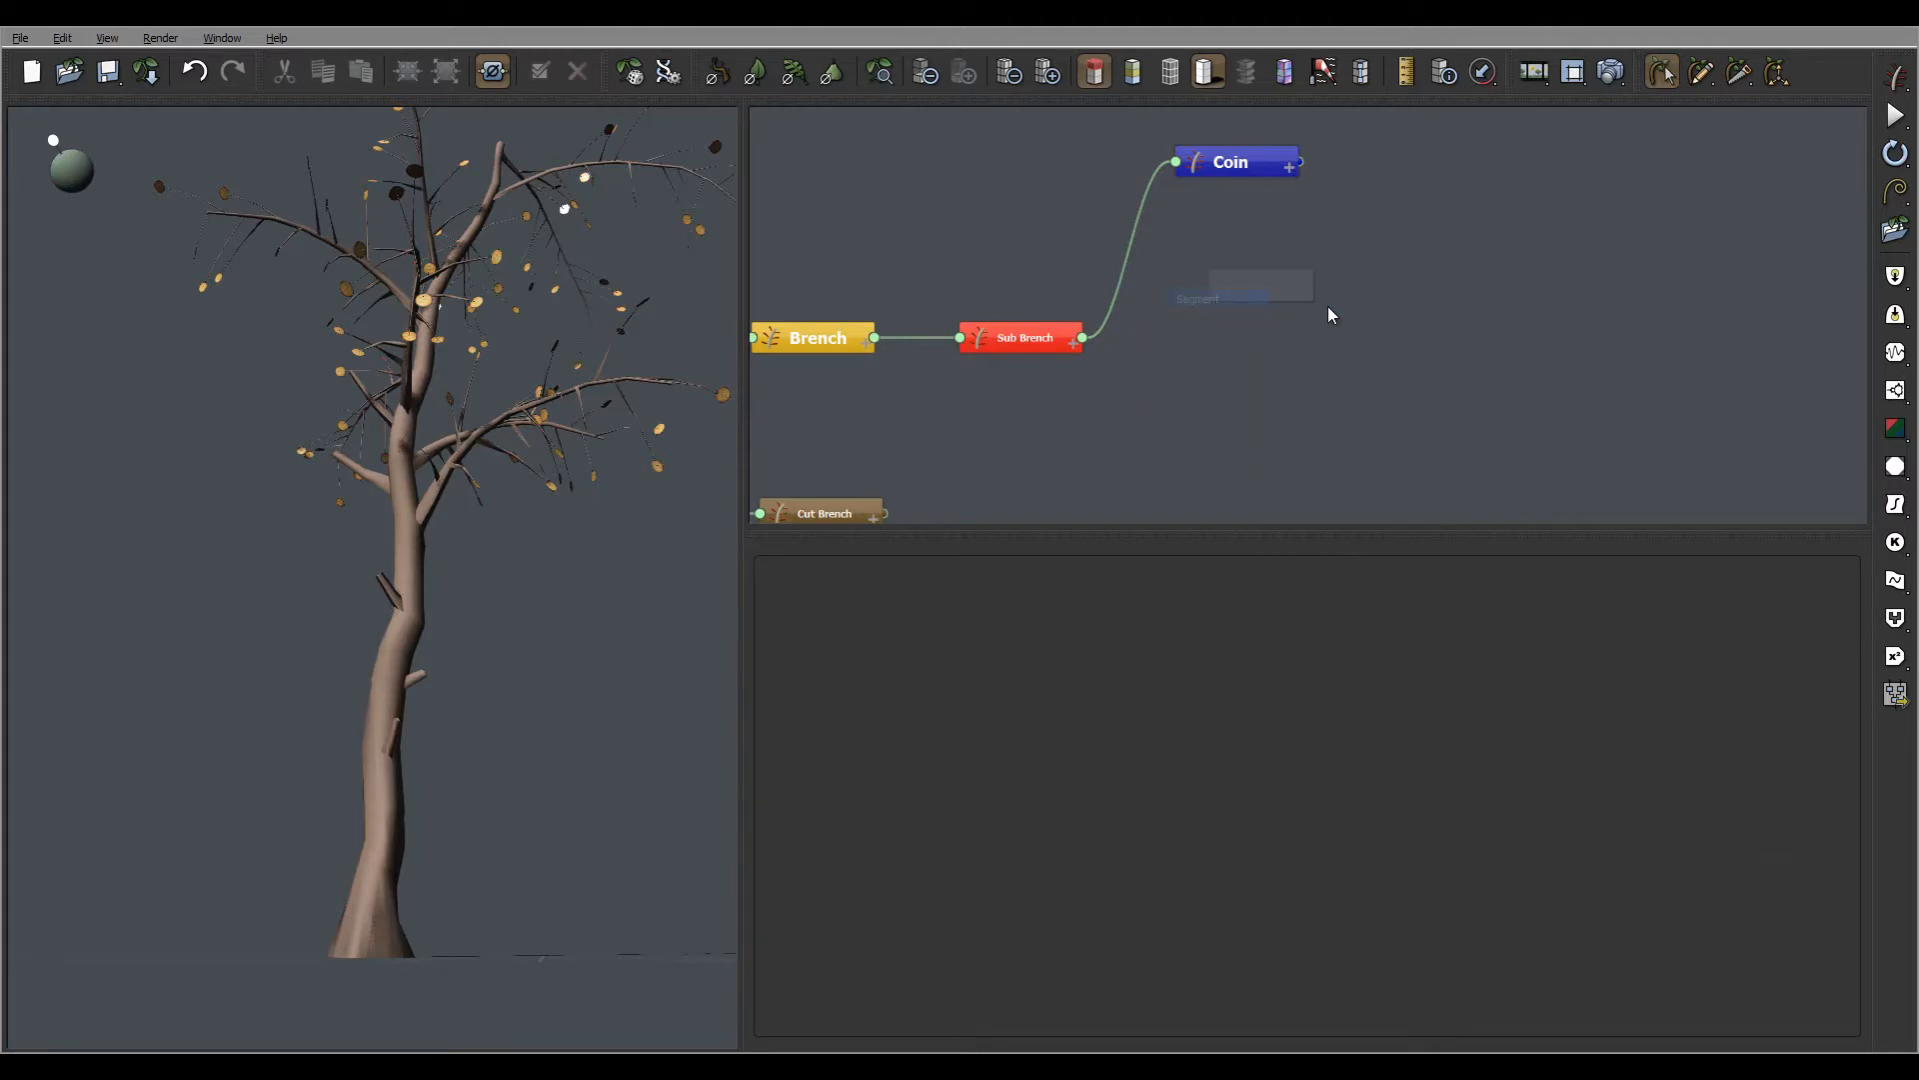
left_click(1262, 286)
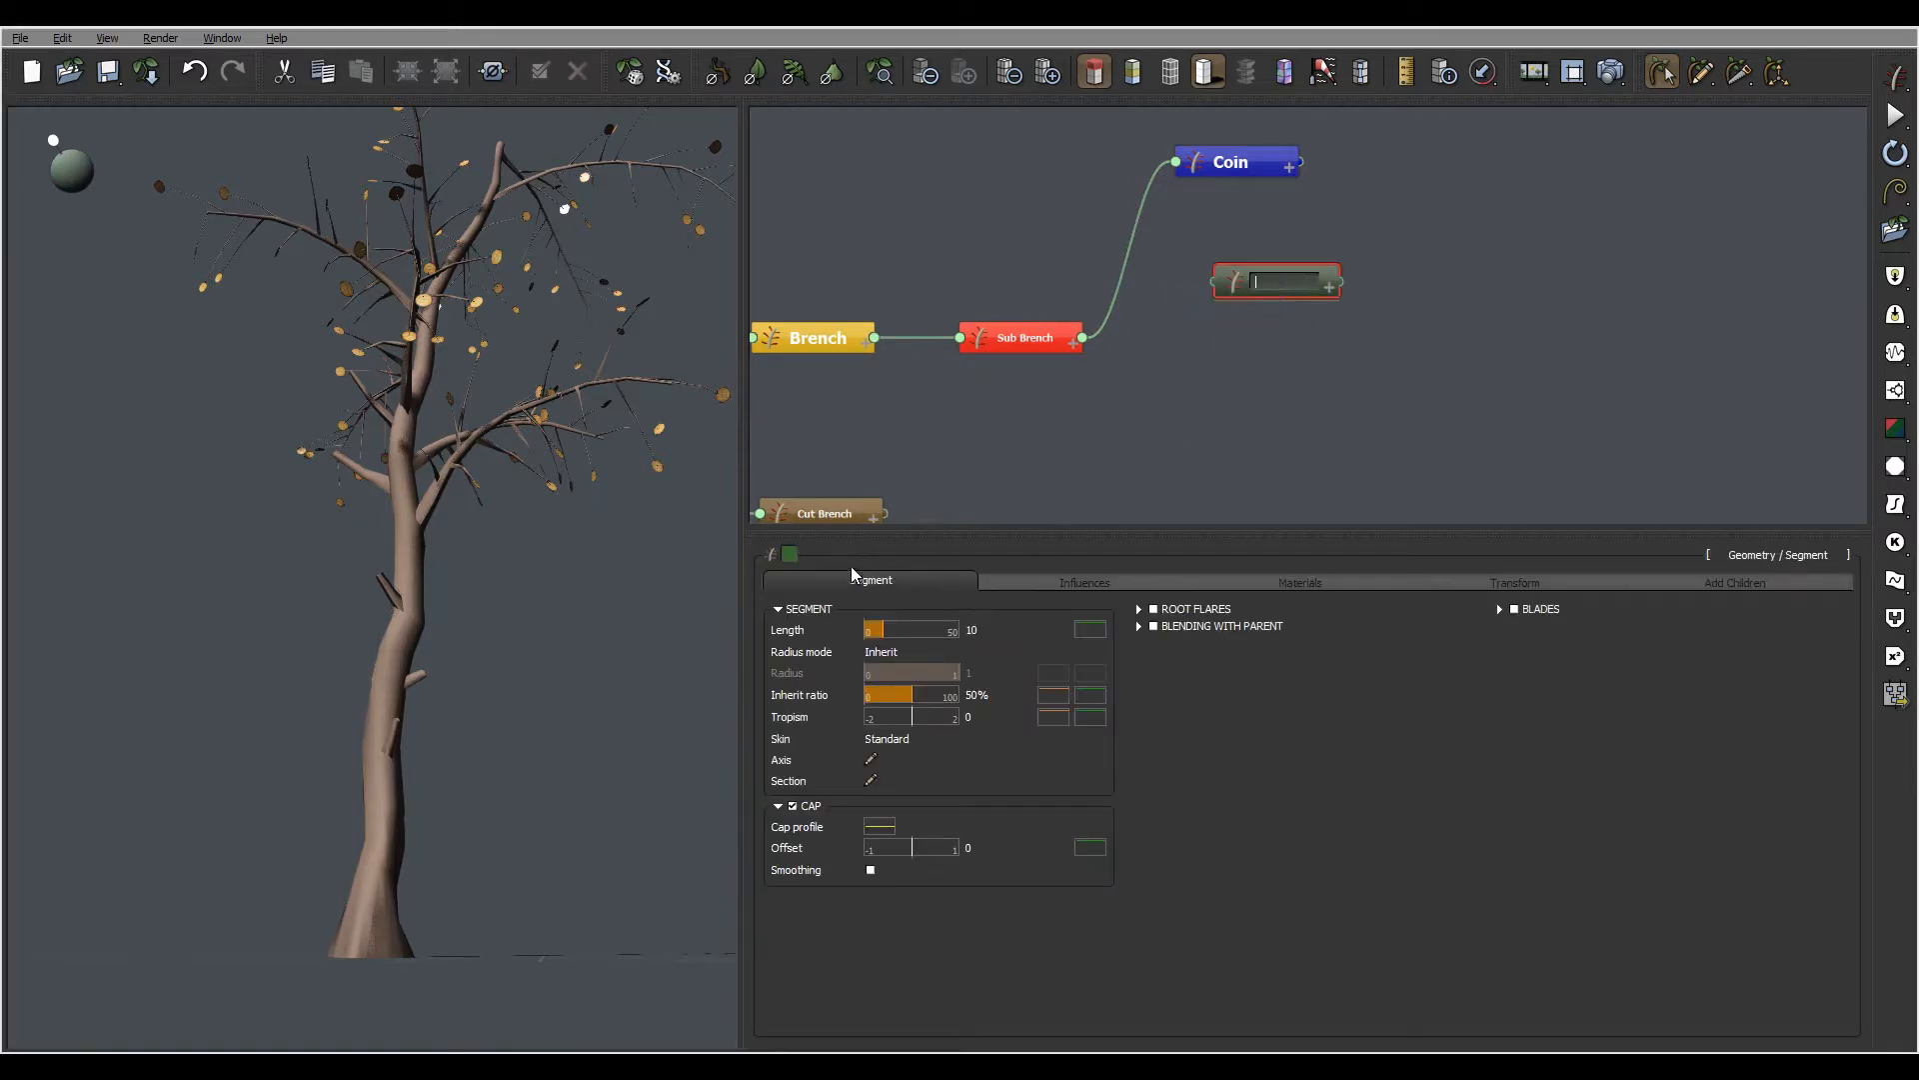
type("Green Bill")
Step: Connect Green Bill as a new child of the Sub Brench node and expand Sub Brench to show its connections
left_click(1083, 340)
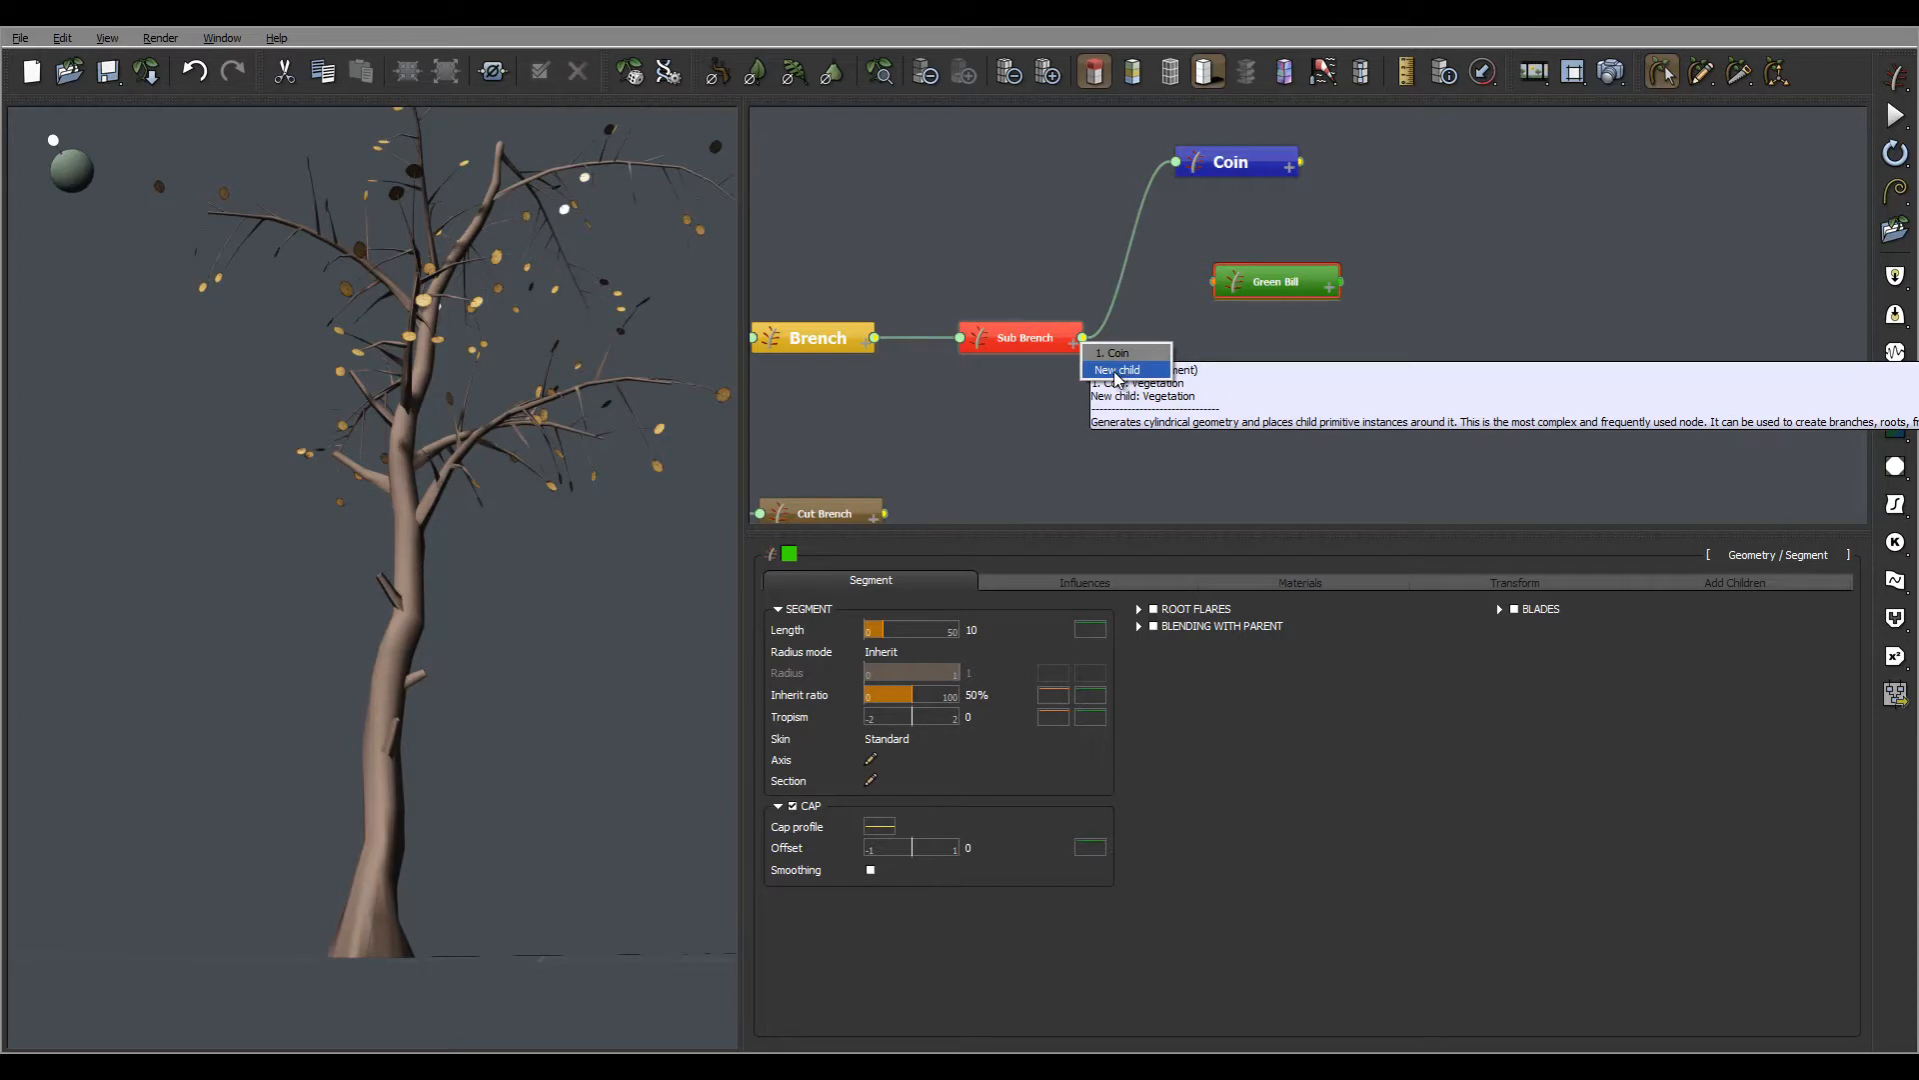
left_click(1117, 372)
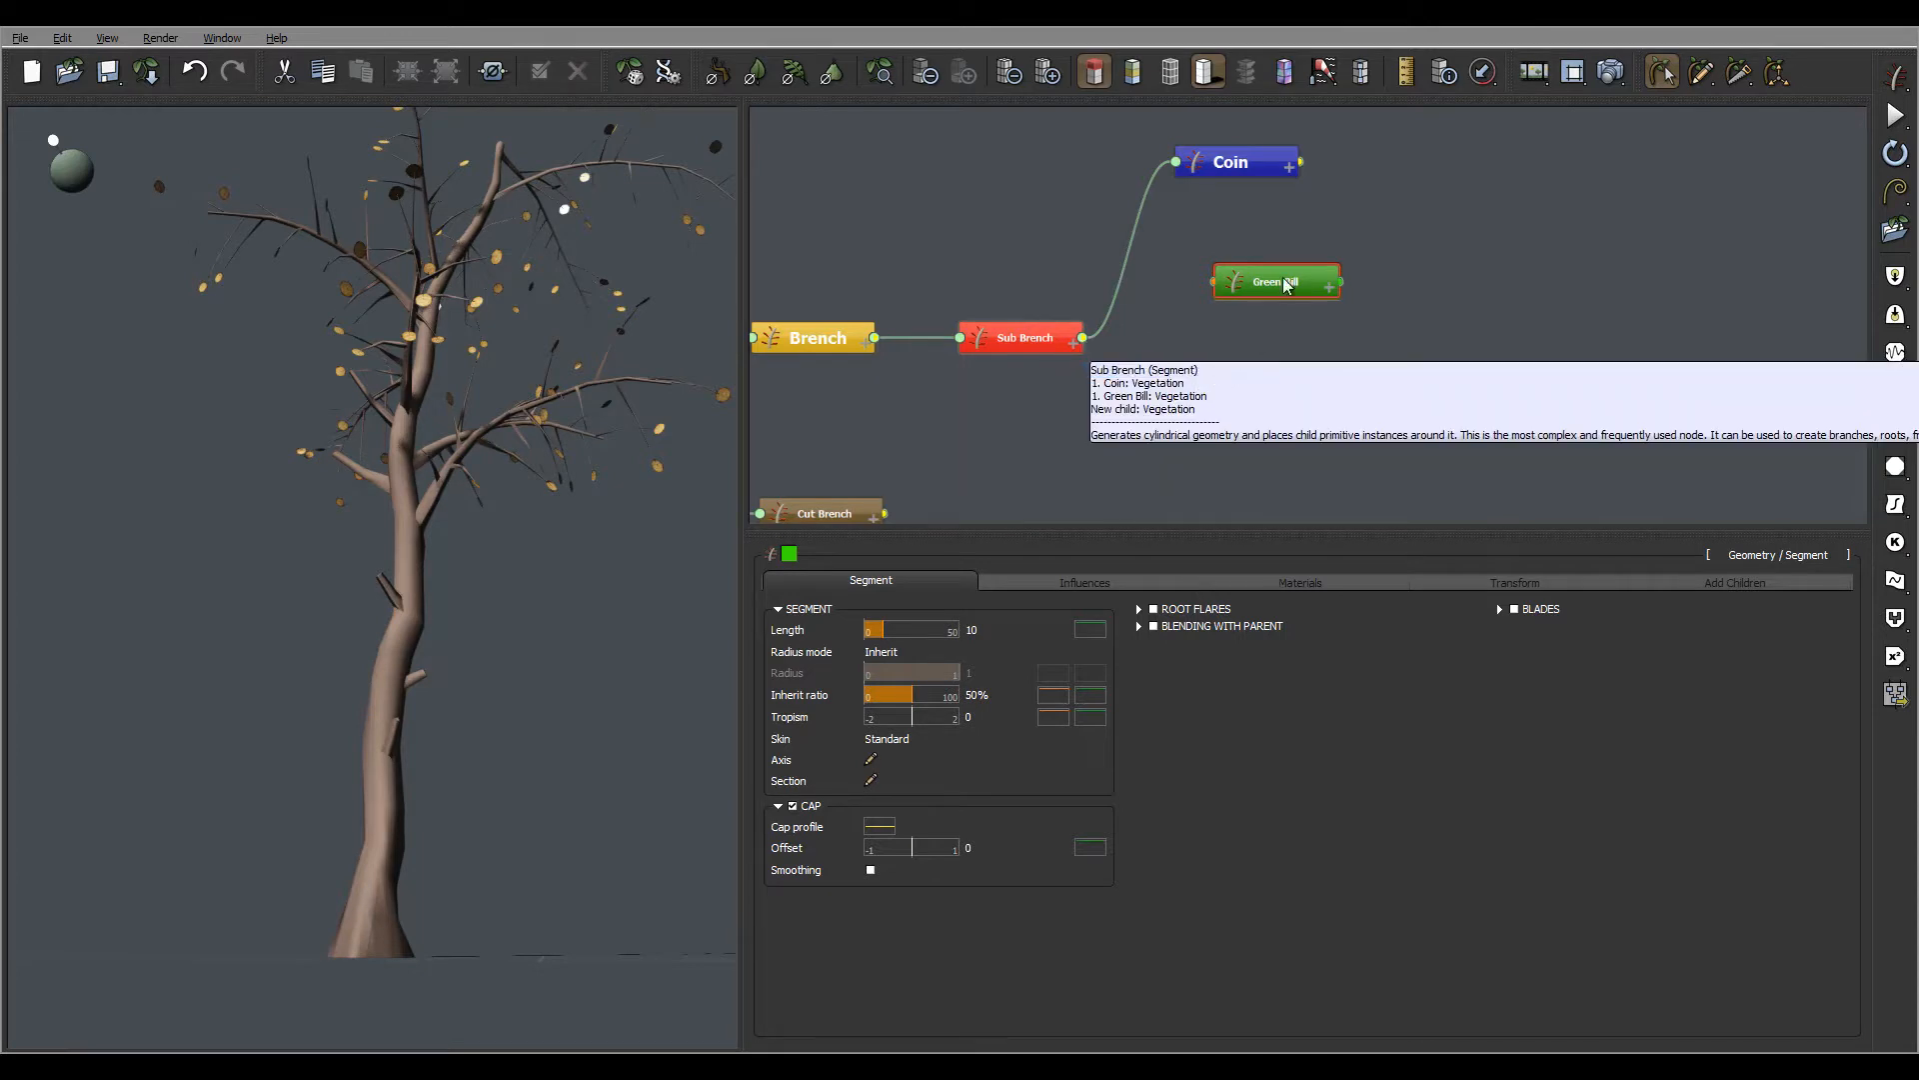
left_click(1074, 343)
left_click(1579, 581)
mouse_move(453, 363)
left_mouse_down()
mouse_move(579, 428)
mouse_move(350, 429)
mouse_move(270, 403)
mouse_move(304, 334)
mouse_move(538, 438)
mouse_move(486, 457)
mouse_move(287, 368)
mouse_move(500, 358)
mouse_move(435, 370)
left_mouse_up()
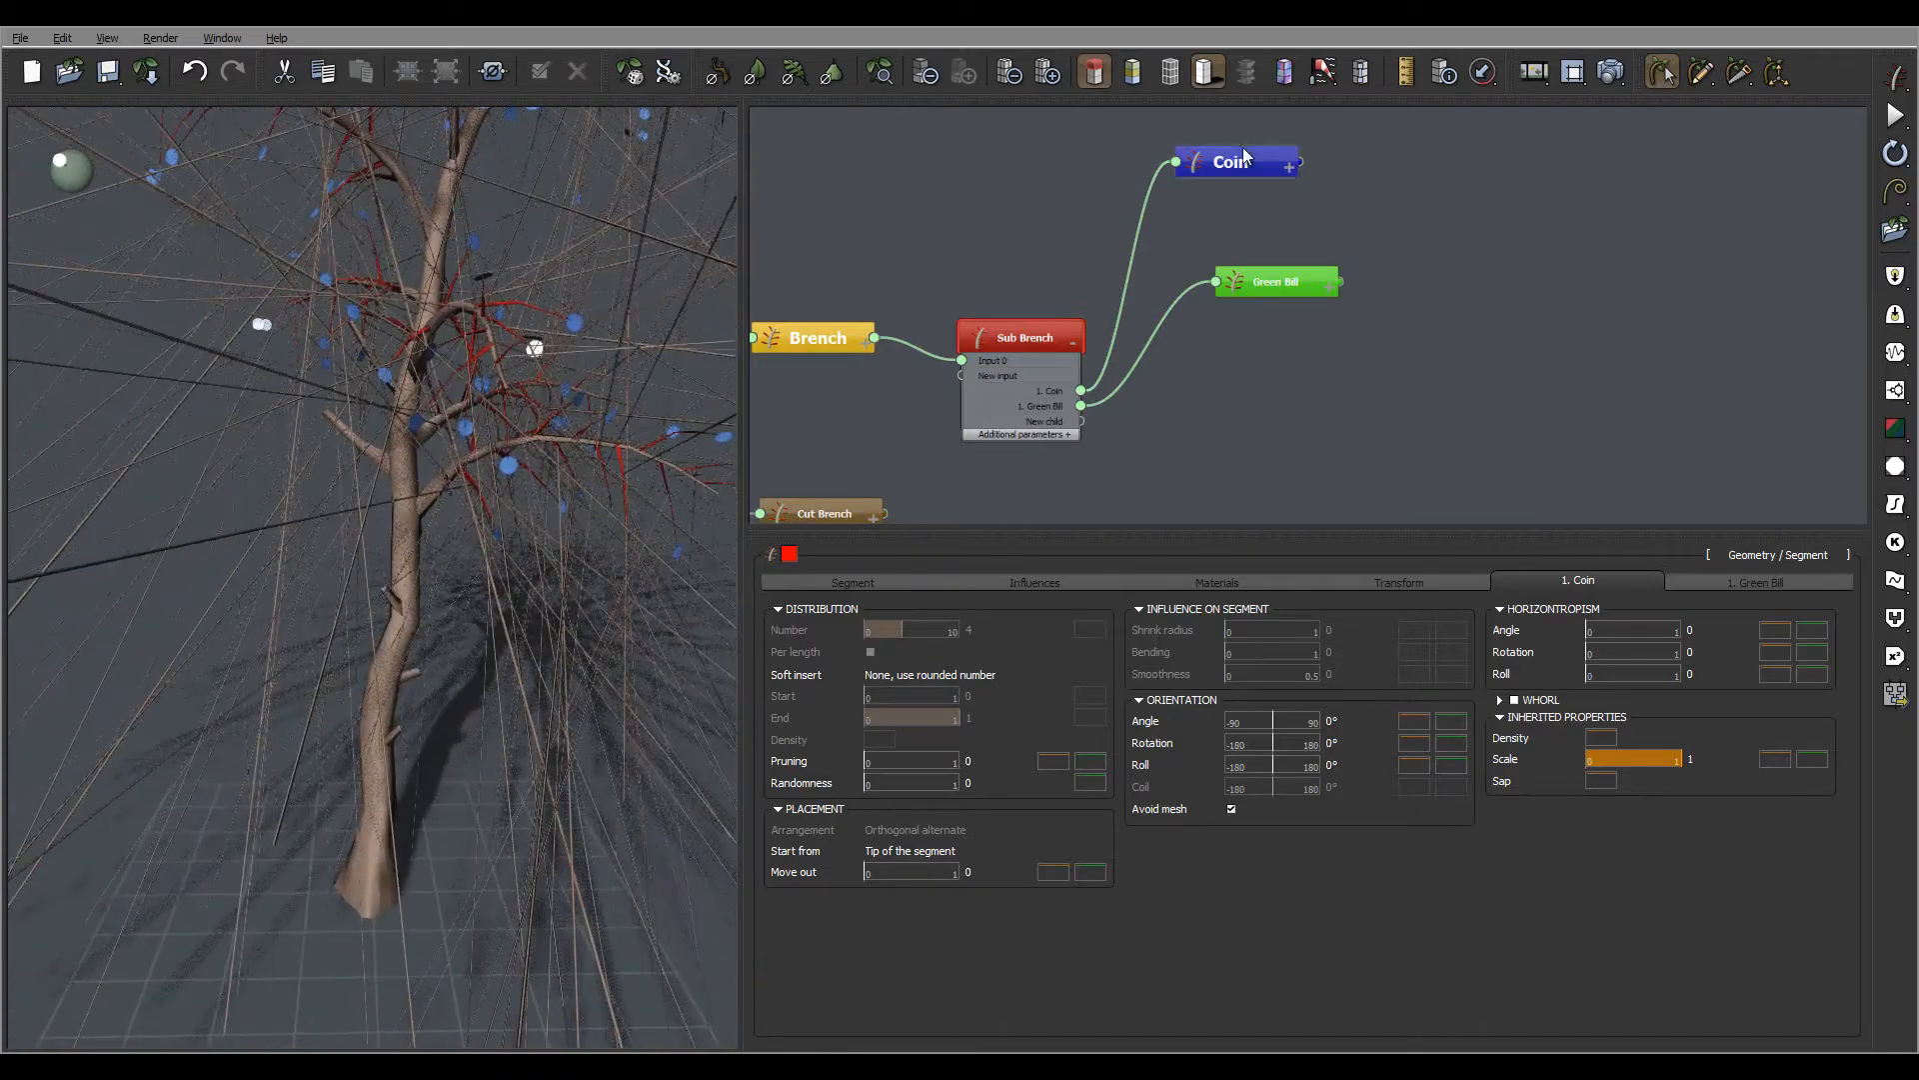
left_click_drag(473, 262, 476, 256)
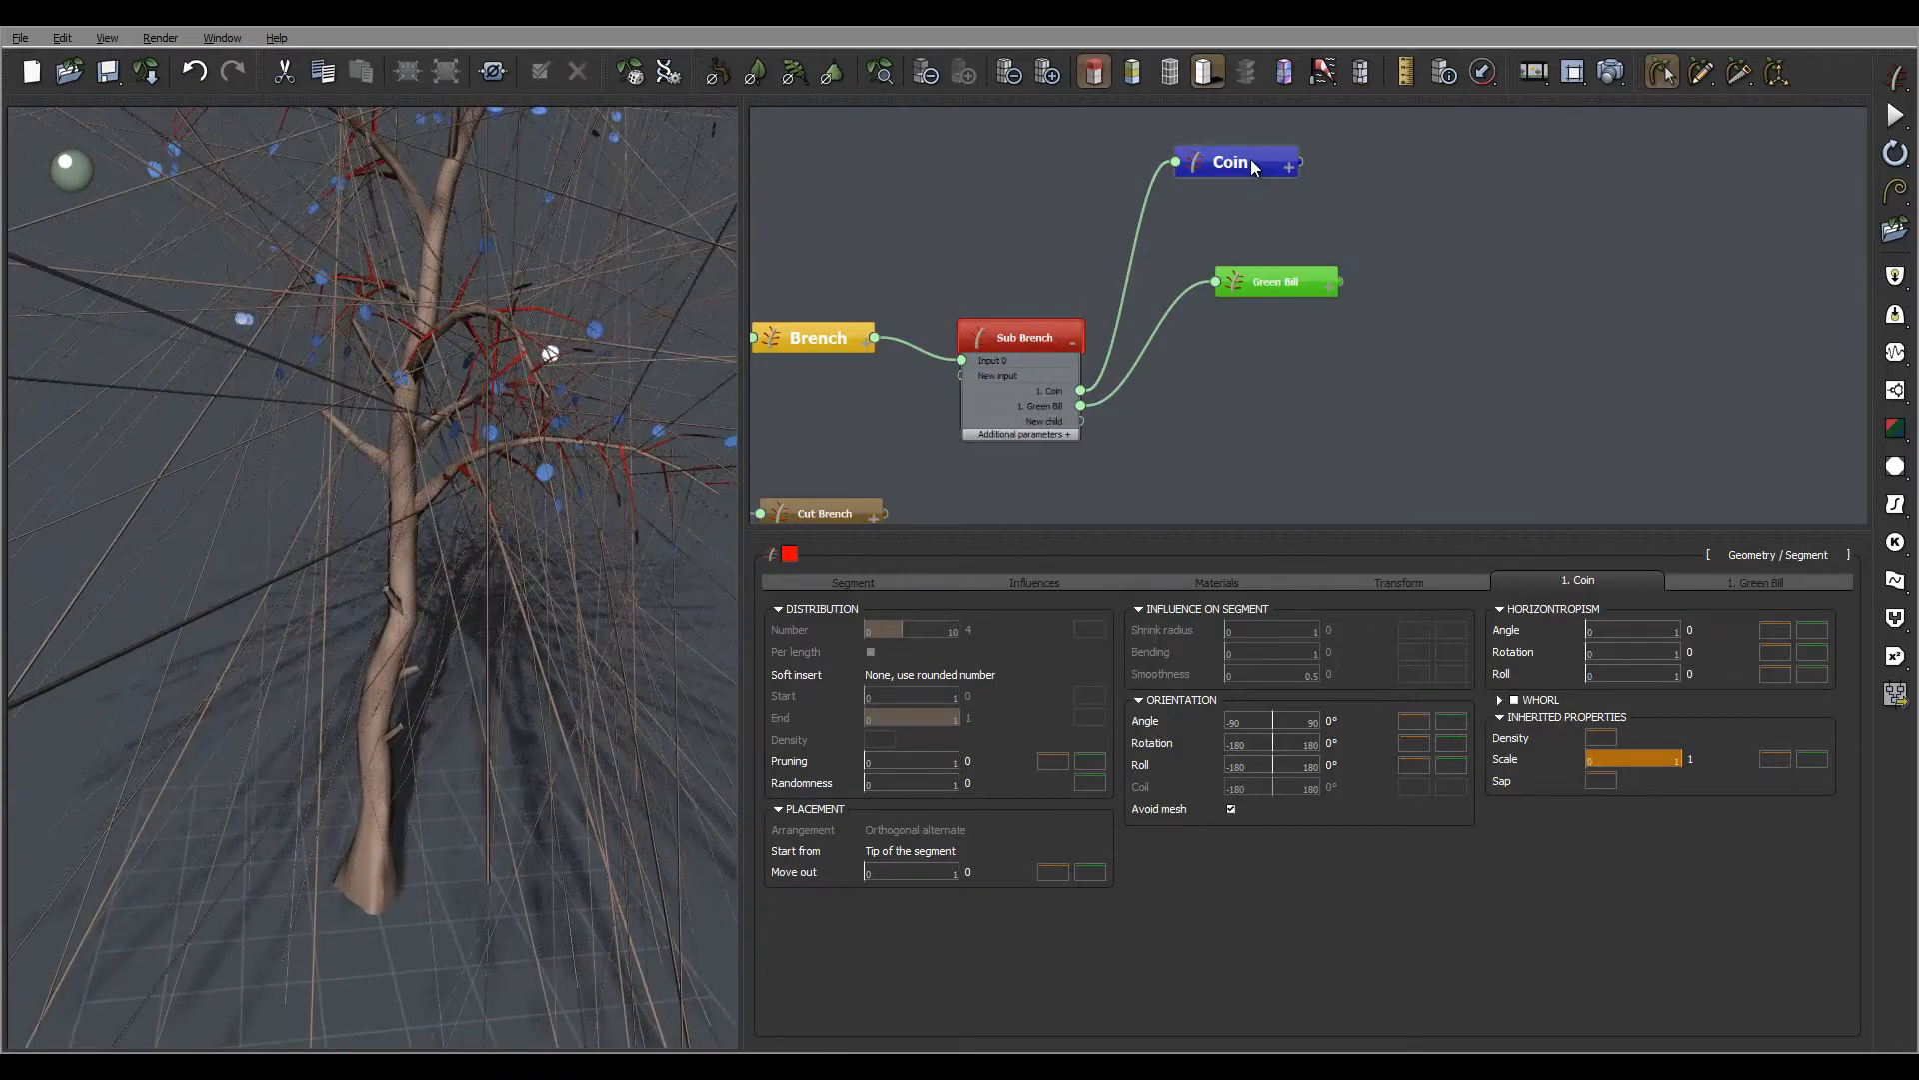
Step: Hide the Coin and Cut Brench nodes so their geometry is left out of the tree preview
left_click(1225, 161)
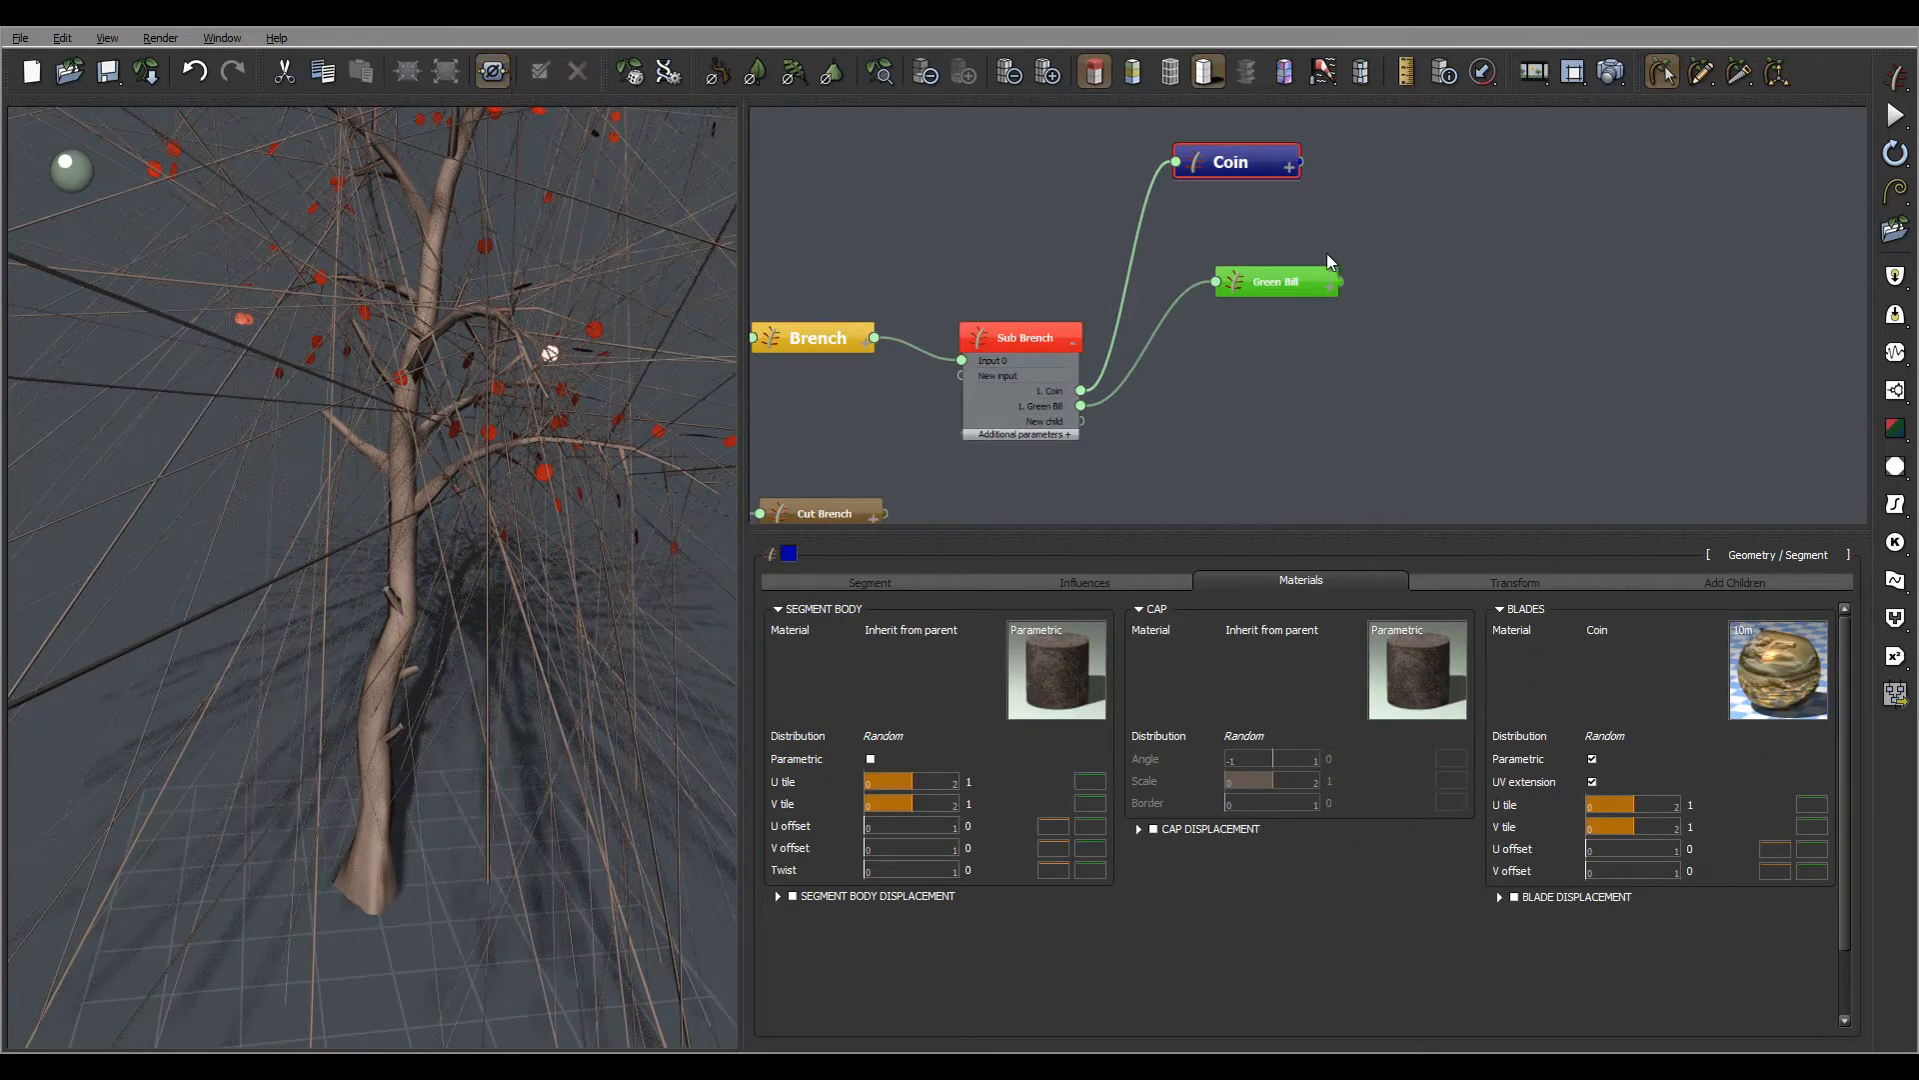
middle_click_drag(1371, 397, 1681, 307)
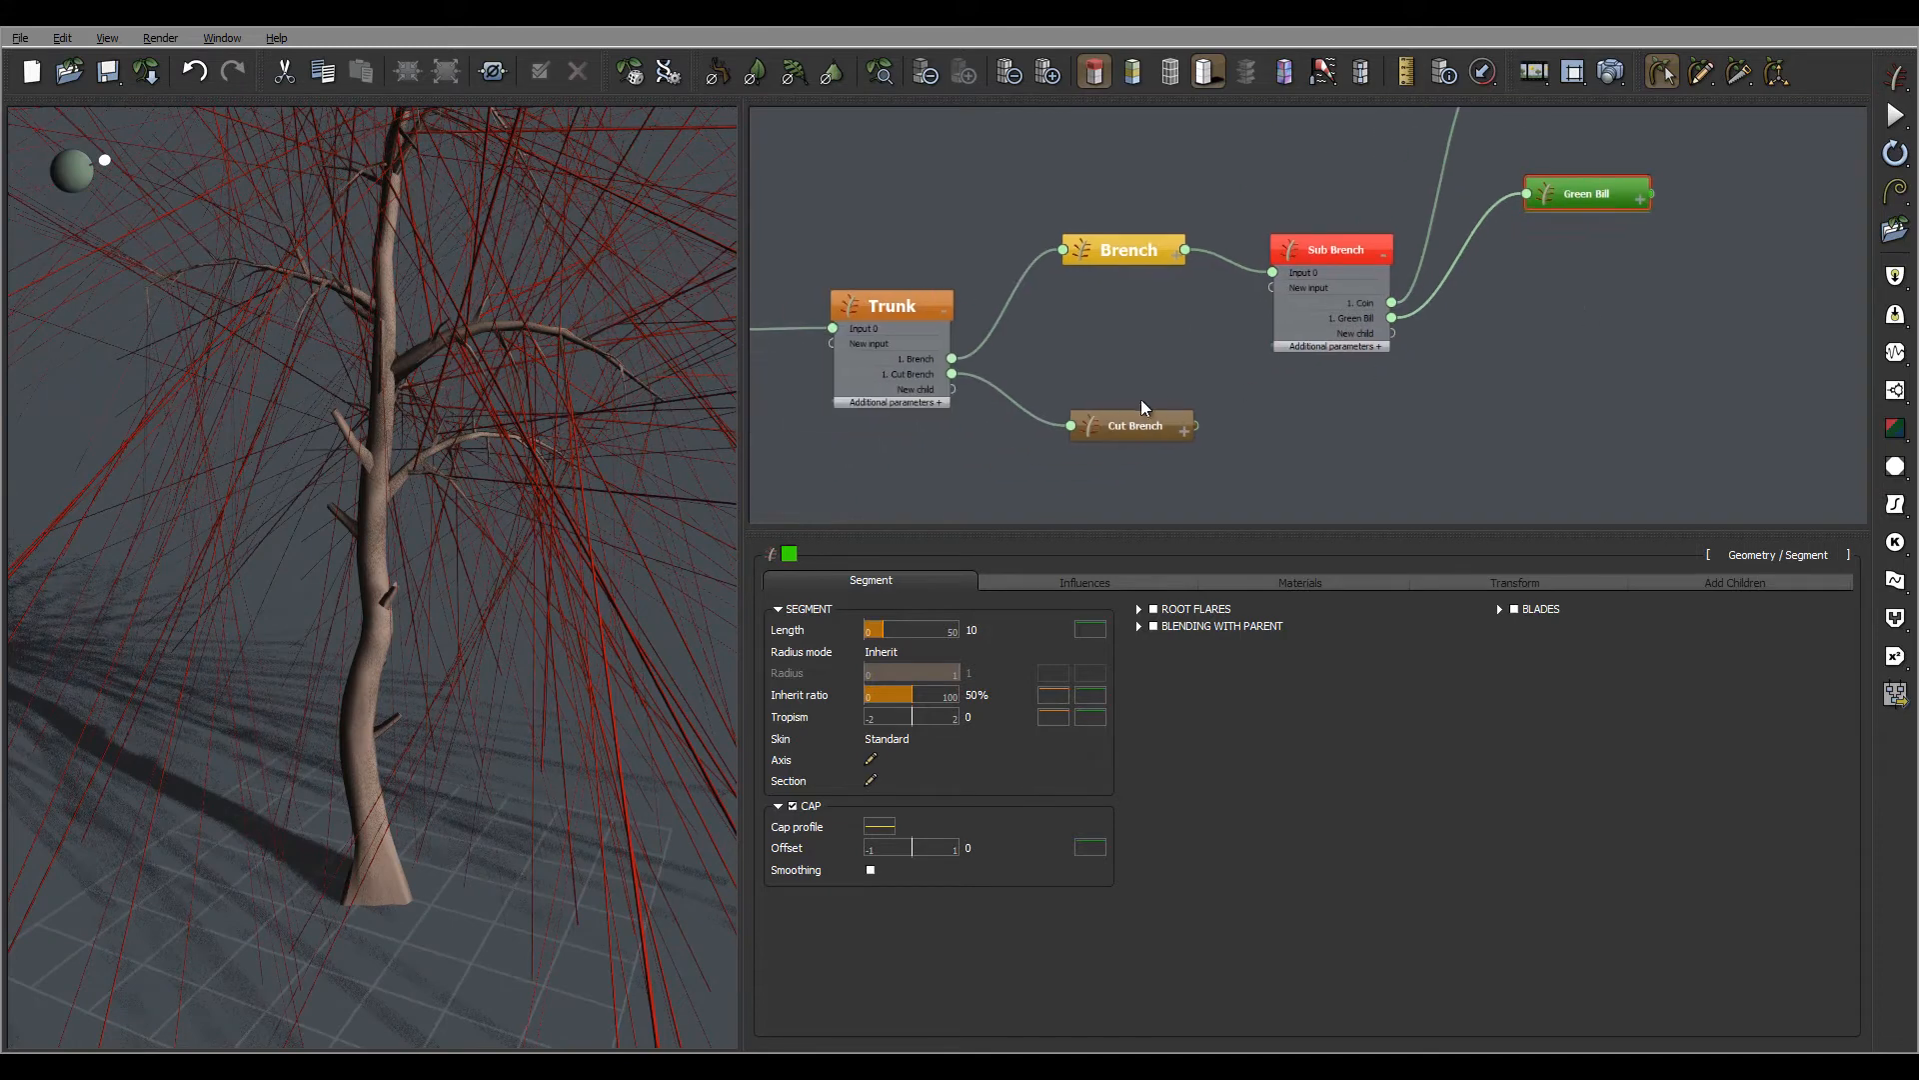
left_click(1190, 427)
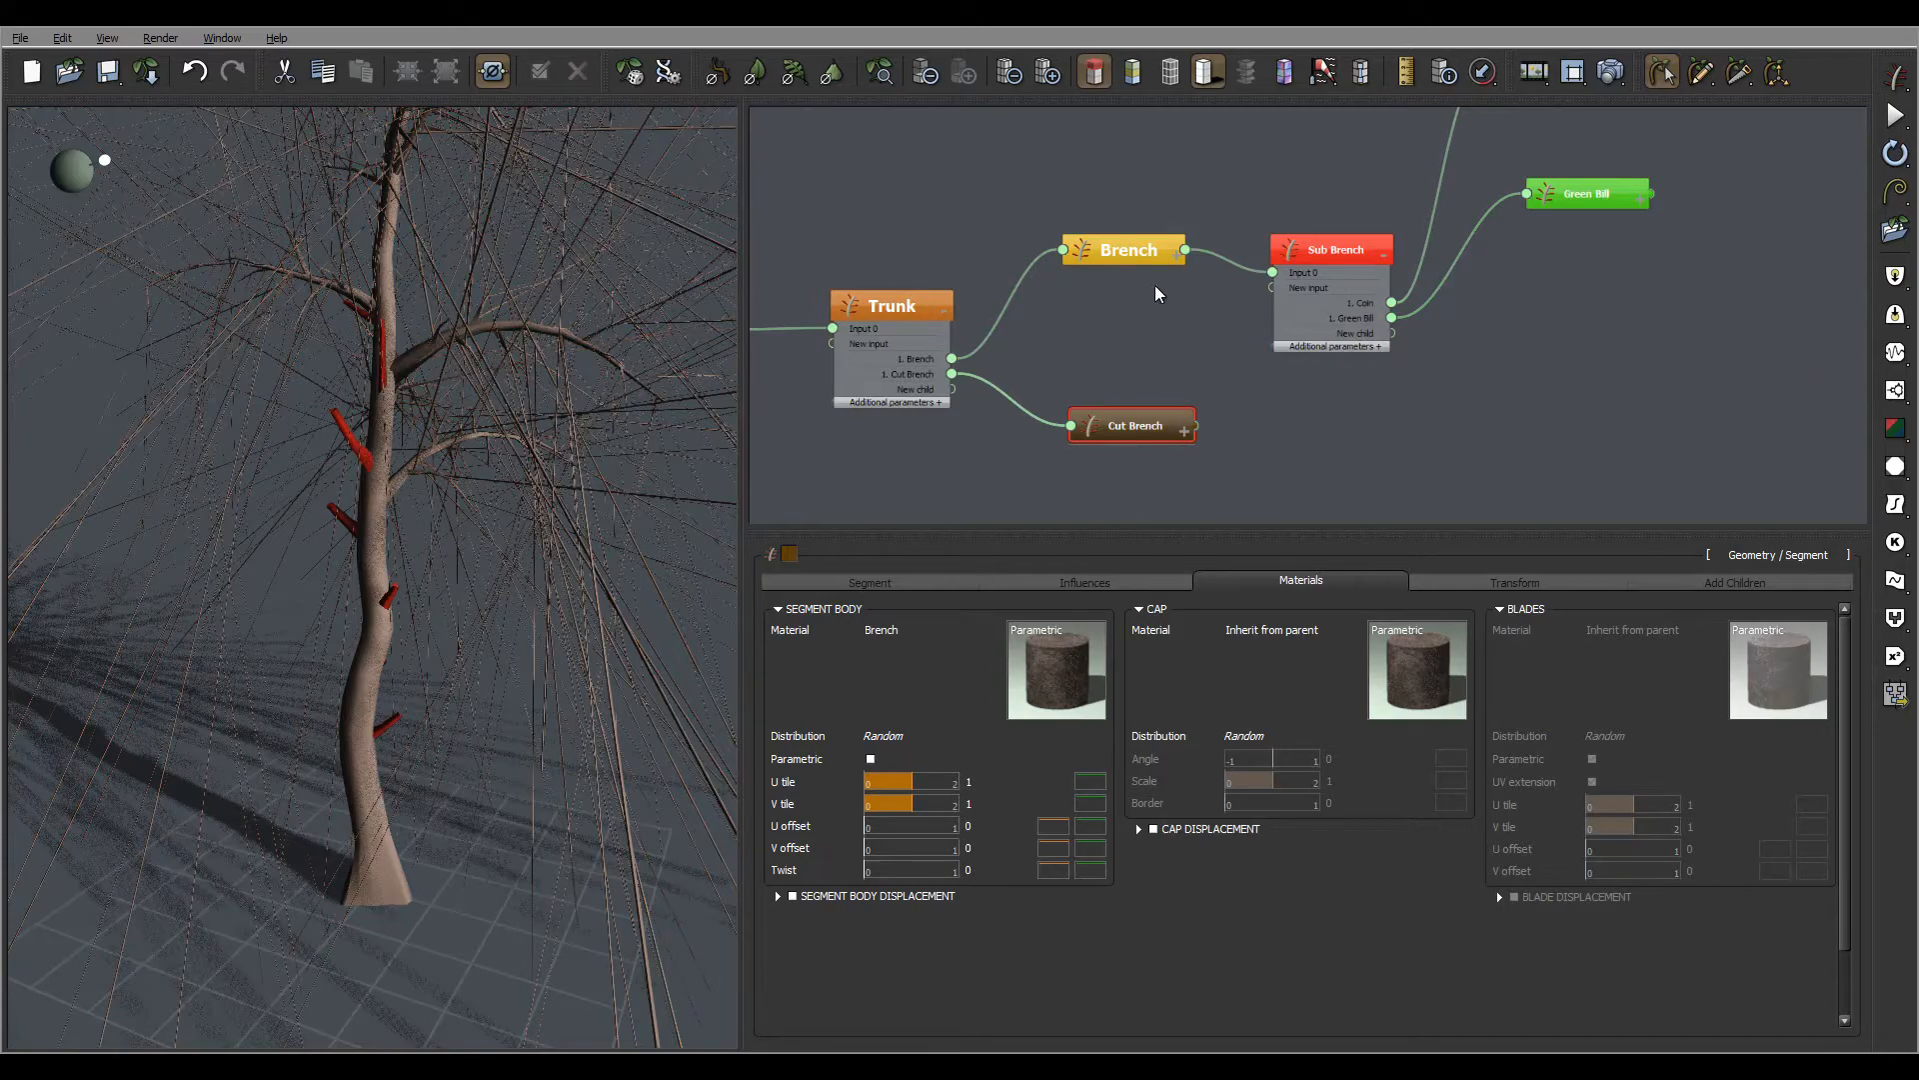
middle_click_drag(1582, 254, 1451, 296)
left_click_drag(503, 278, 676, 287)
mouse_move(1500, 371)
middle_mouse_down()
mouse_move(1428, 393)
mouse_move(1467, 382)
middle_mouse_up()
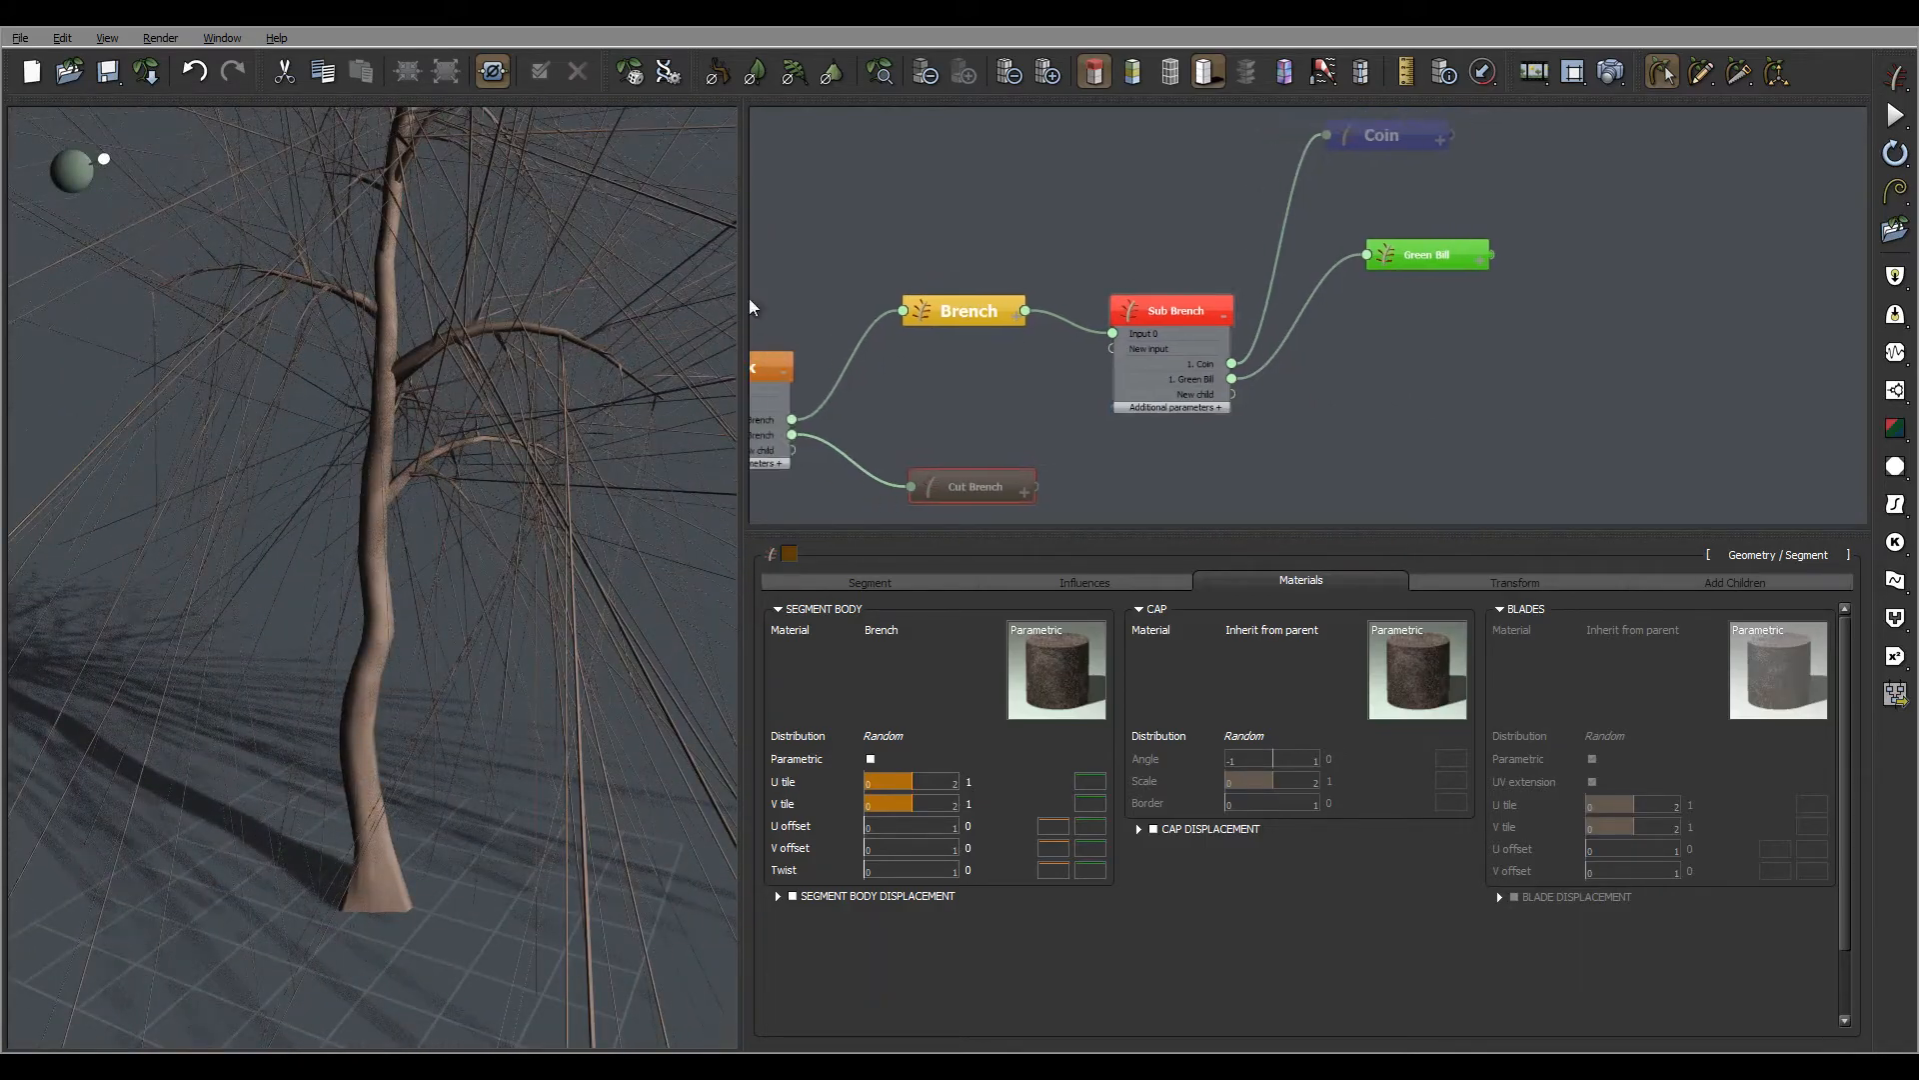
left_click_drag(641, 272, 656, 325)
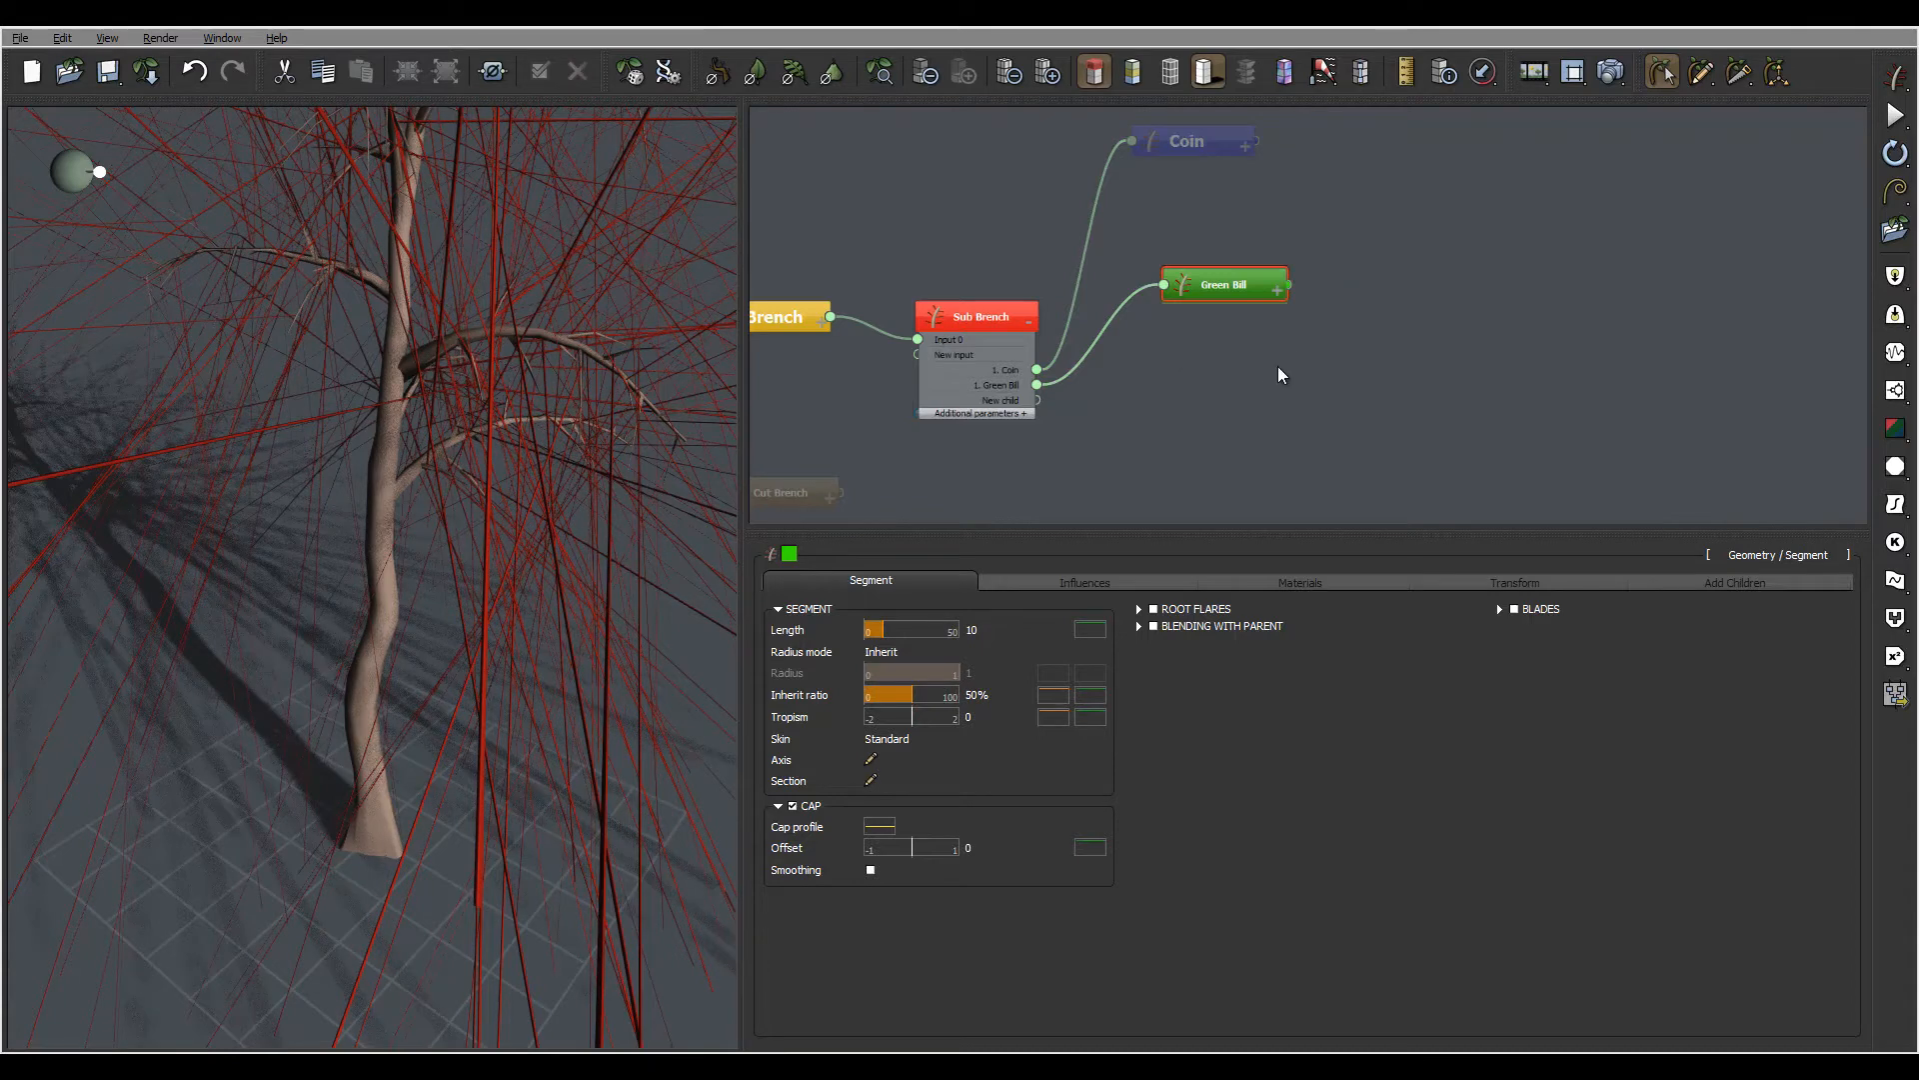
Step: In Sub Brench's Green Bill child settings, set the number to 5 with a variation of 1, angle 45° and coil 137°
left_click(987, 320)
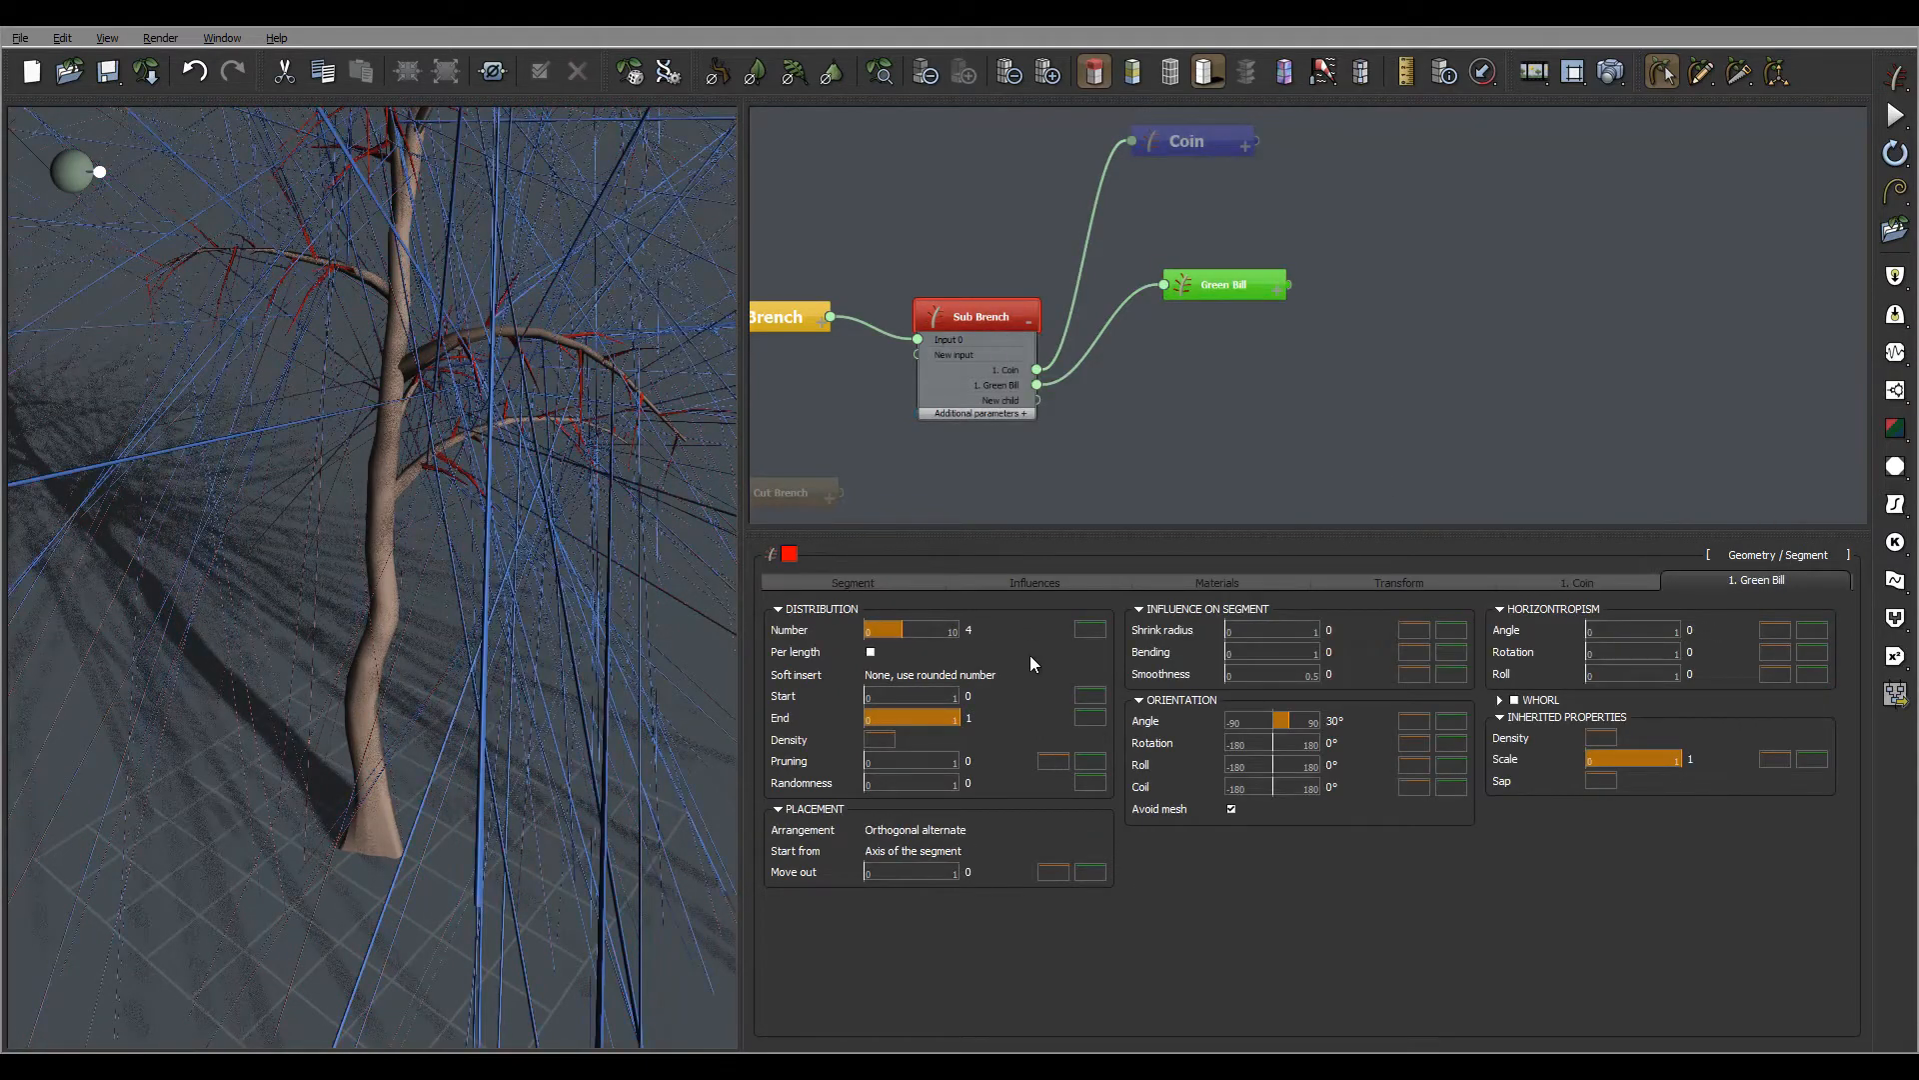
double_click(972, 630)
type("5")
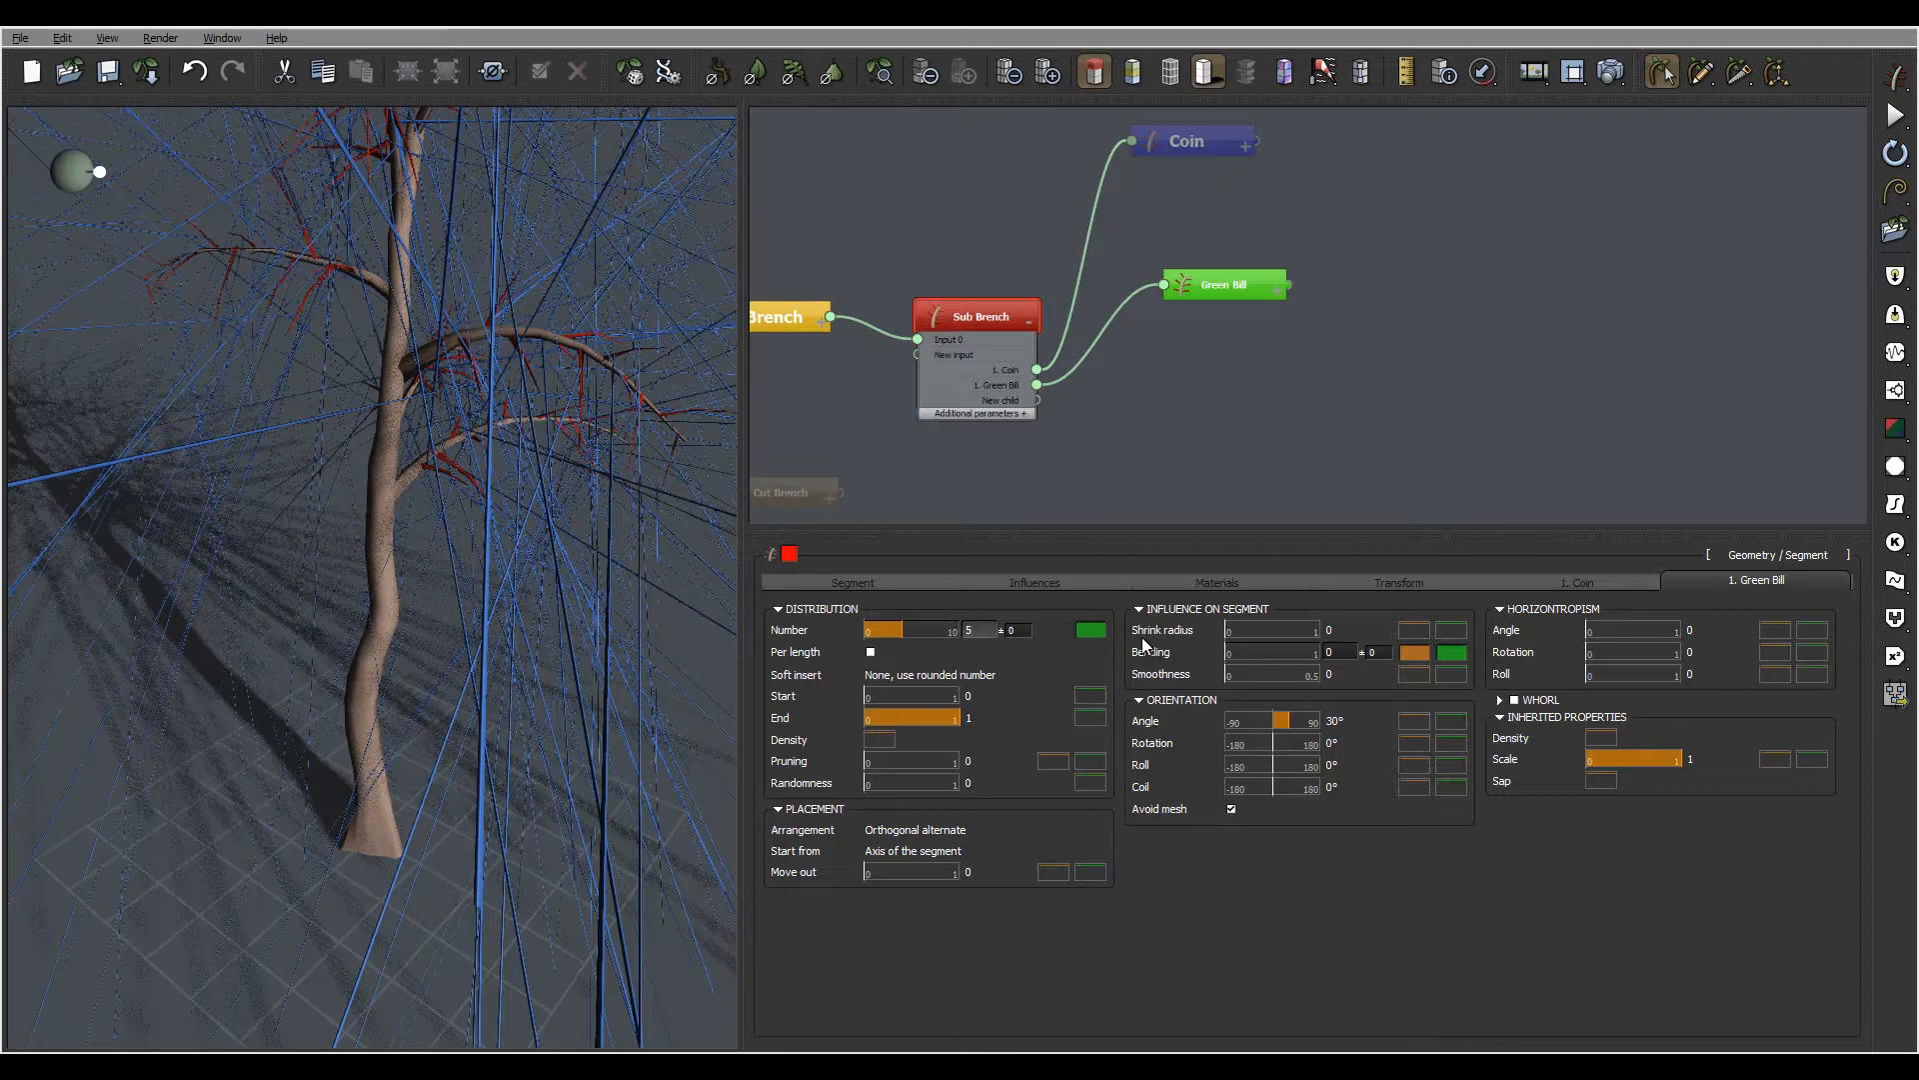
double_click(1022, 630)
type("1")
key("Return")
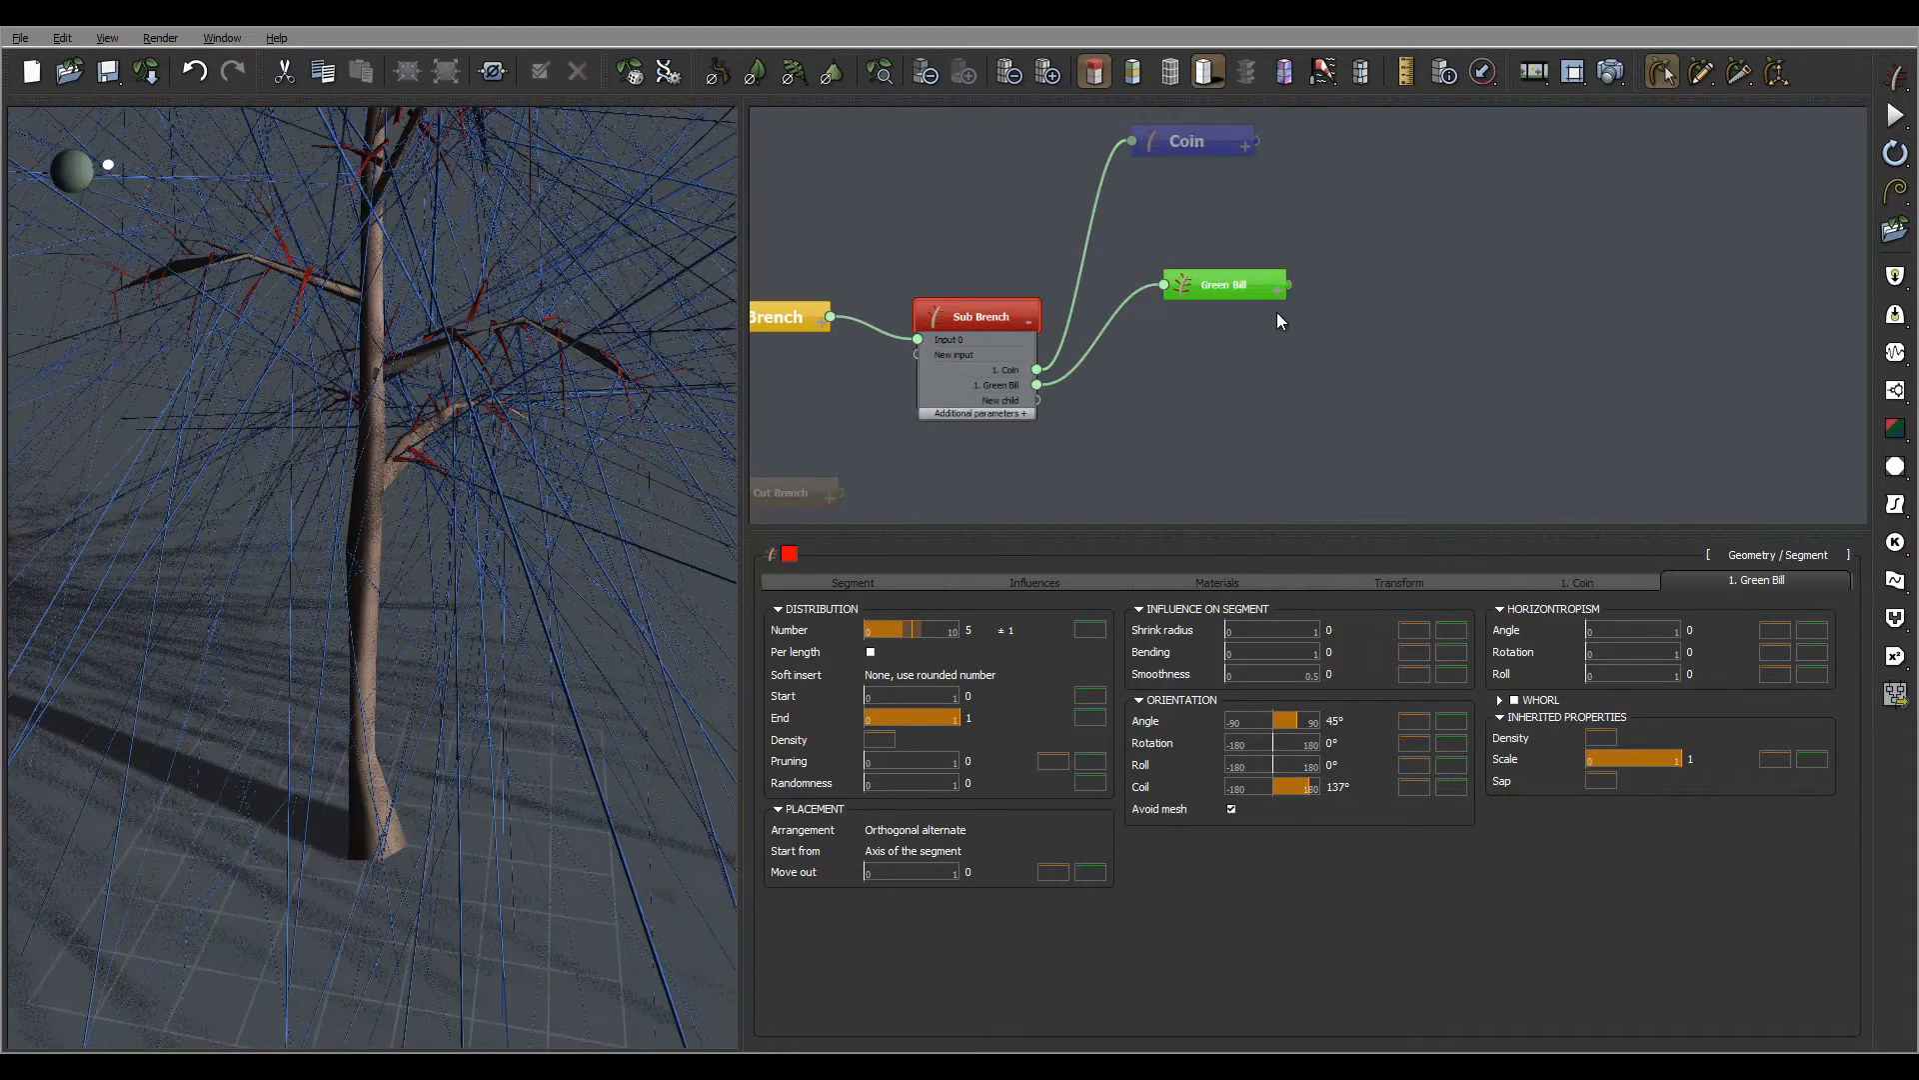
Step: Set the Green Bill segment's length to 0.5 and lower its inherit ratio profile to 0 at about X 0.25
left_click(1244, 285)
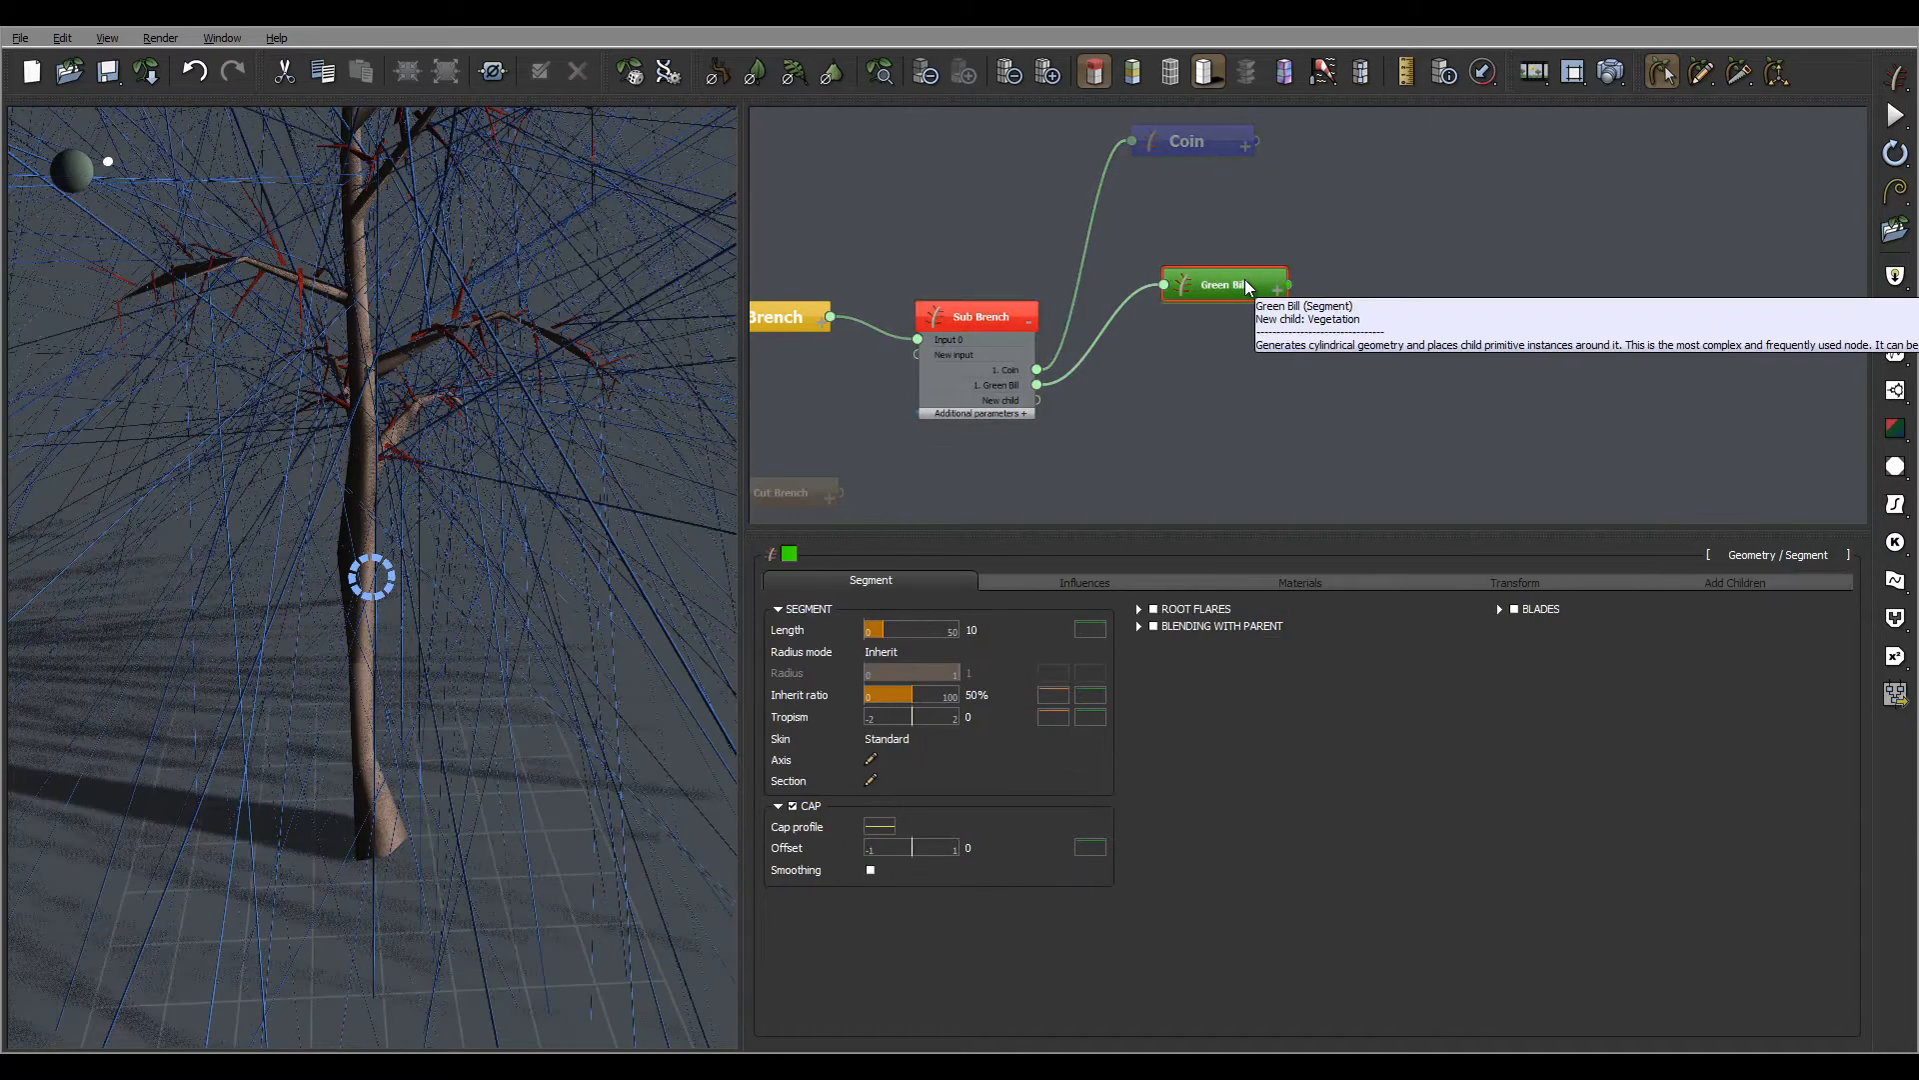
middle_click_drag(1262, 397, 1266, 392)
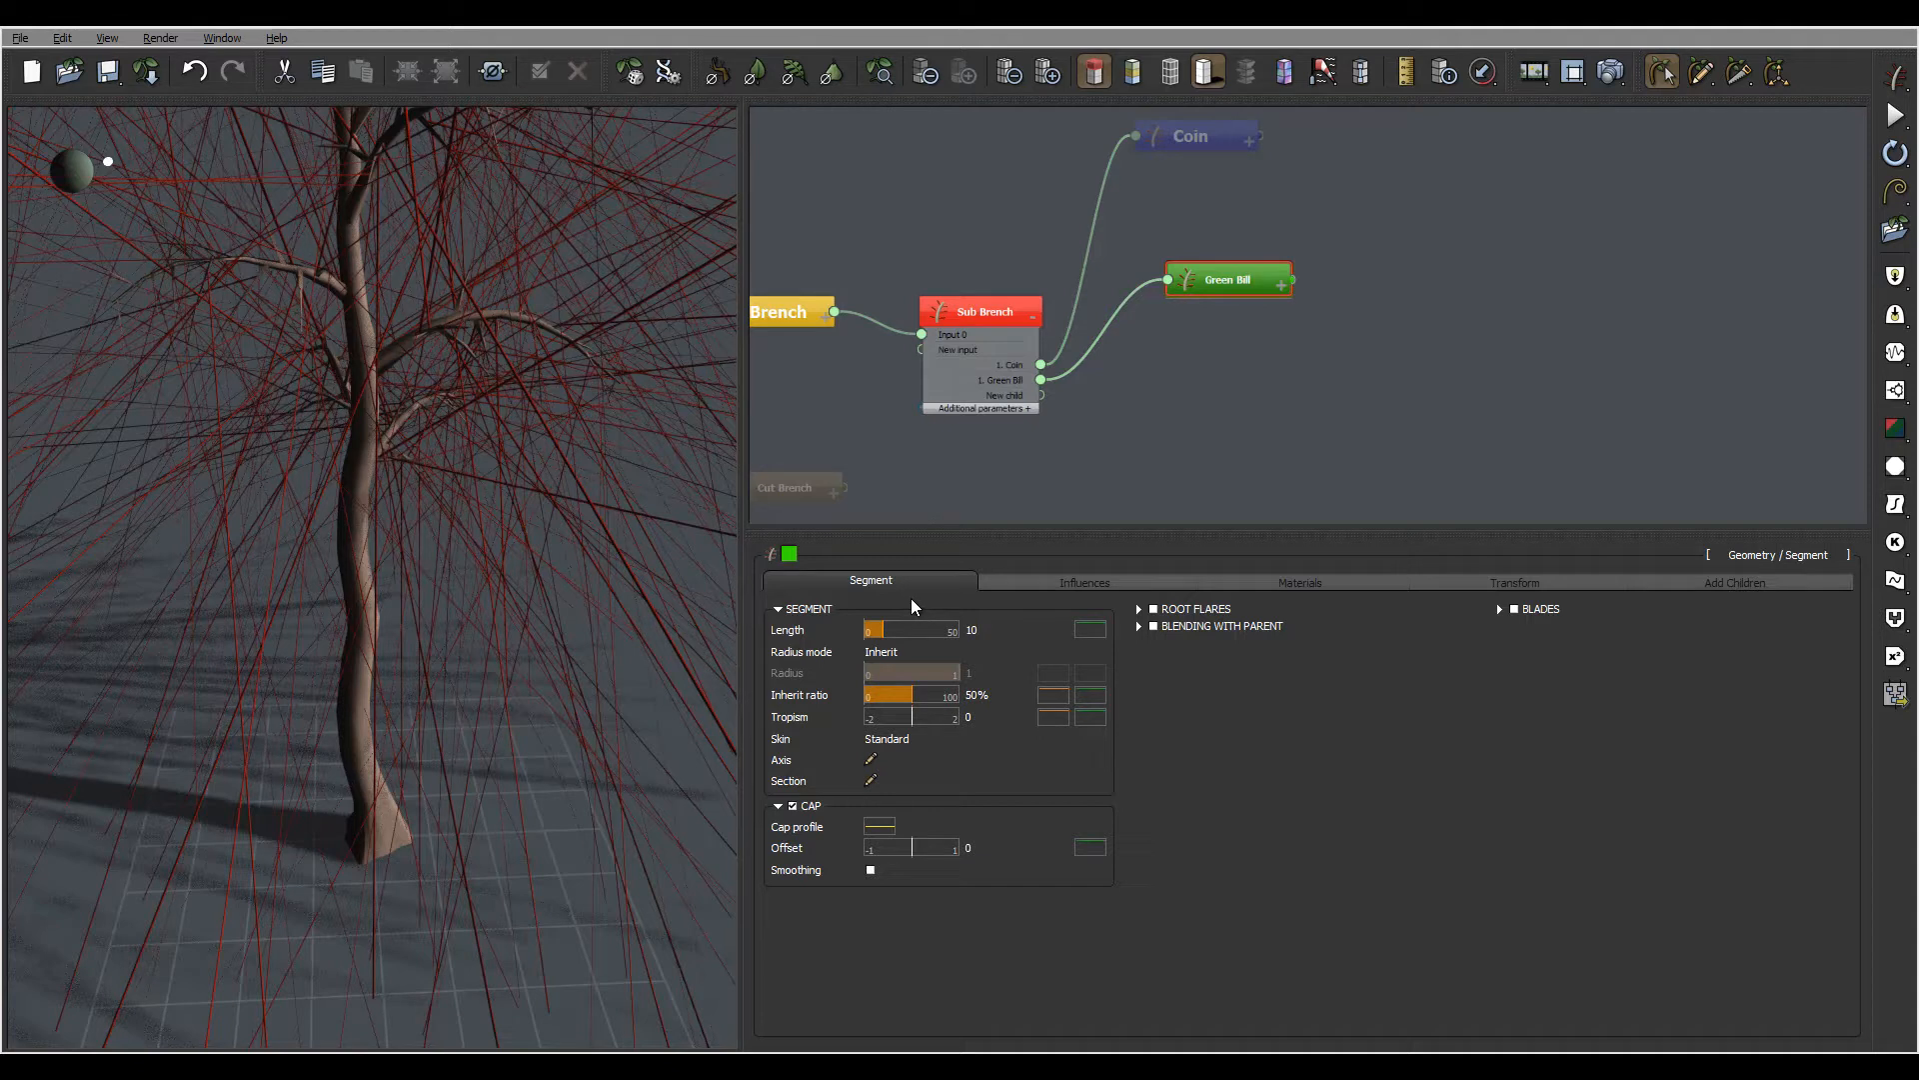
left_click(1090, 629)
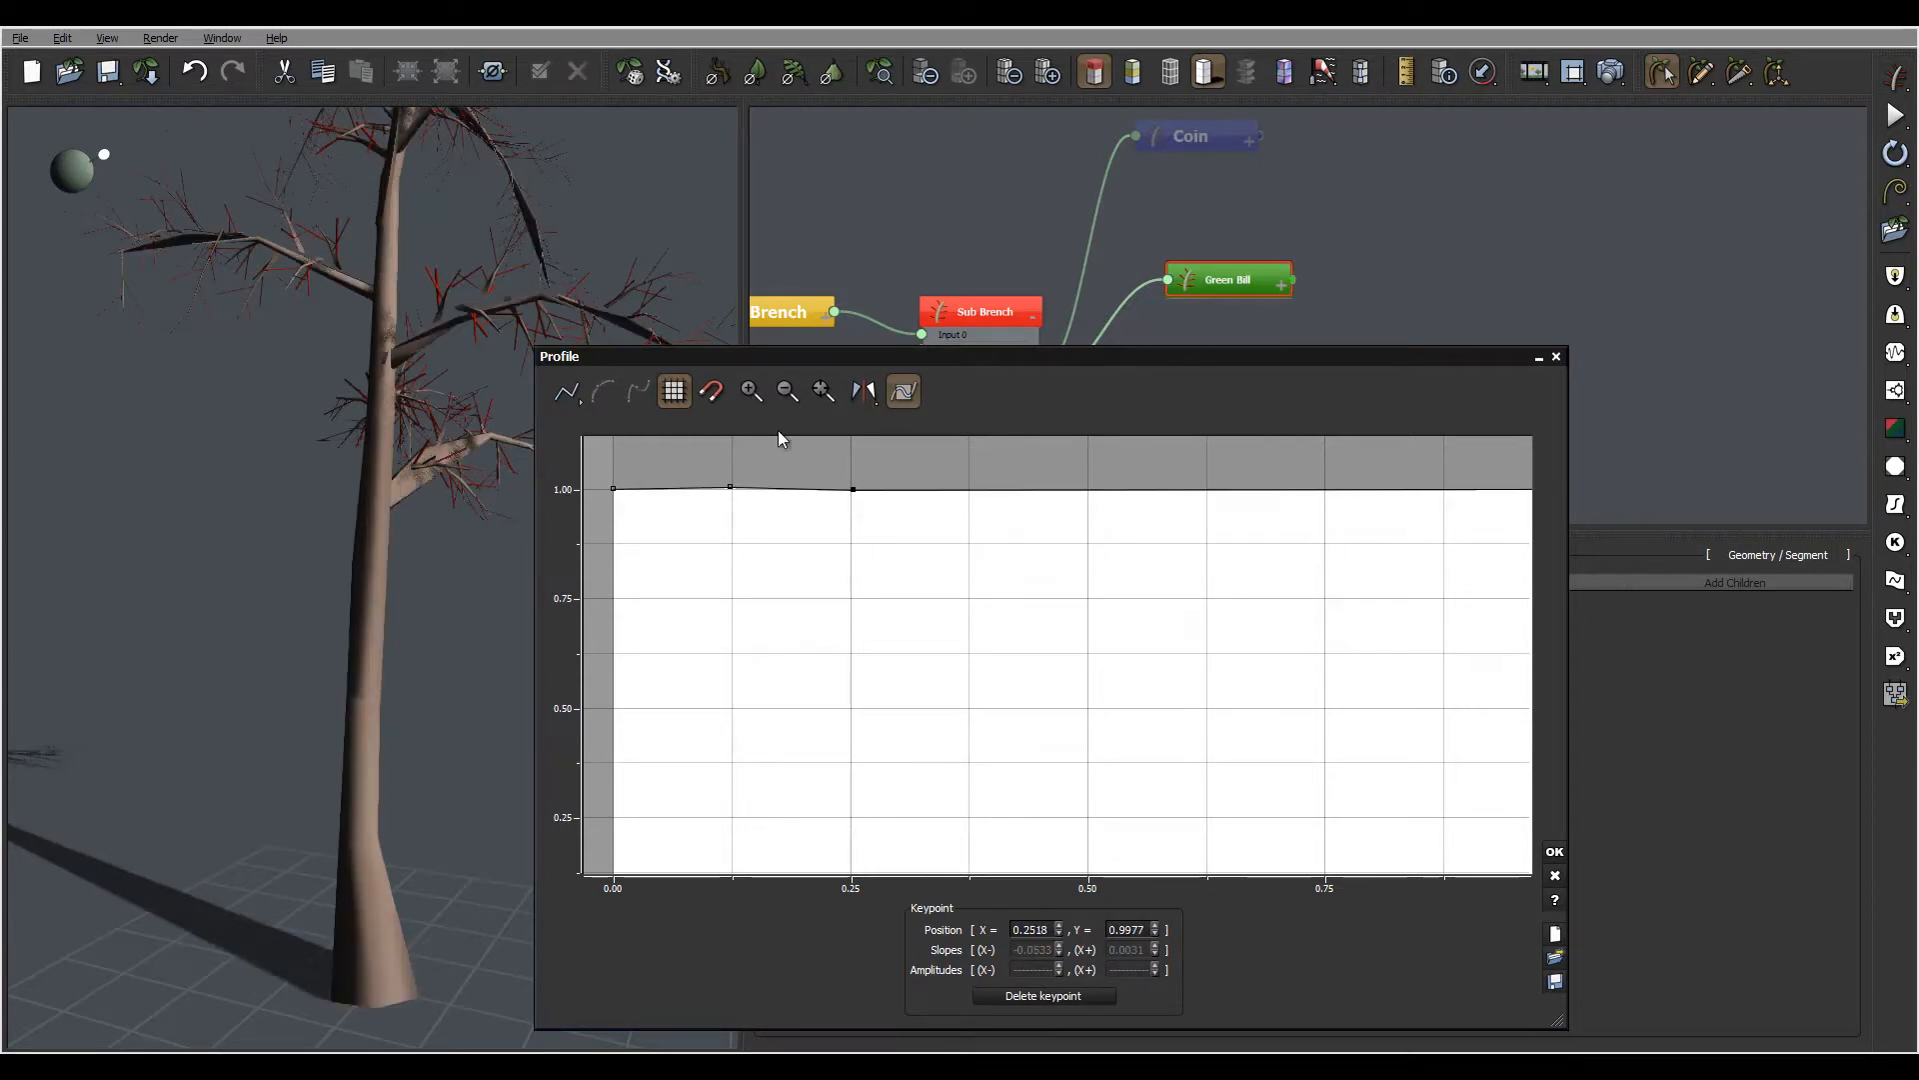
left_click(853, 490)
left_click_drag(853, 490, 864, 800)
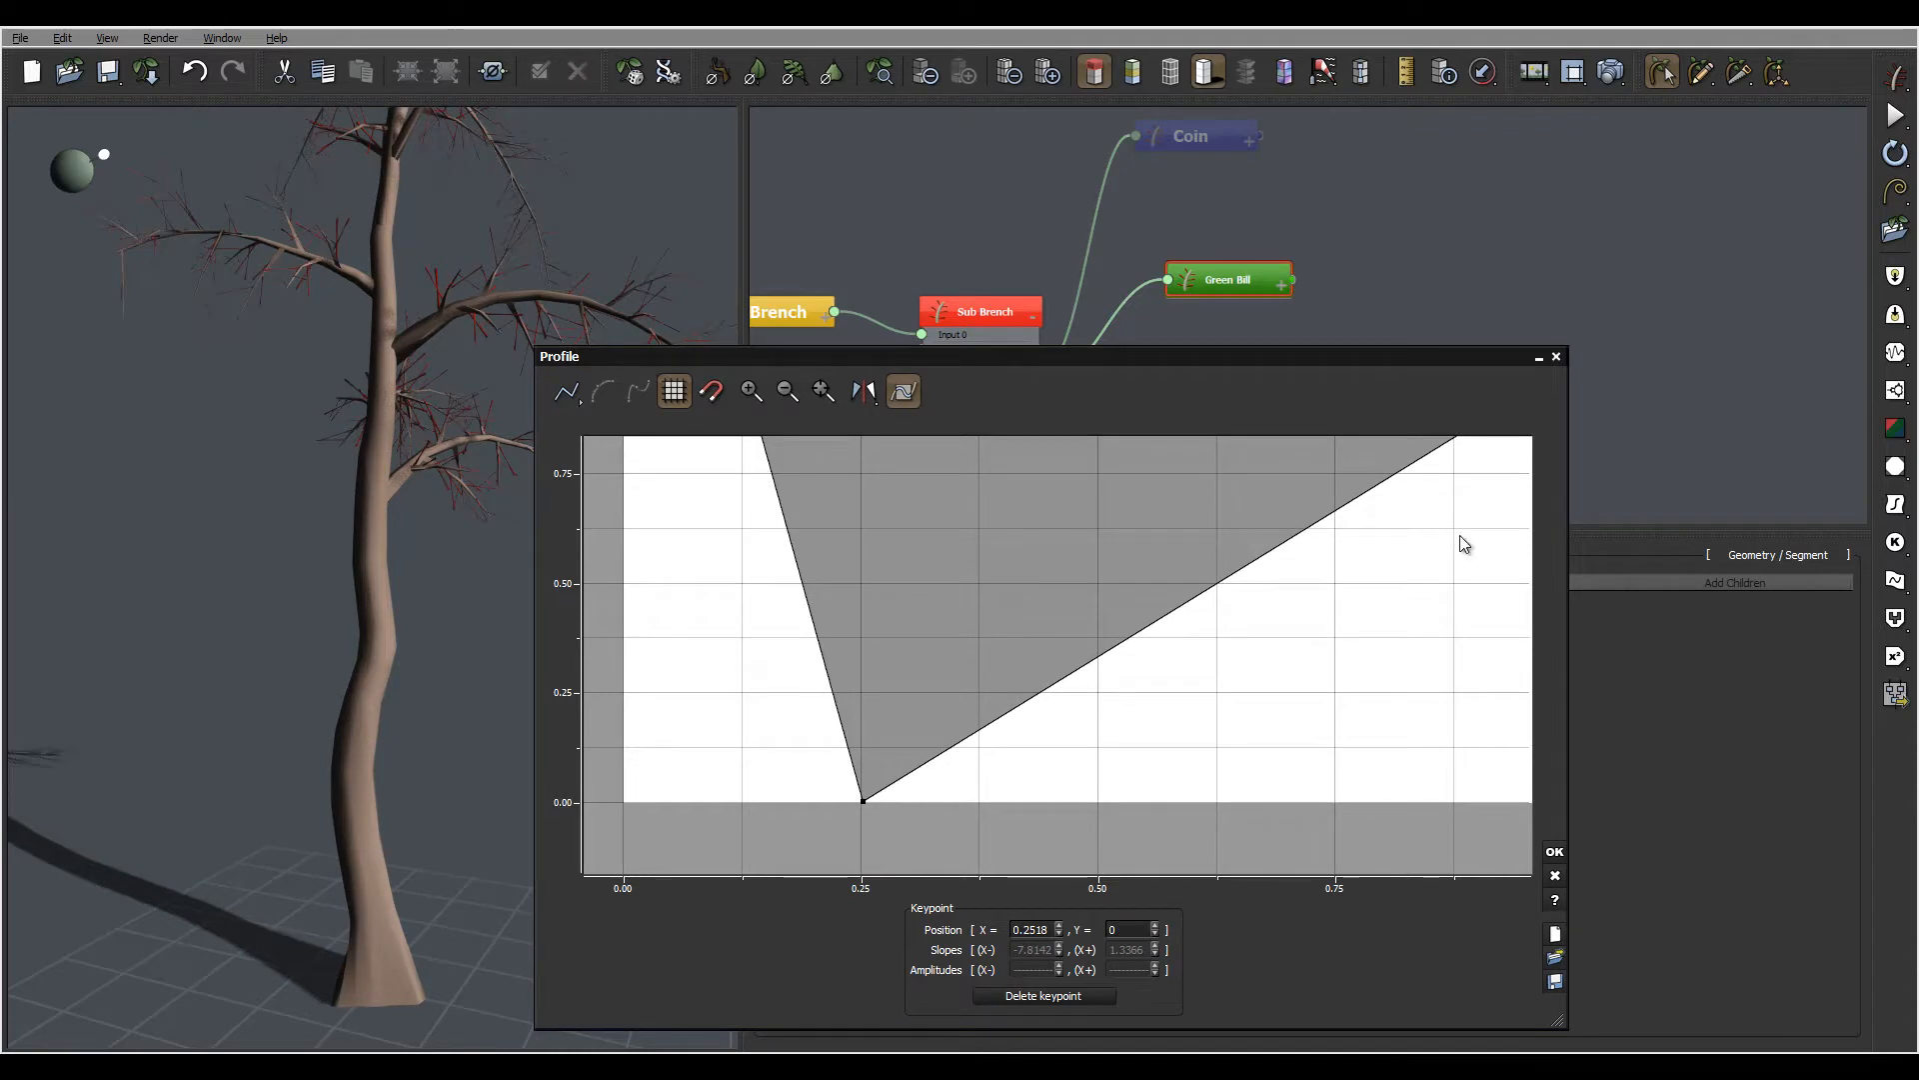
Step: Lower the end keypoint of the inherit ratio profile at X 1 to Y 0 and accept the curve
middle_click_drag(1461, 543, 1083, 653)
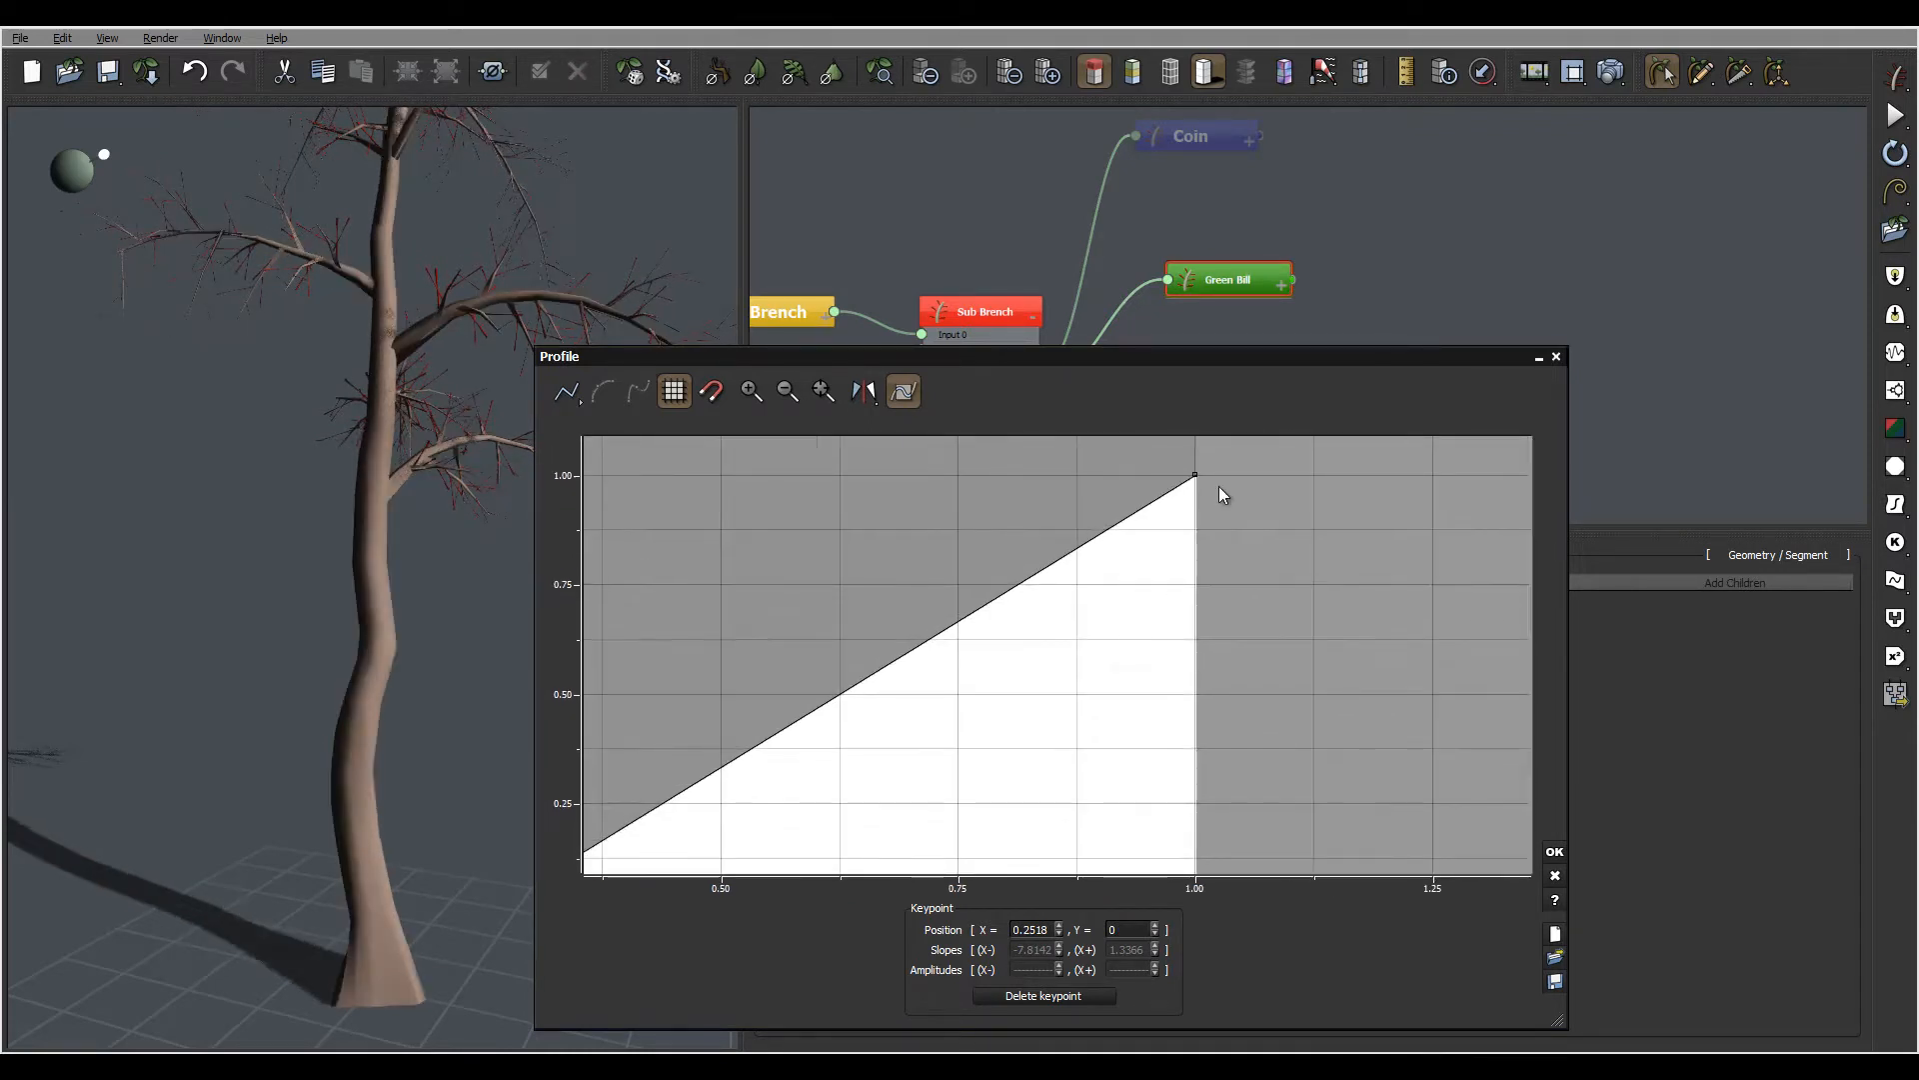
left_click_drag(1196, 477, 1229, 868)
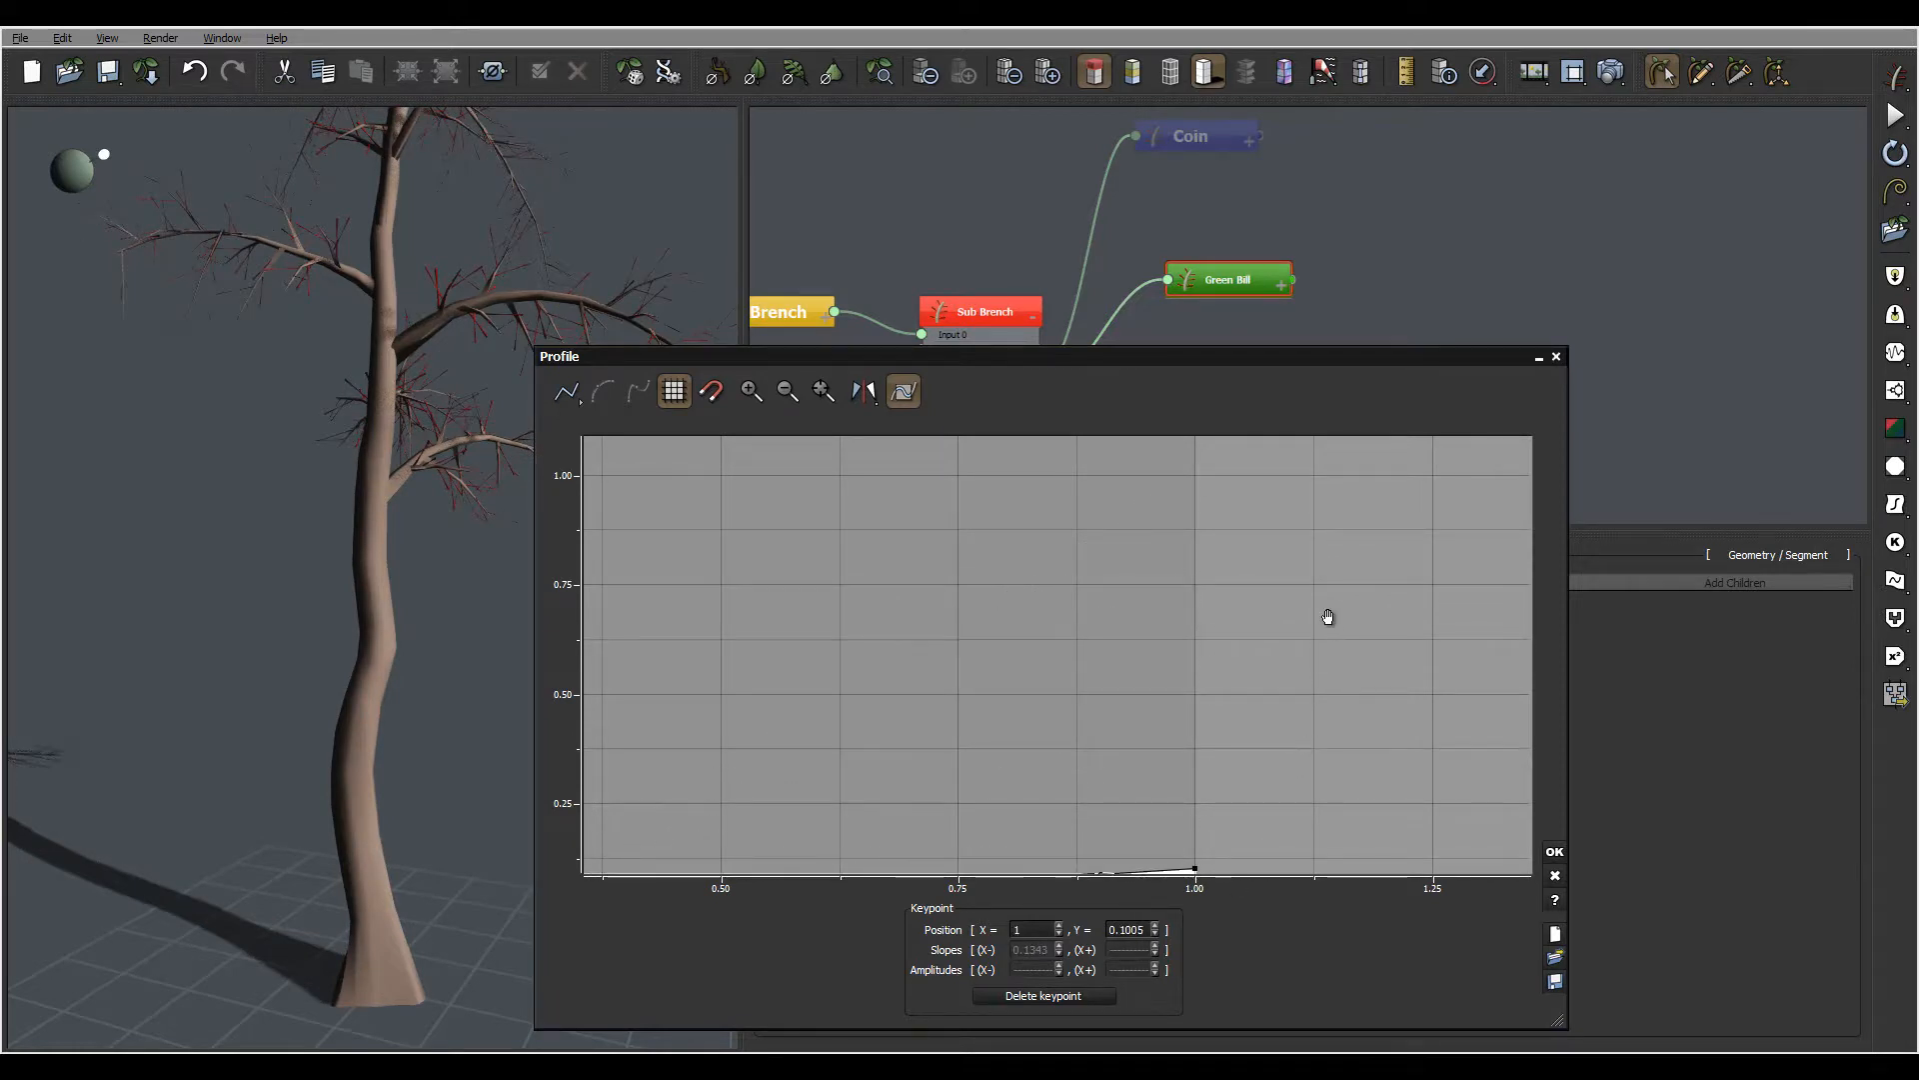
middle_click_drag(1327, 616, 1328, 602)
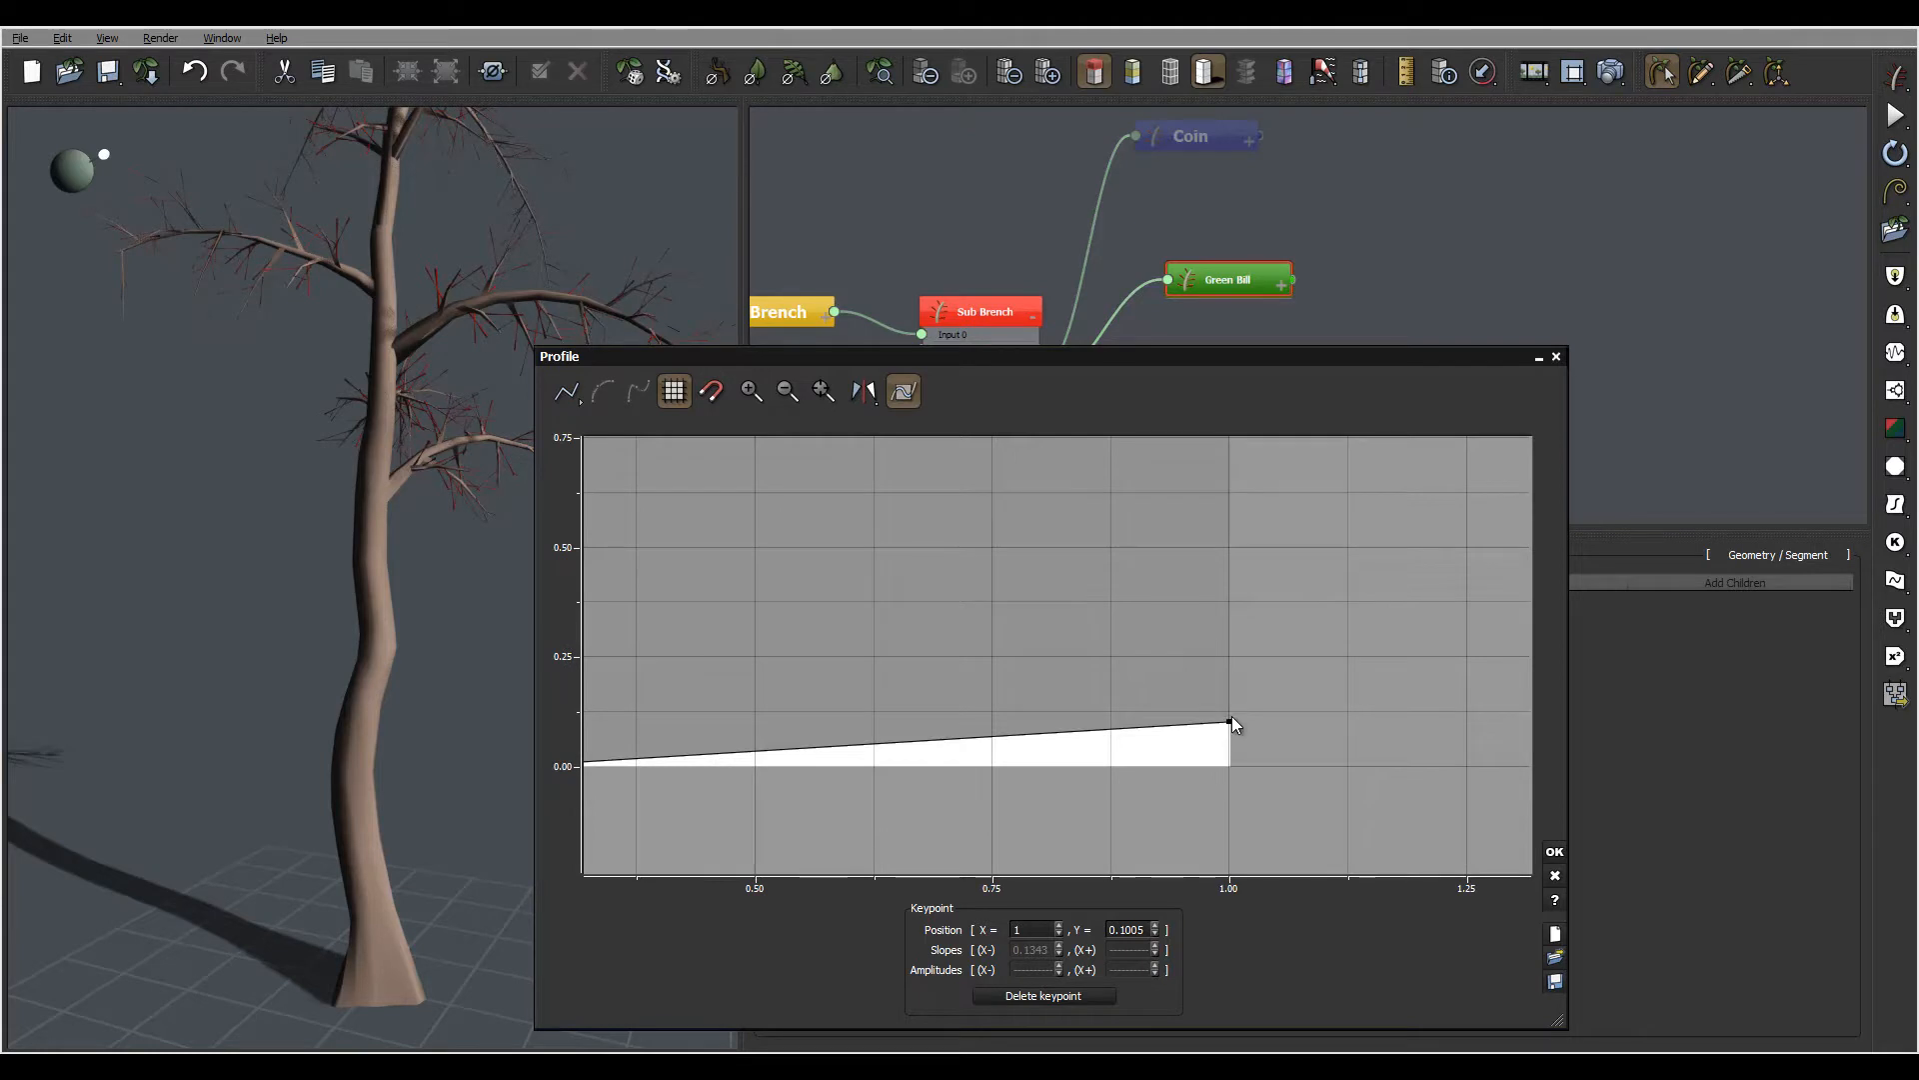
middle_click_drag(1226, 767, 1231, 730)
left_click_drag(1235, 684, 1234, 726)
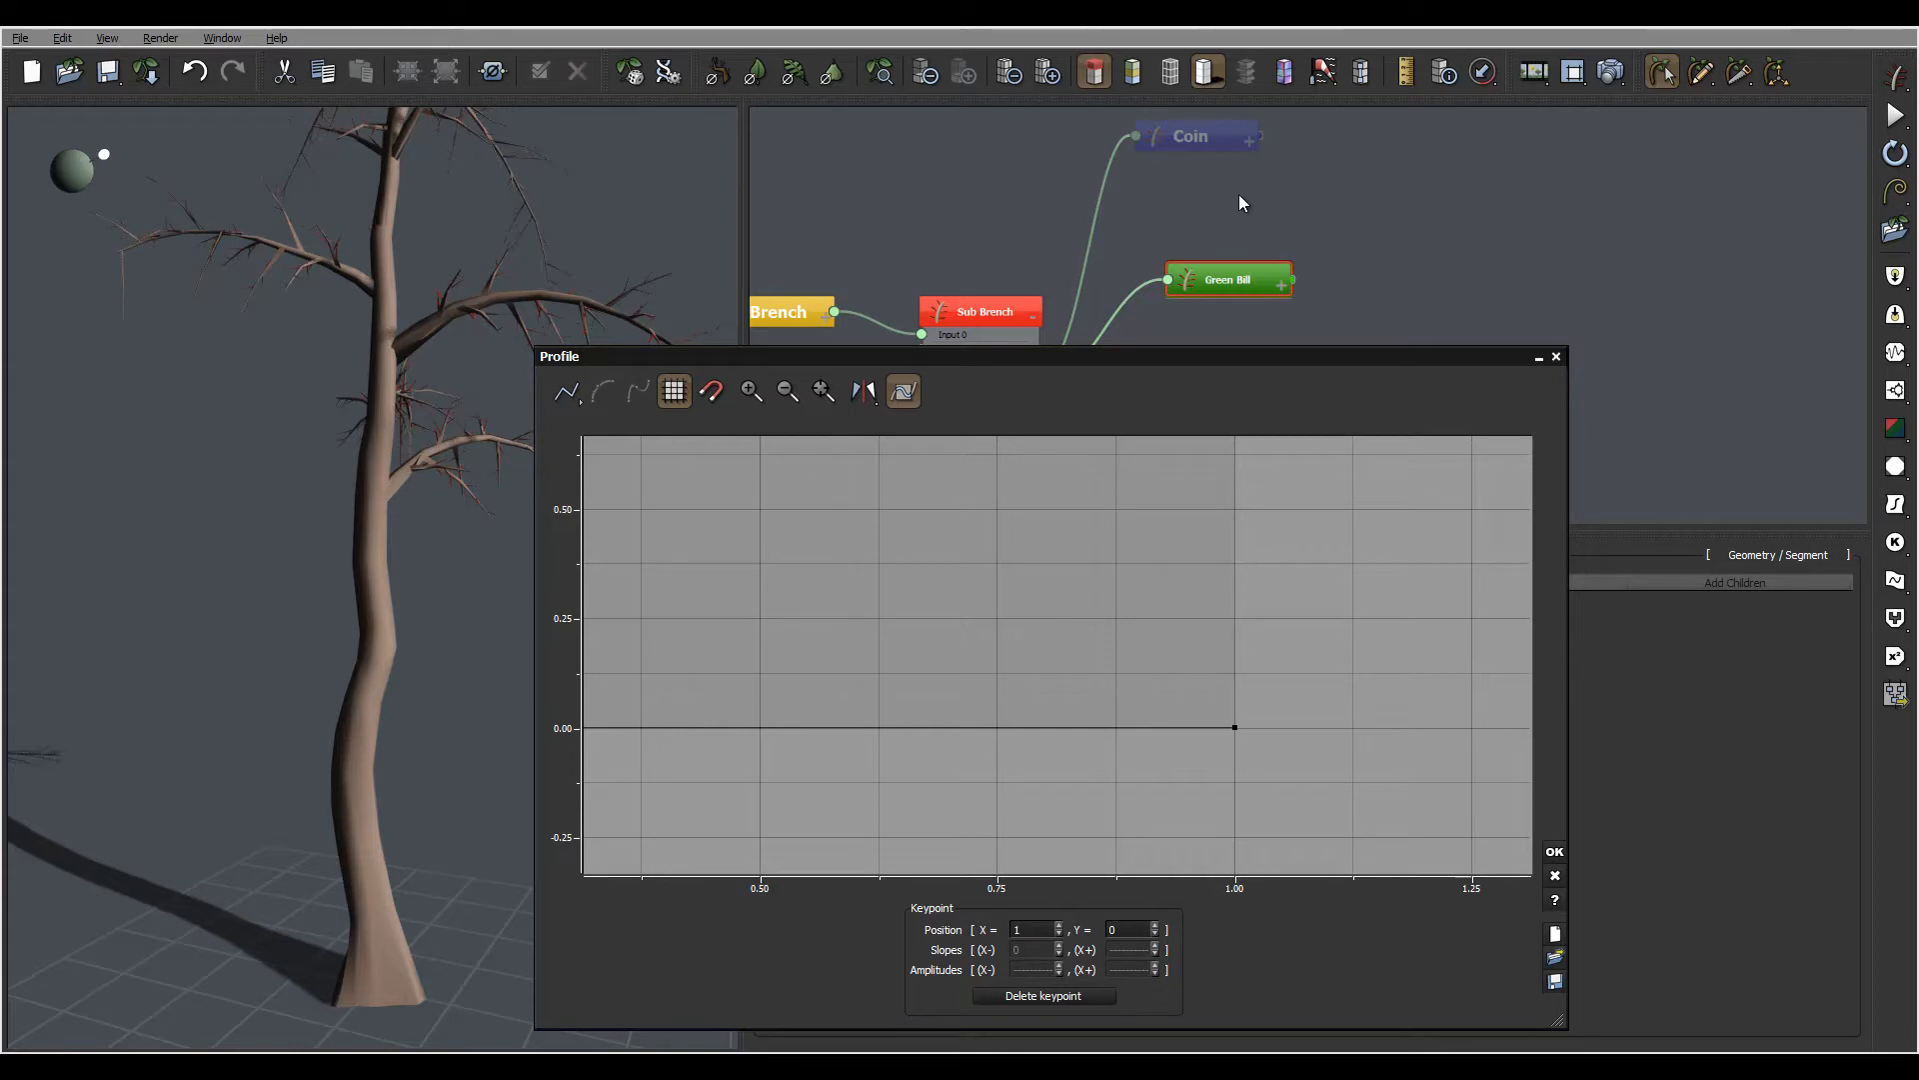
middle_click_drag(718, 556, 1205, 780)
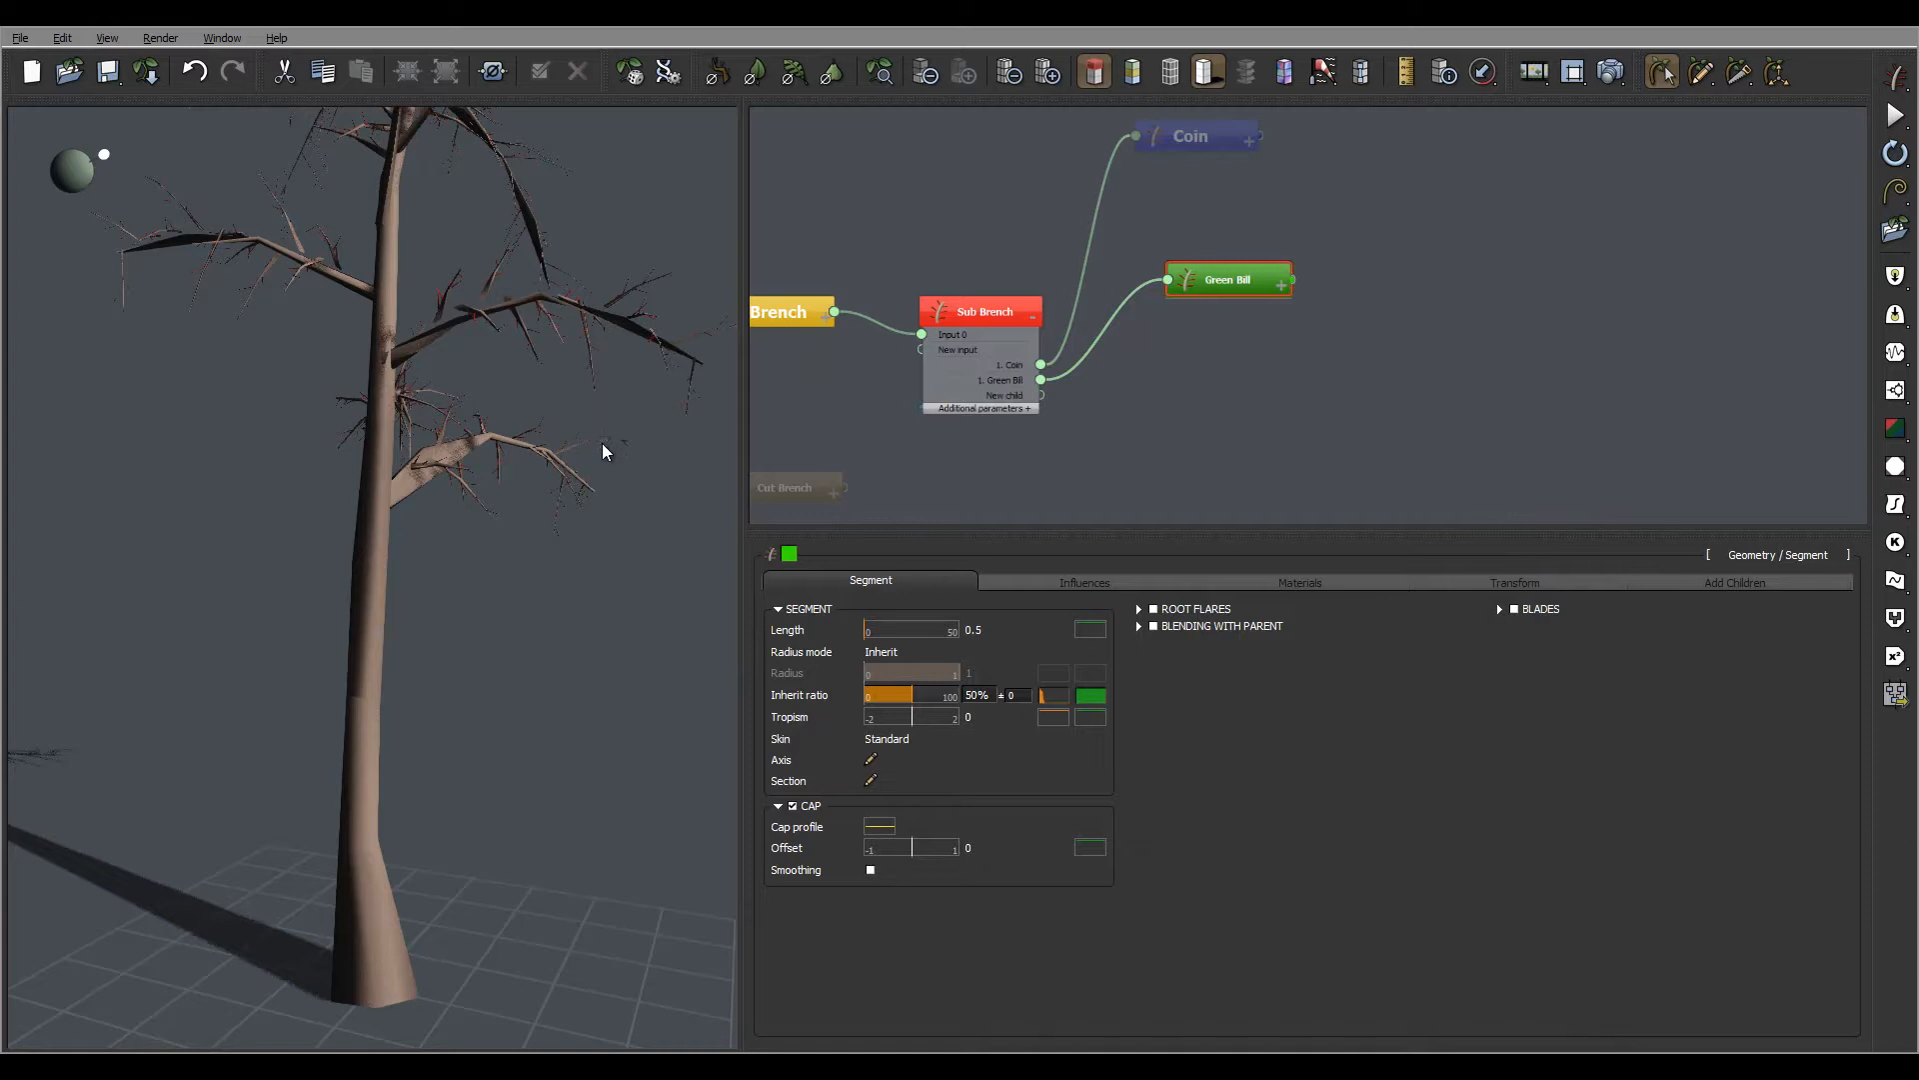
Step: Set the Green Bill segment's tropism to 17
scroll(575, 445, "up", 5)
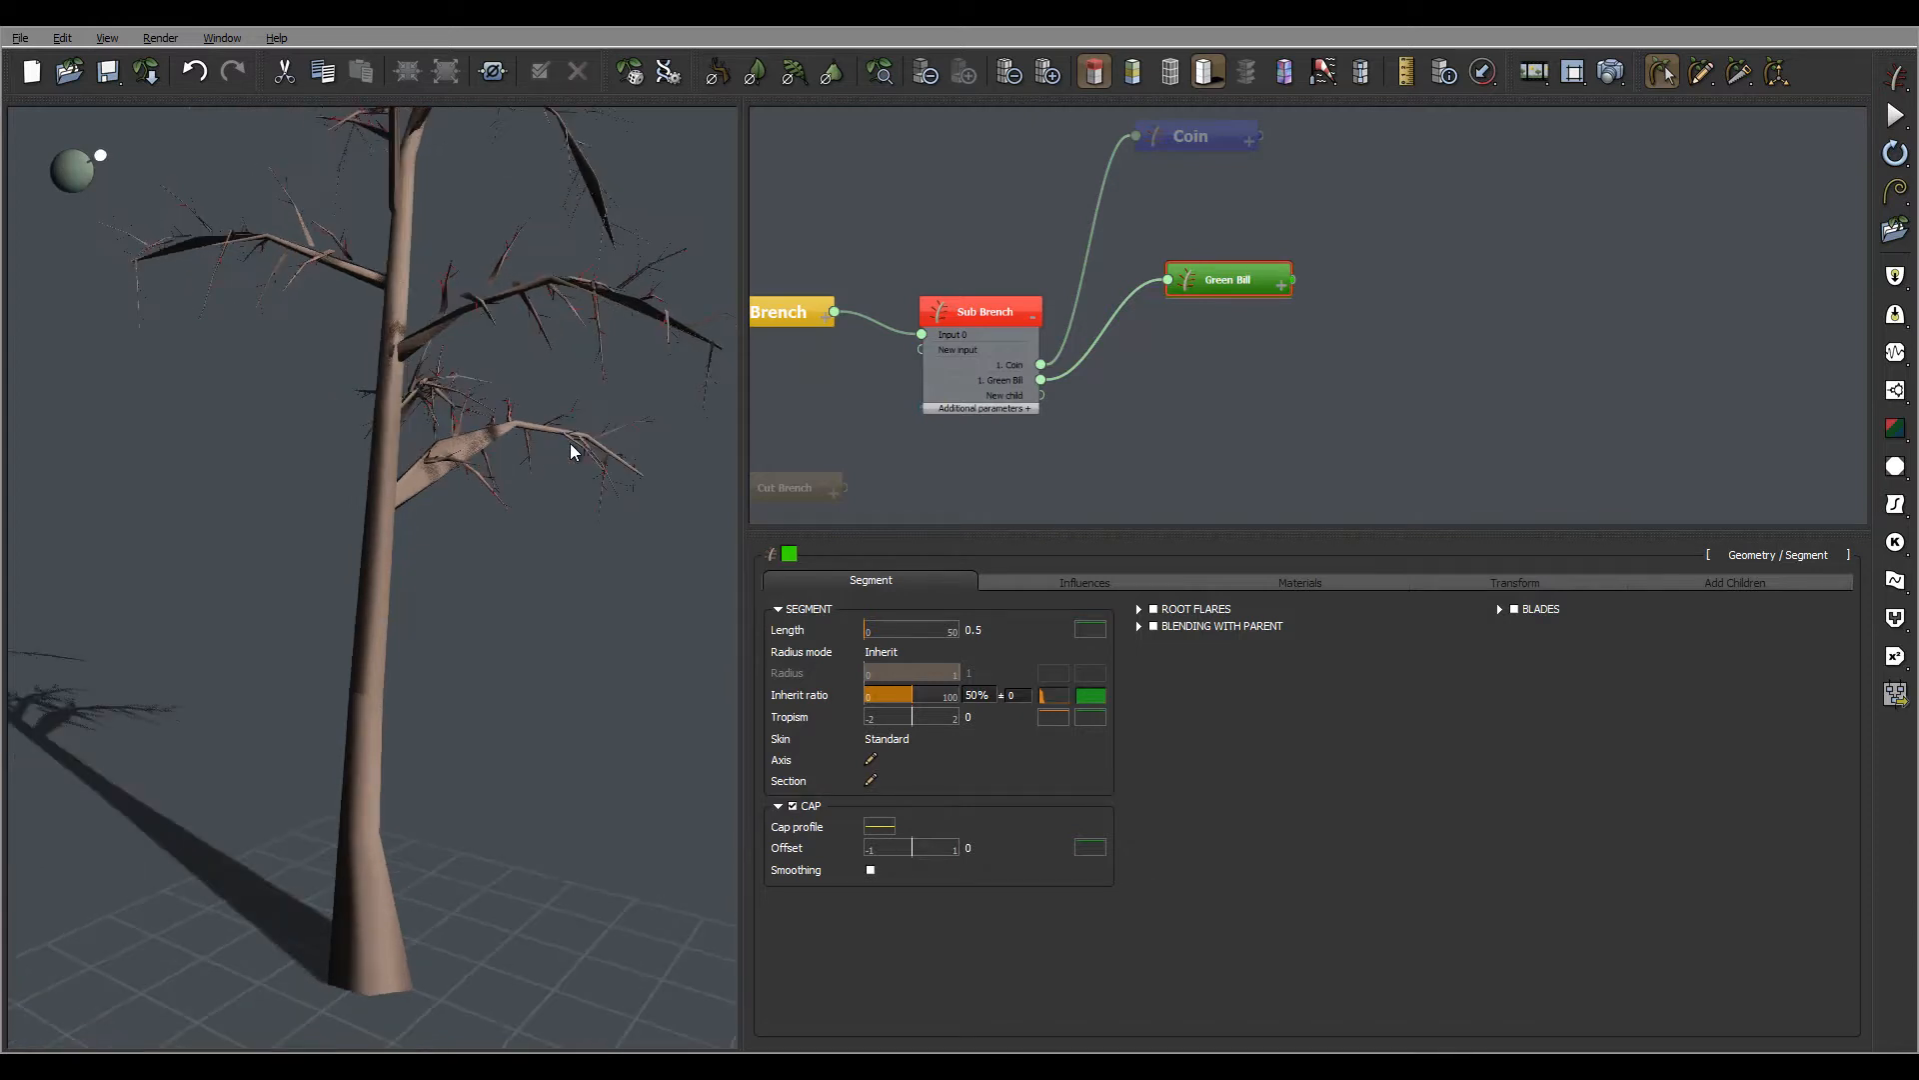
scroll(568, 416, "up", 4)
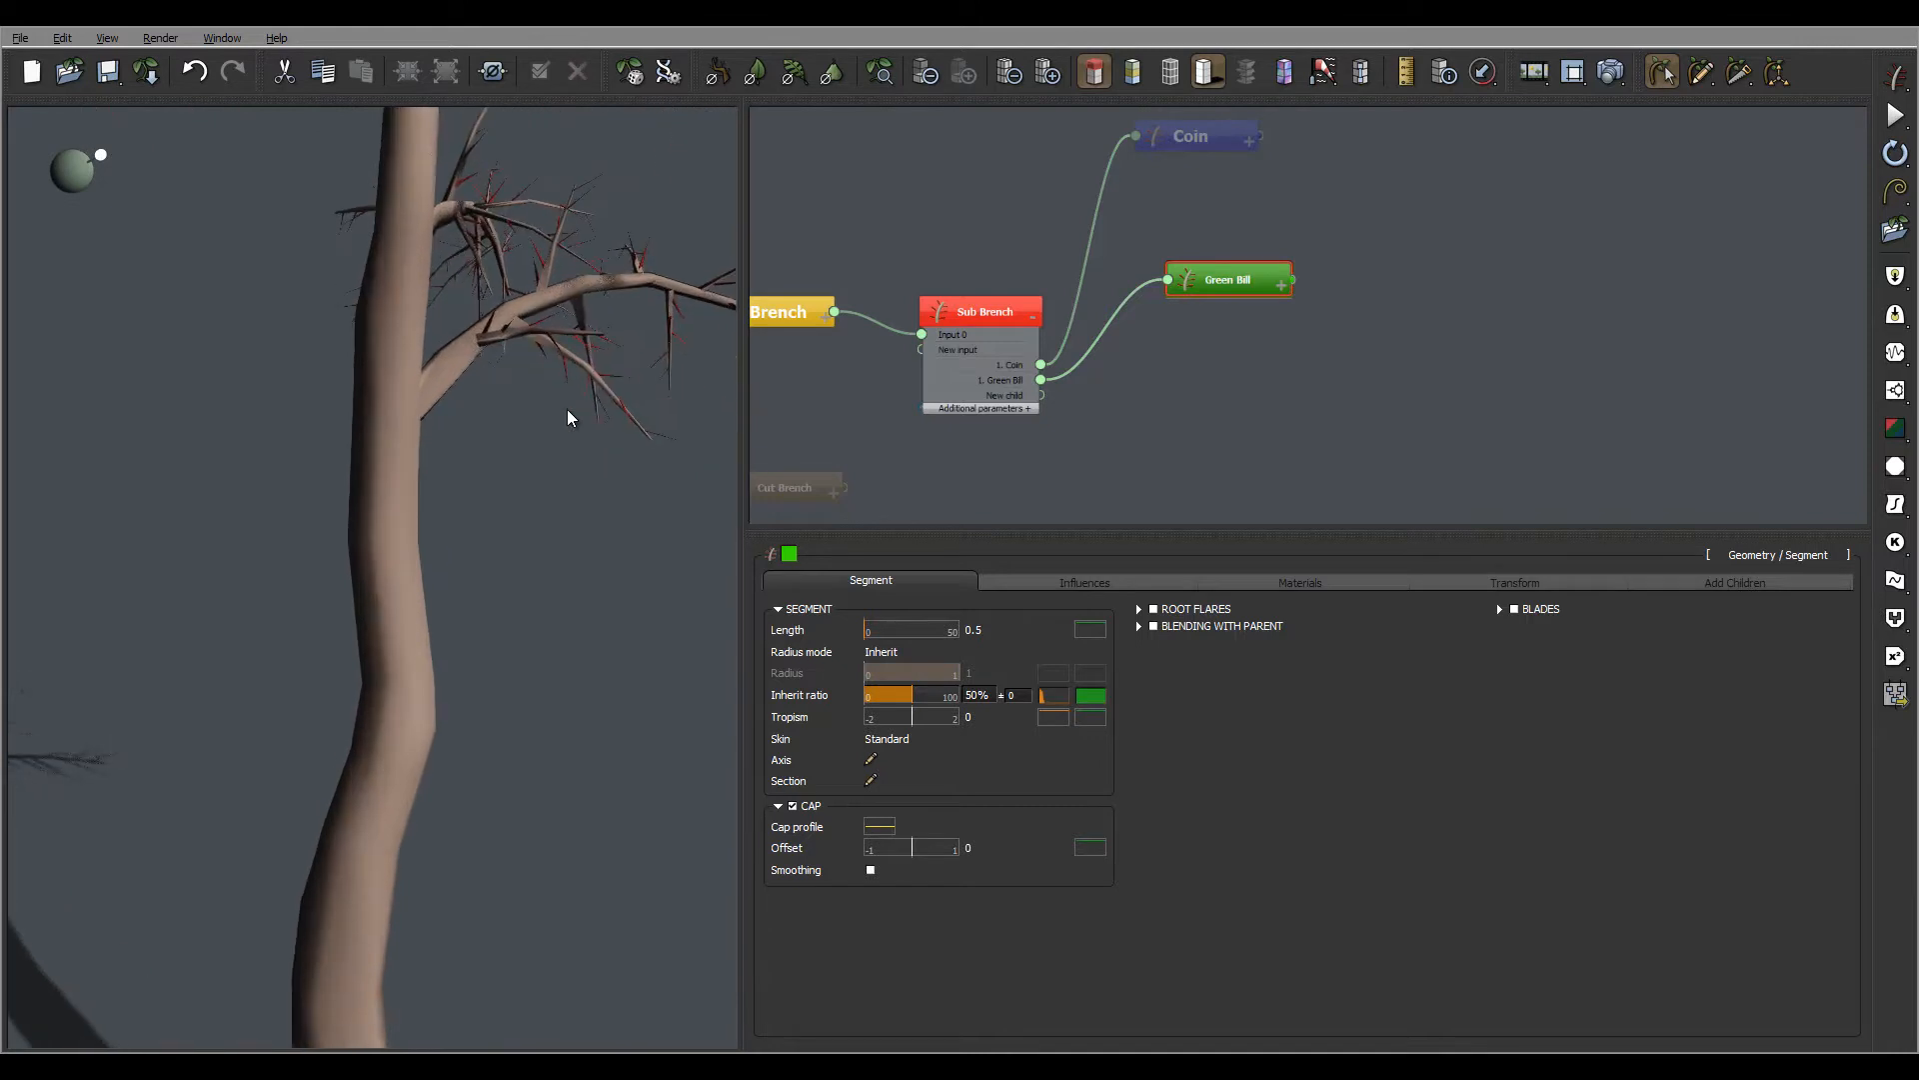
right_click_drag(634, 339, 518, 493)
middle_click_drag(519, 484, 428, 501)
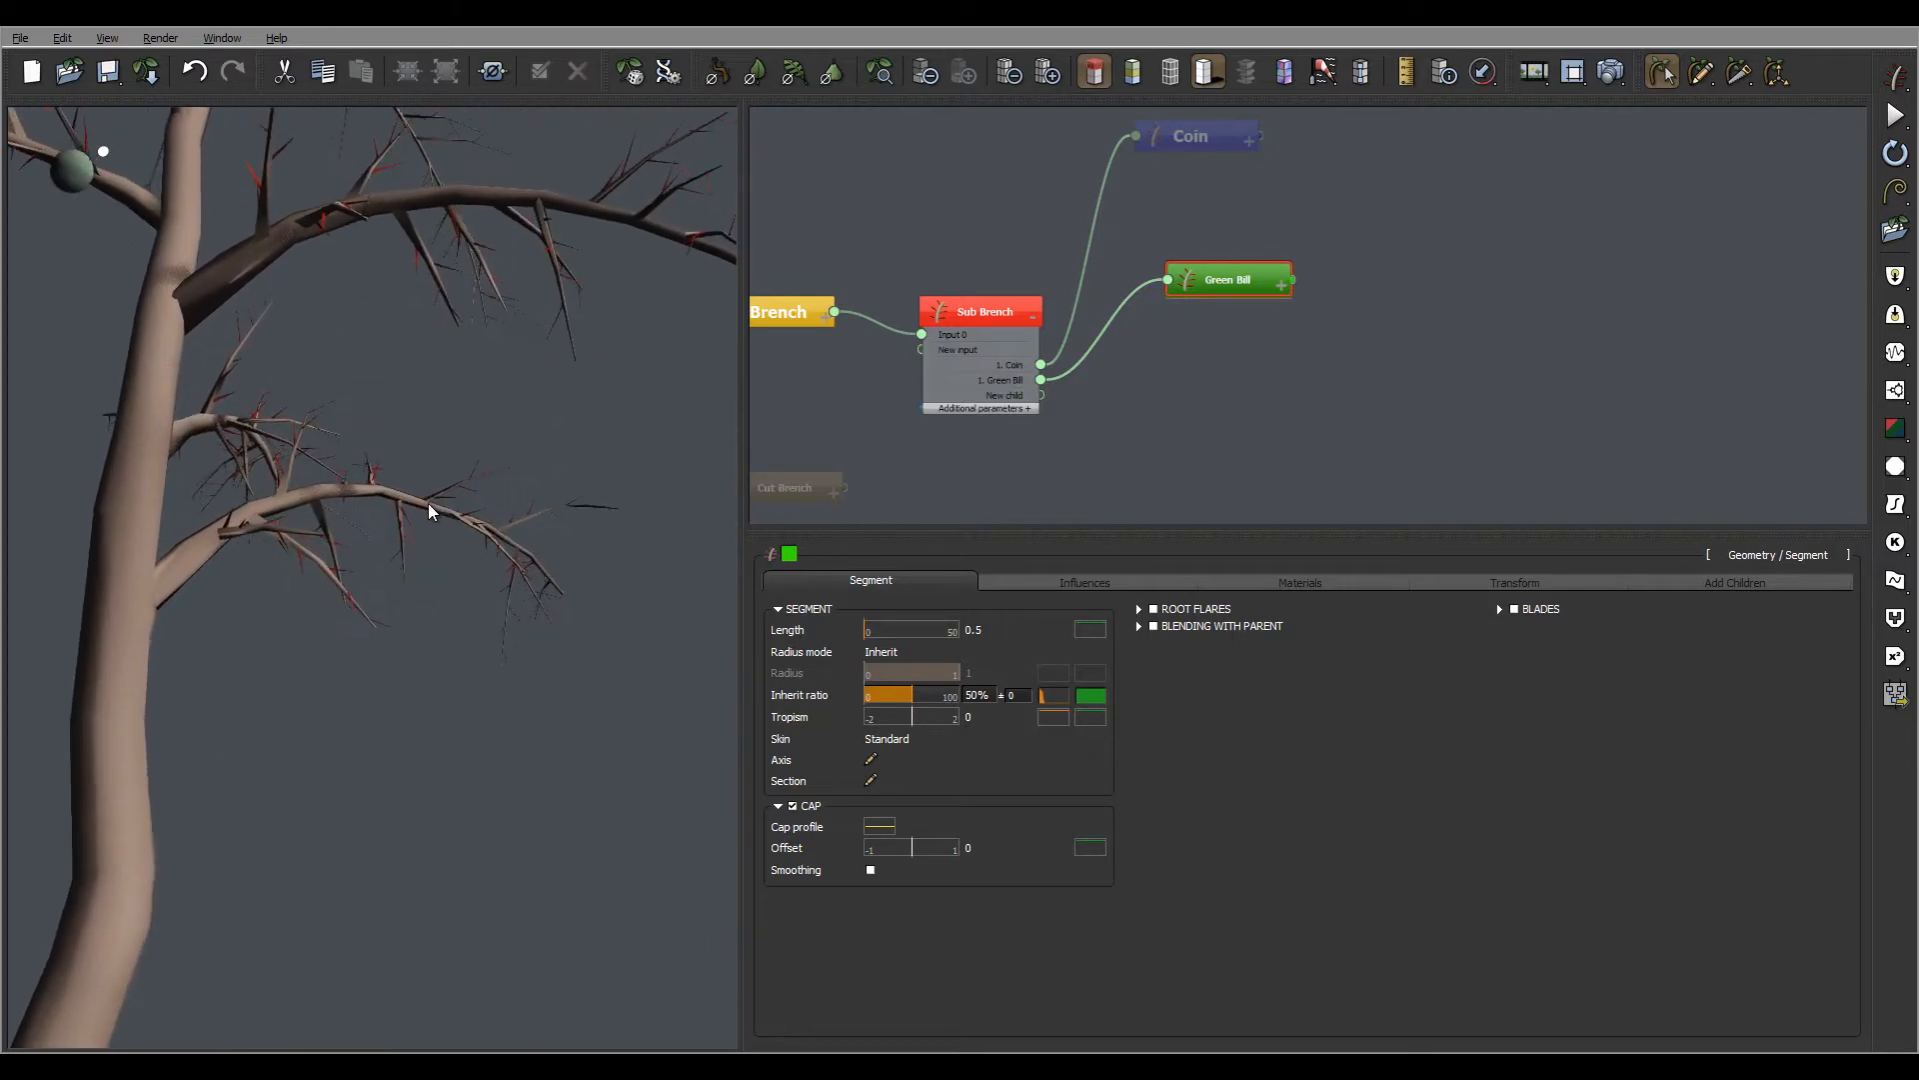
scroll(428, 502, "up", 4)
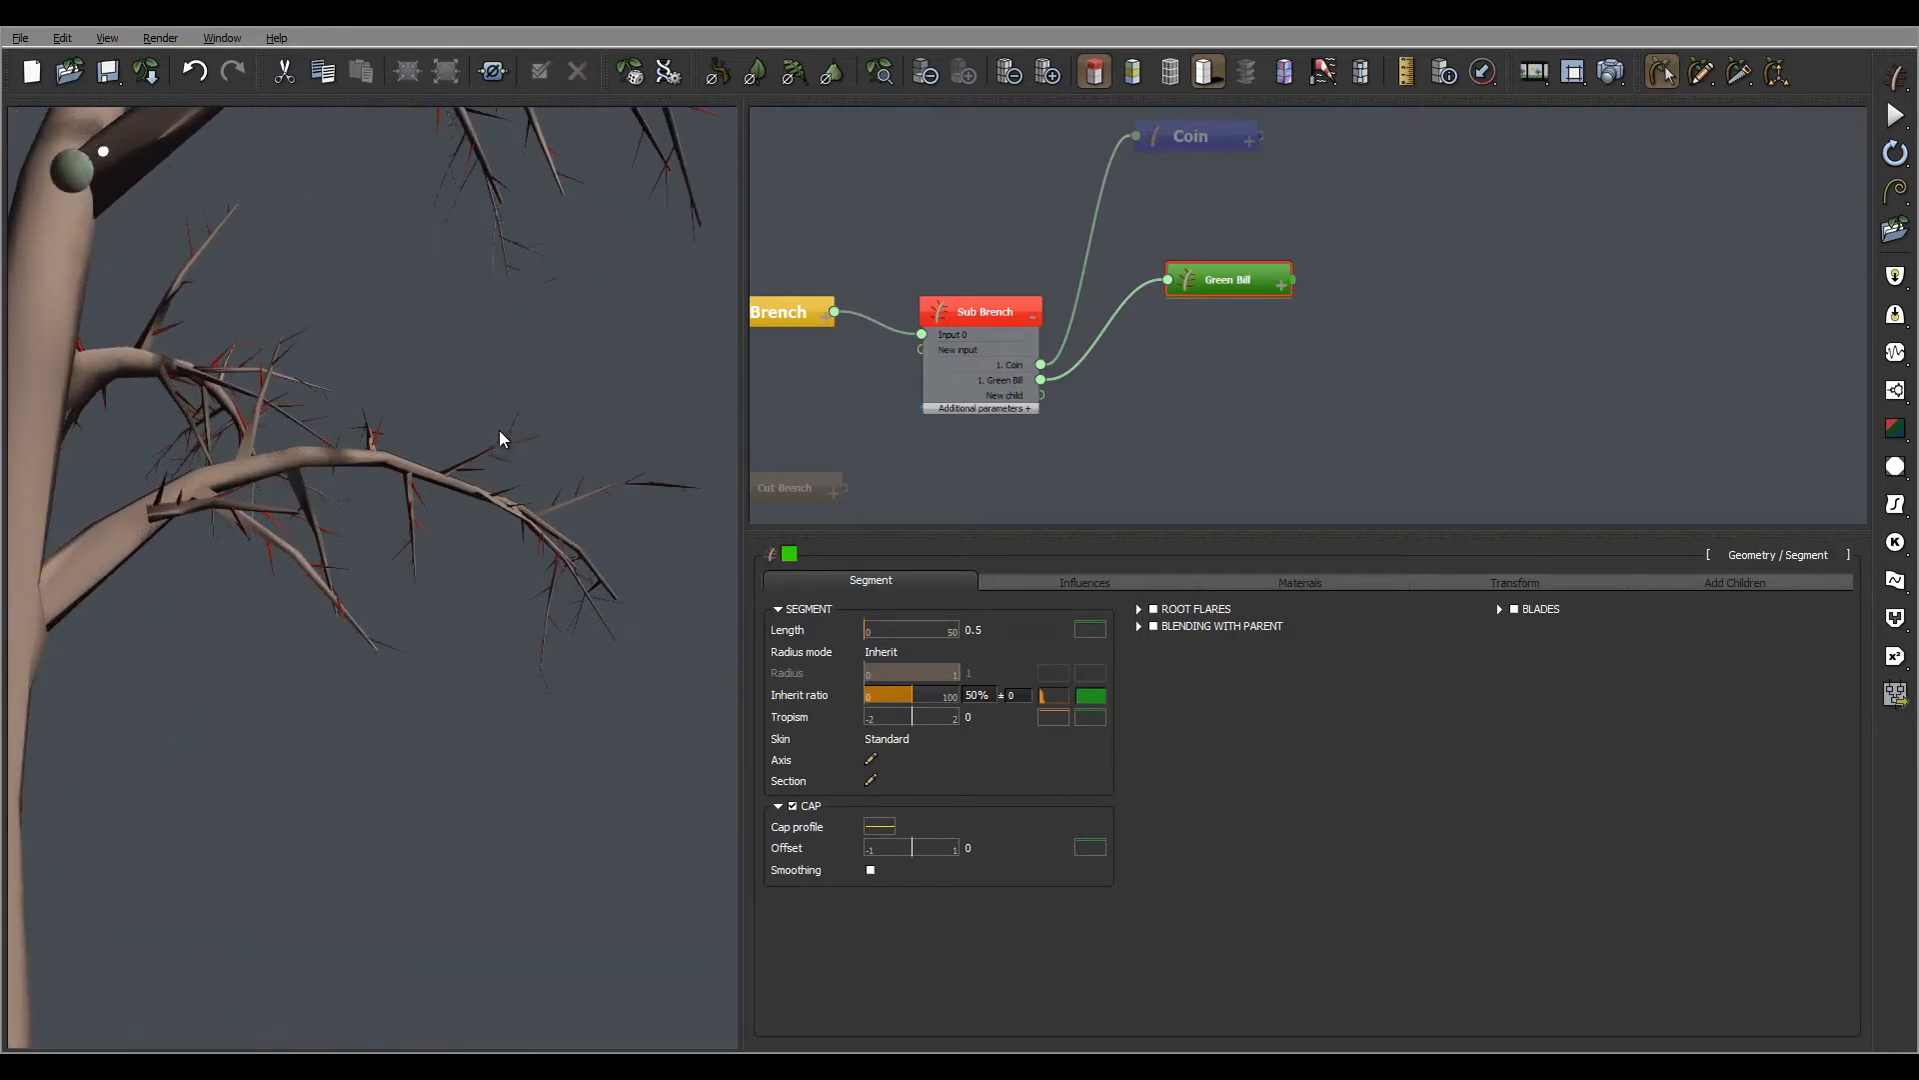
right_click_drag(500, 437, 527, 484)
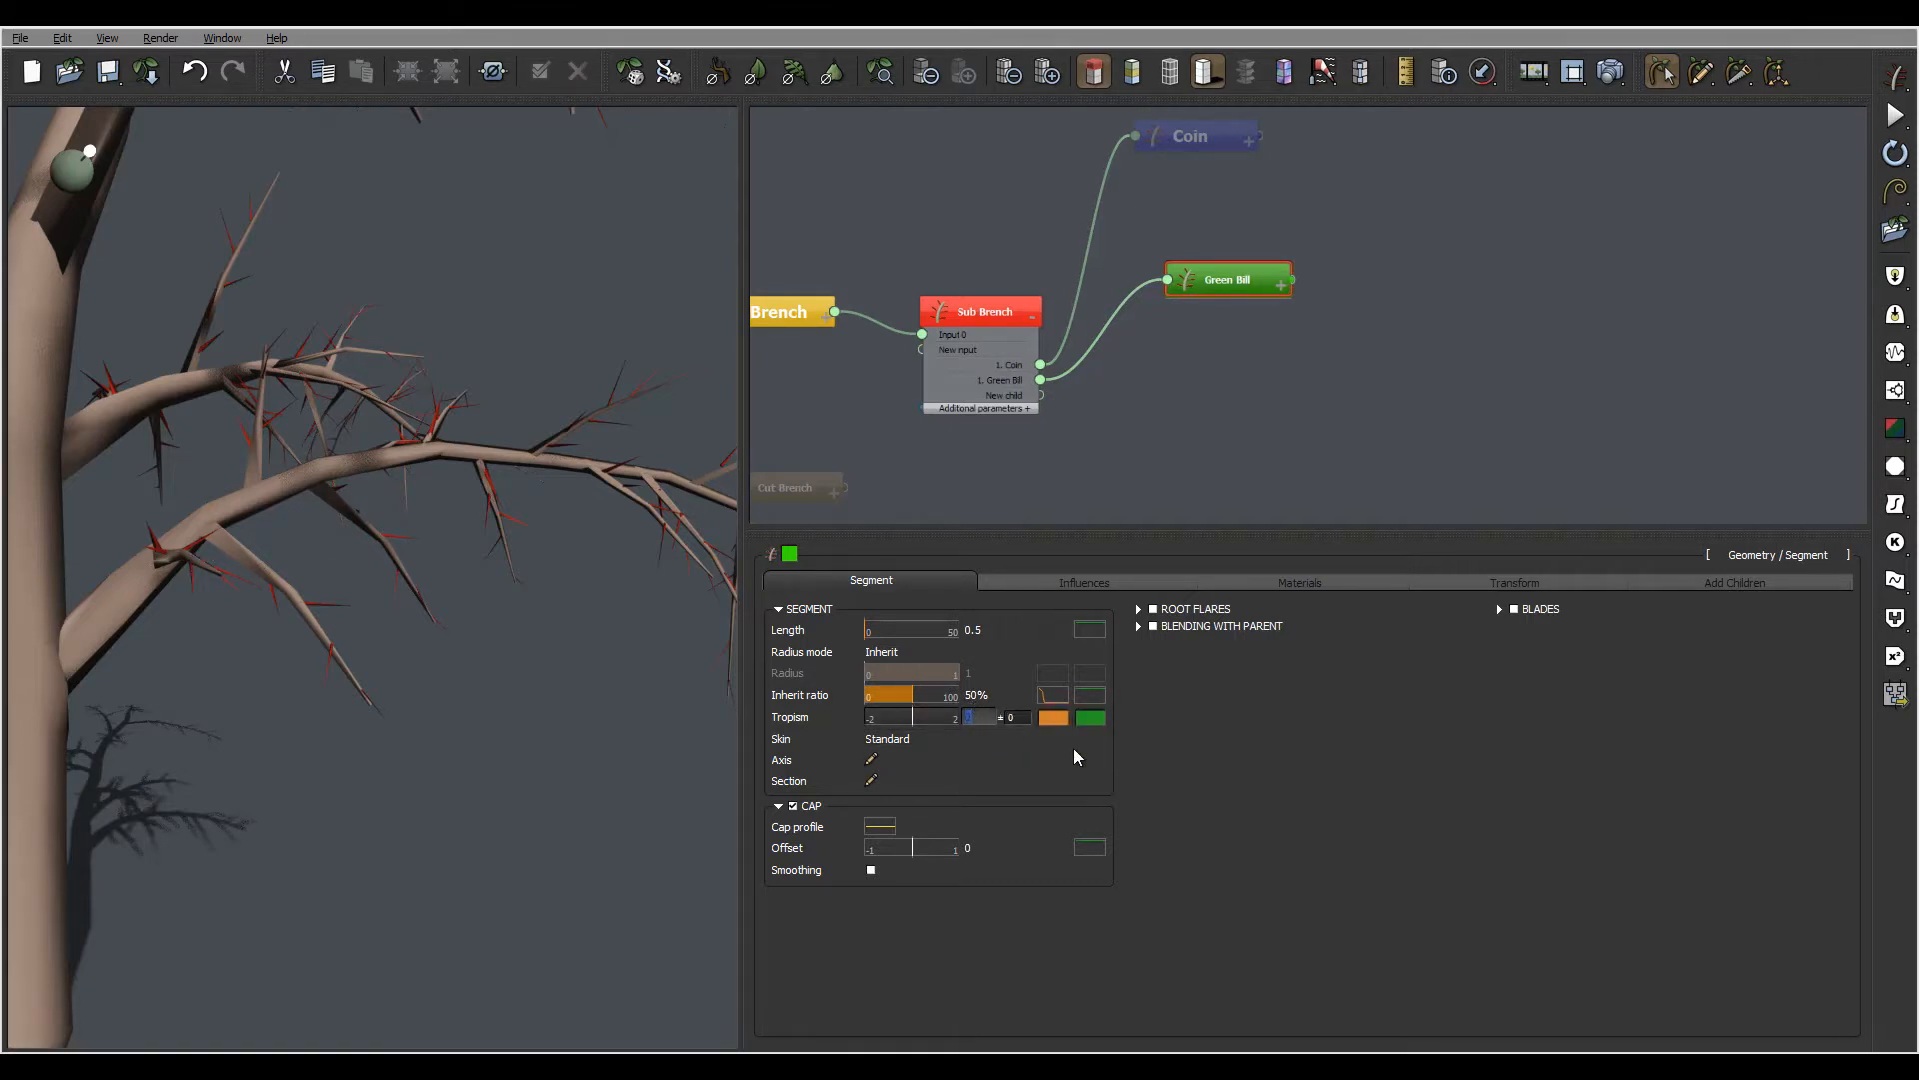
type("17")
key("Return")
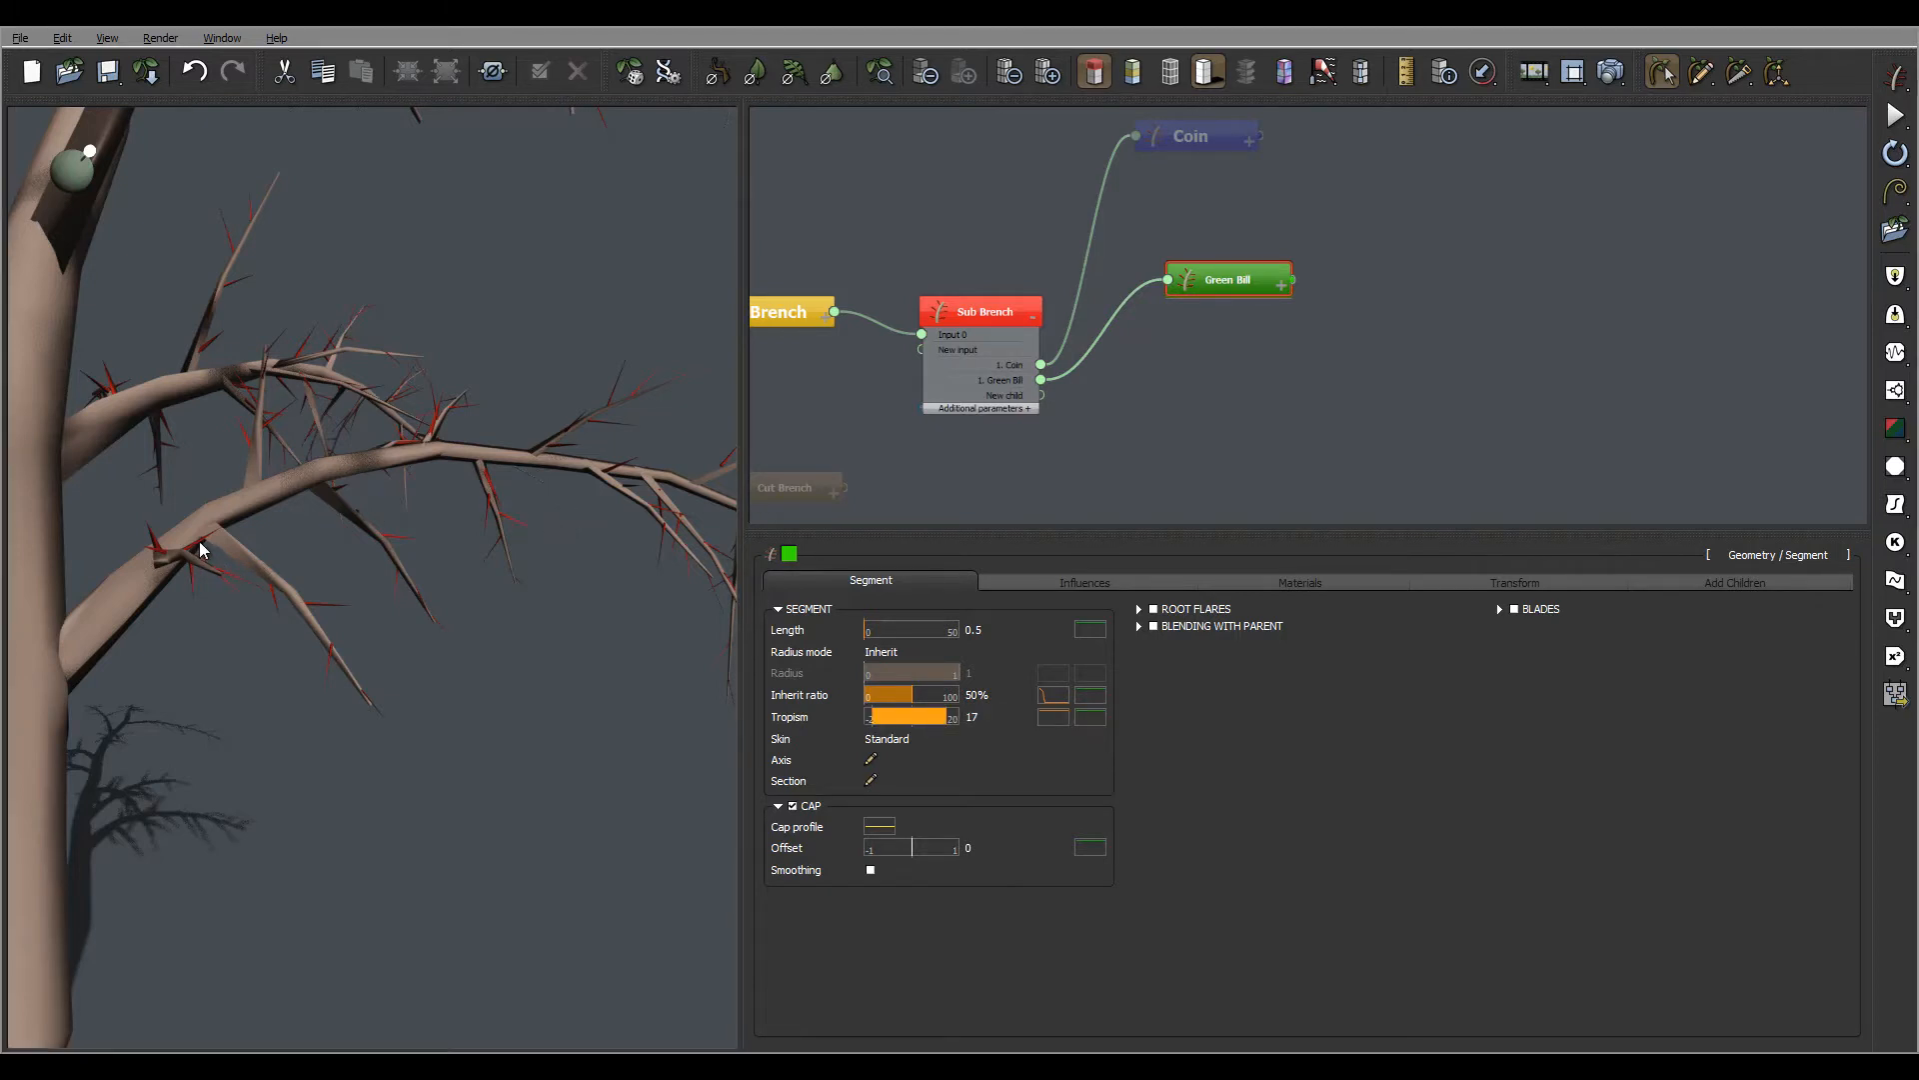
Step: Enable blending with parent and blades on the Green Bill segment
mouse_move(602, 550)
left_mouse_down()
mouse_move(527, 562)
mouse_move(626, 554)
left_mouse_up()
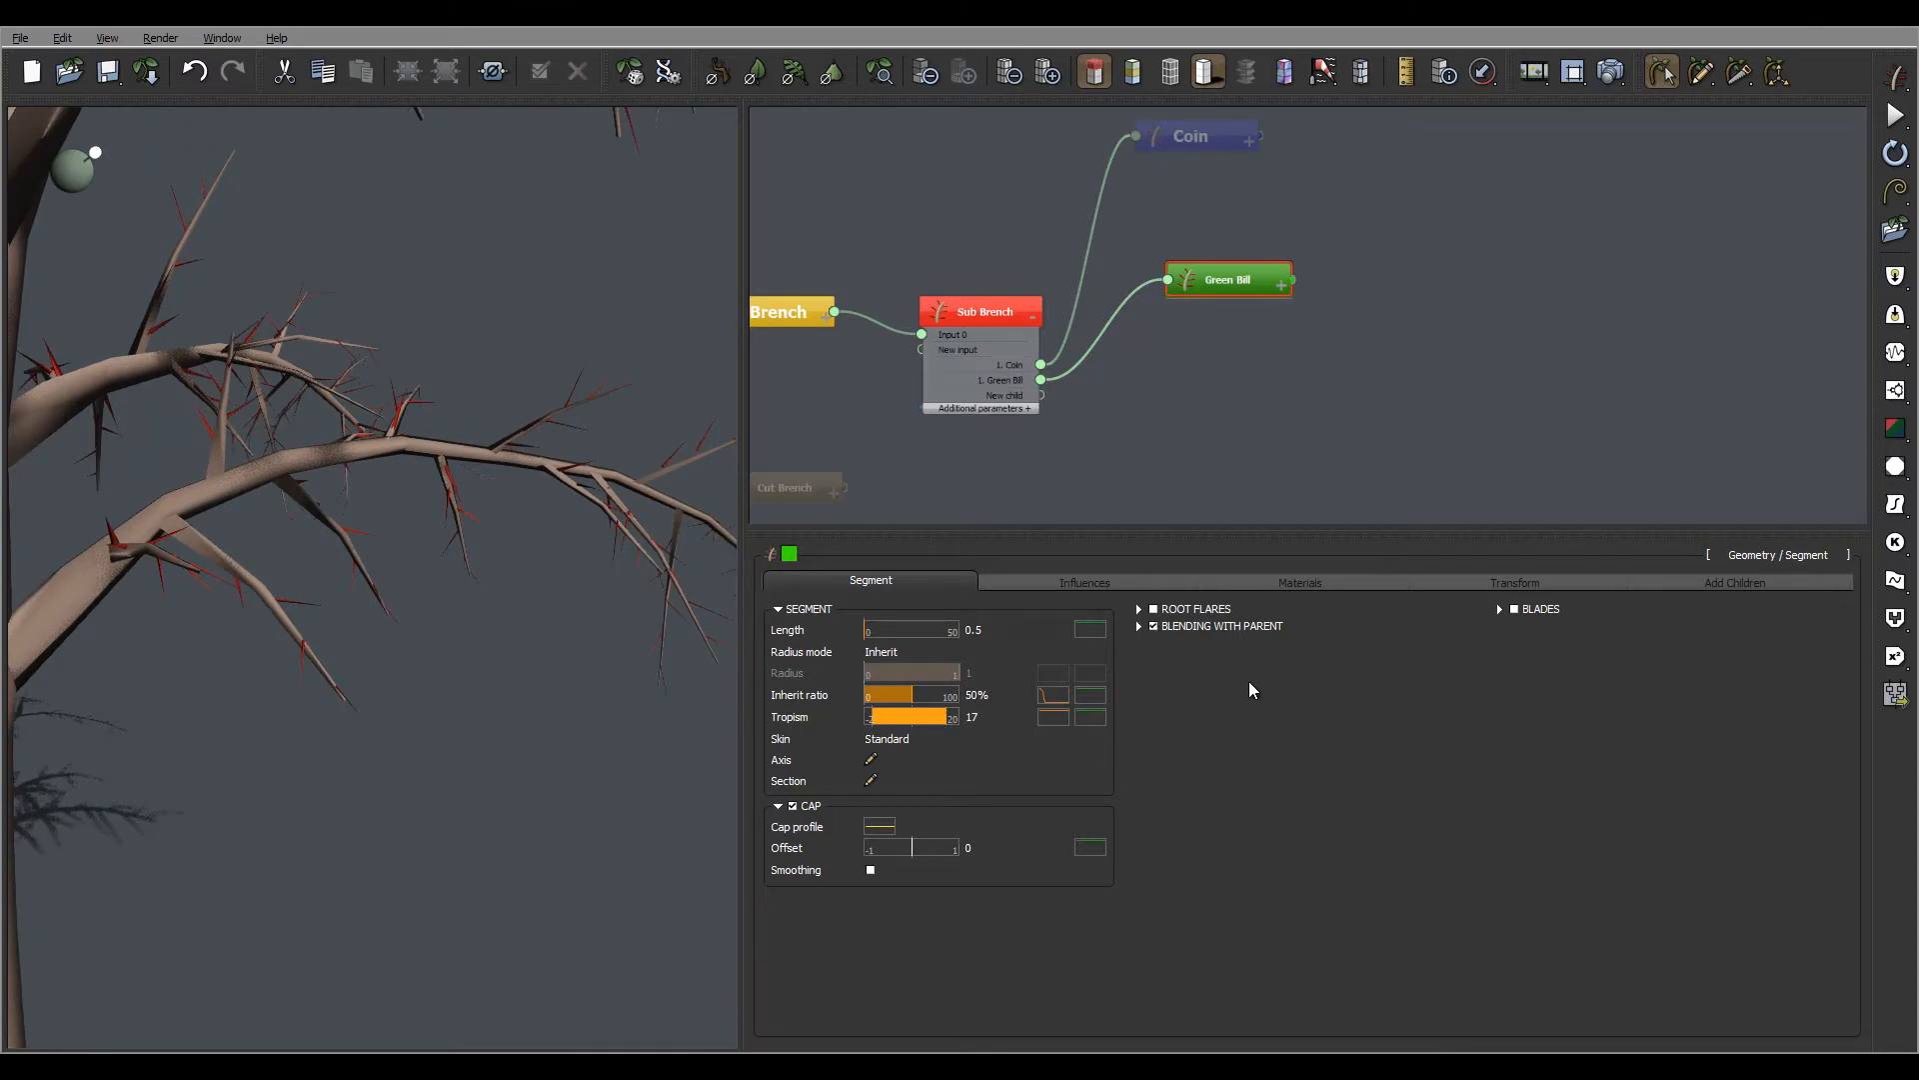
left_click(1235, 627)
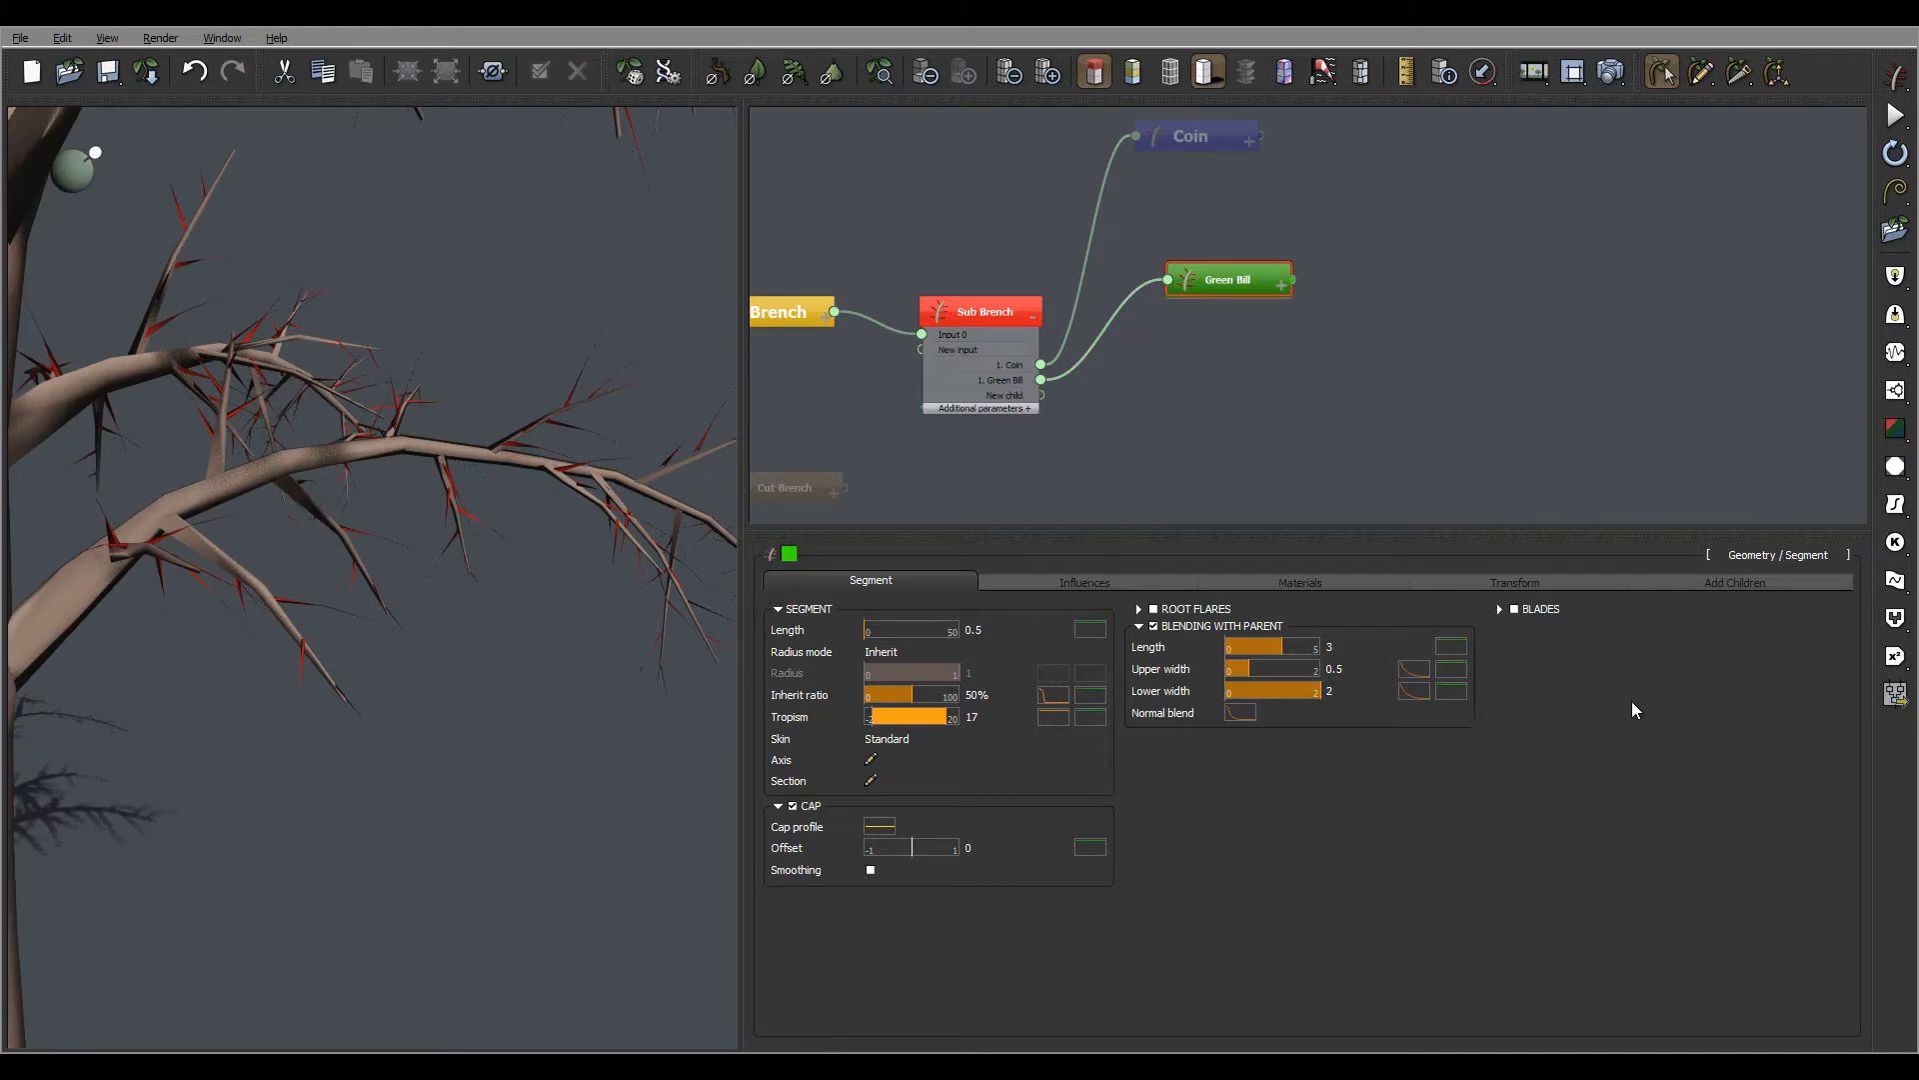
left_click(1515, 608)
left_click(1500, 609)
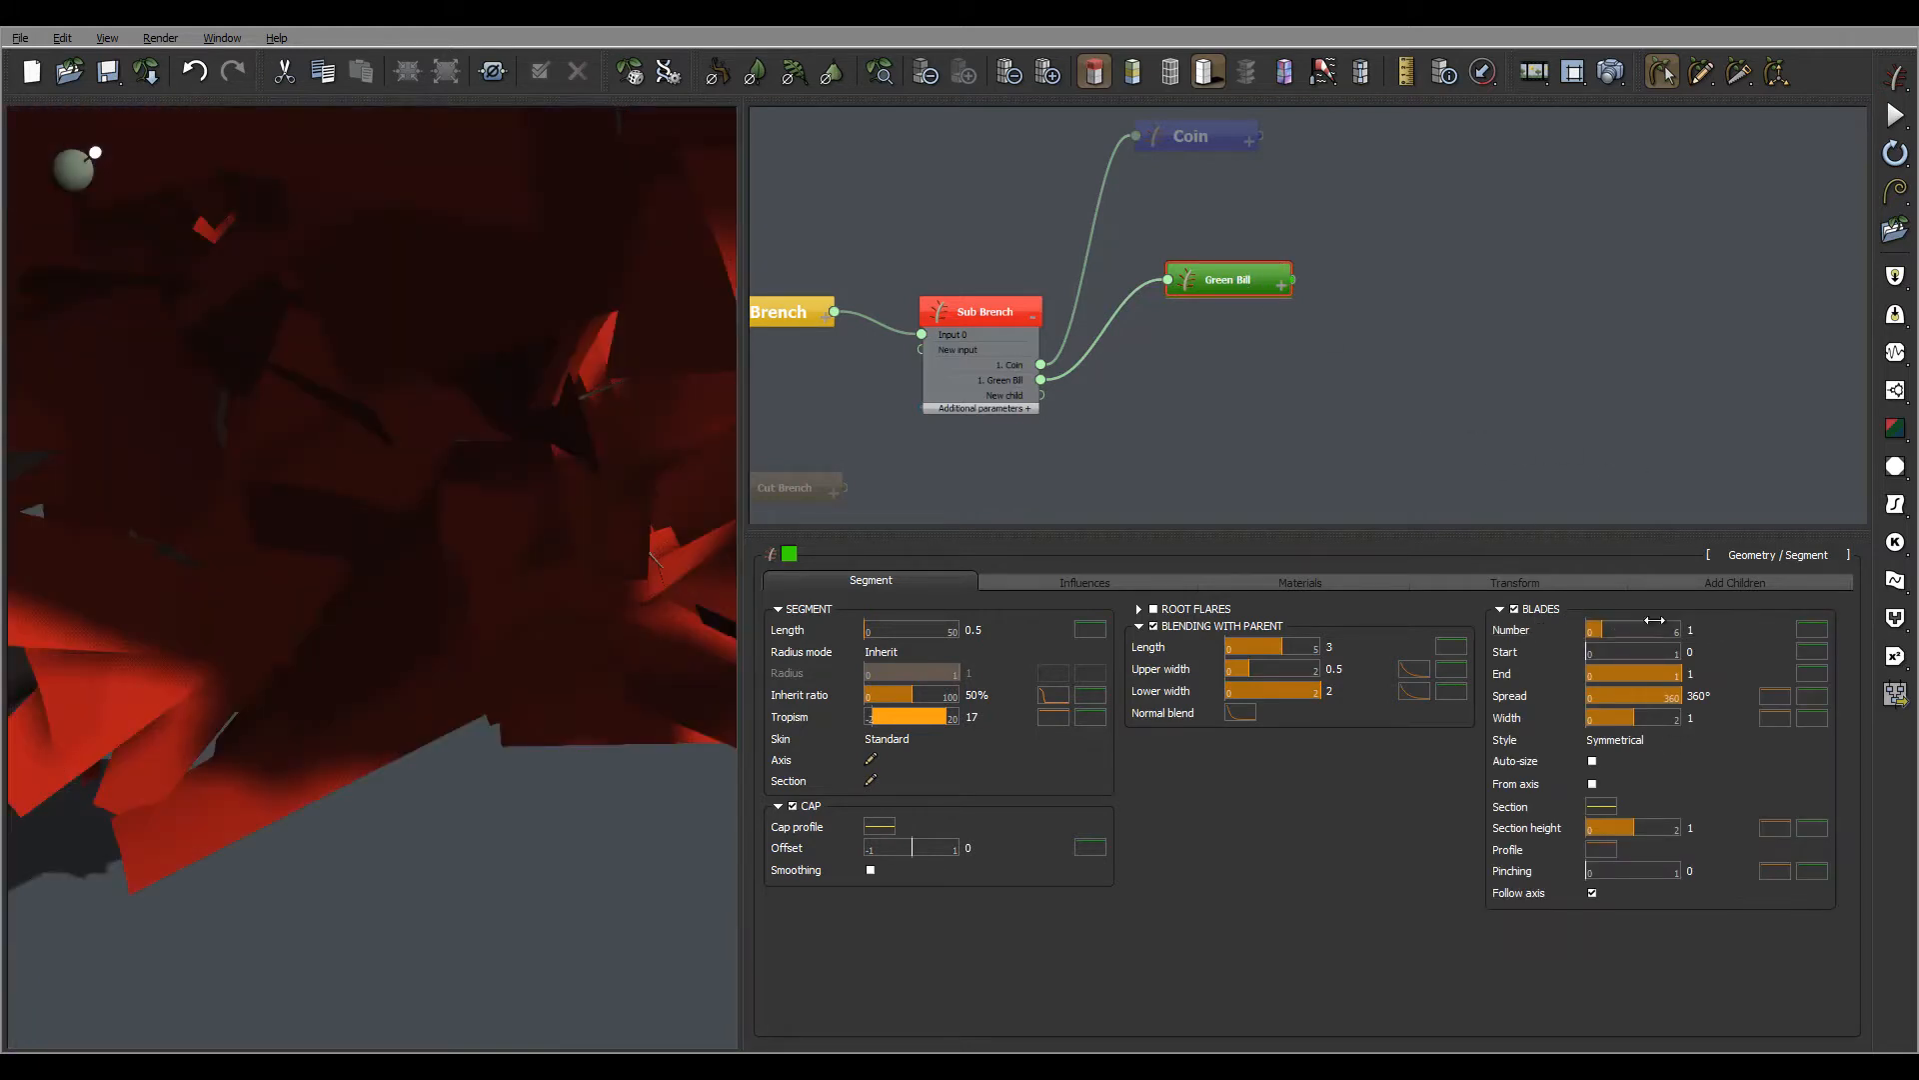
right_click_drag(393, 375, 525, 400)
scroll(510, 370, "down", 2)
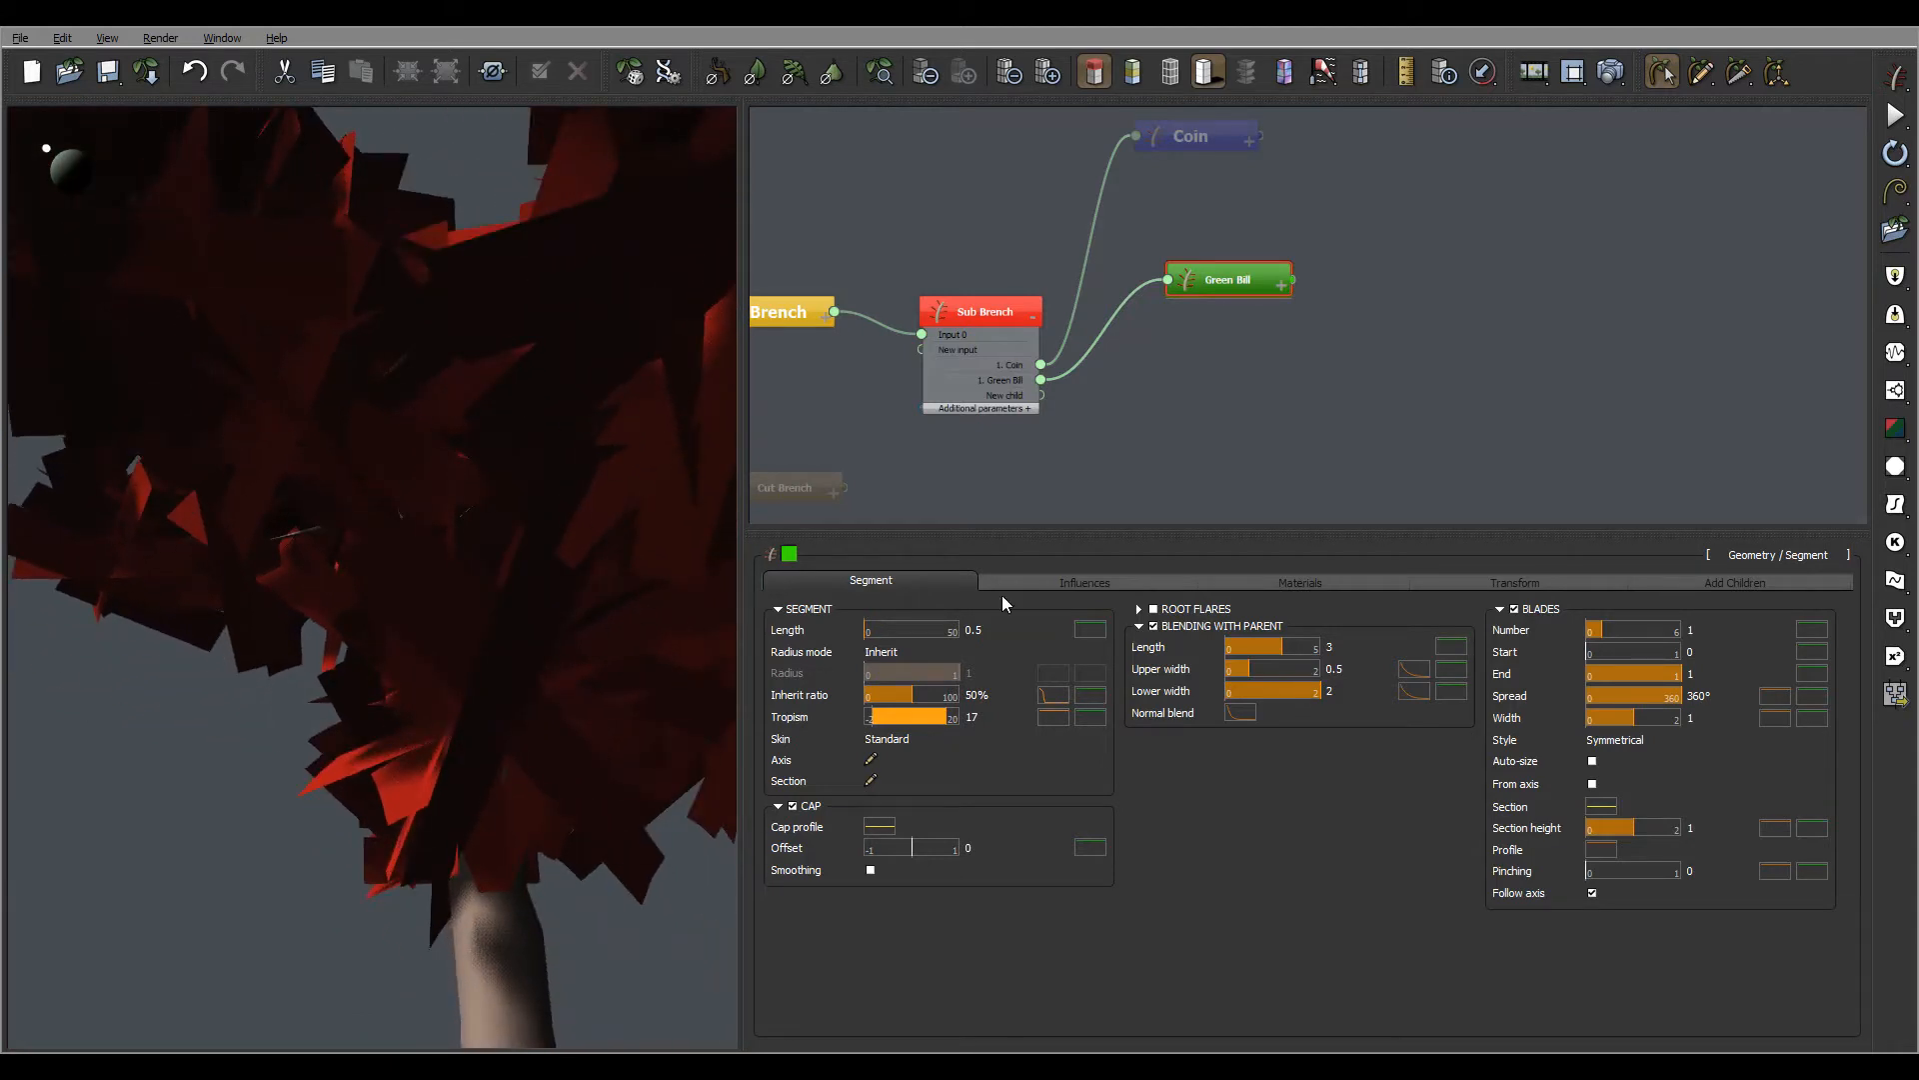
Step: Turn on auto-size for the Green Bill blades and set their start to 0.17 and width to 2
left_click(1594, 761)
right_click_drag(534, 246, 460, 476)
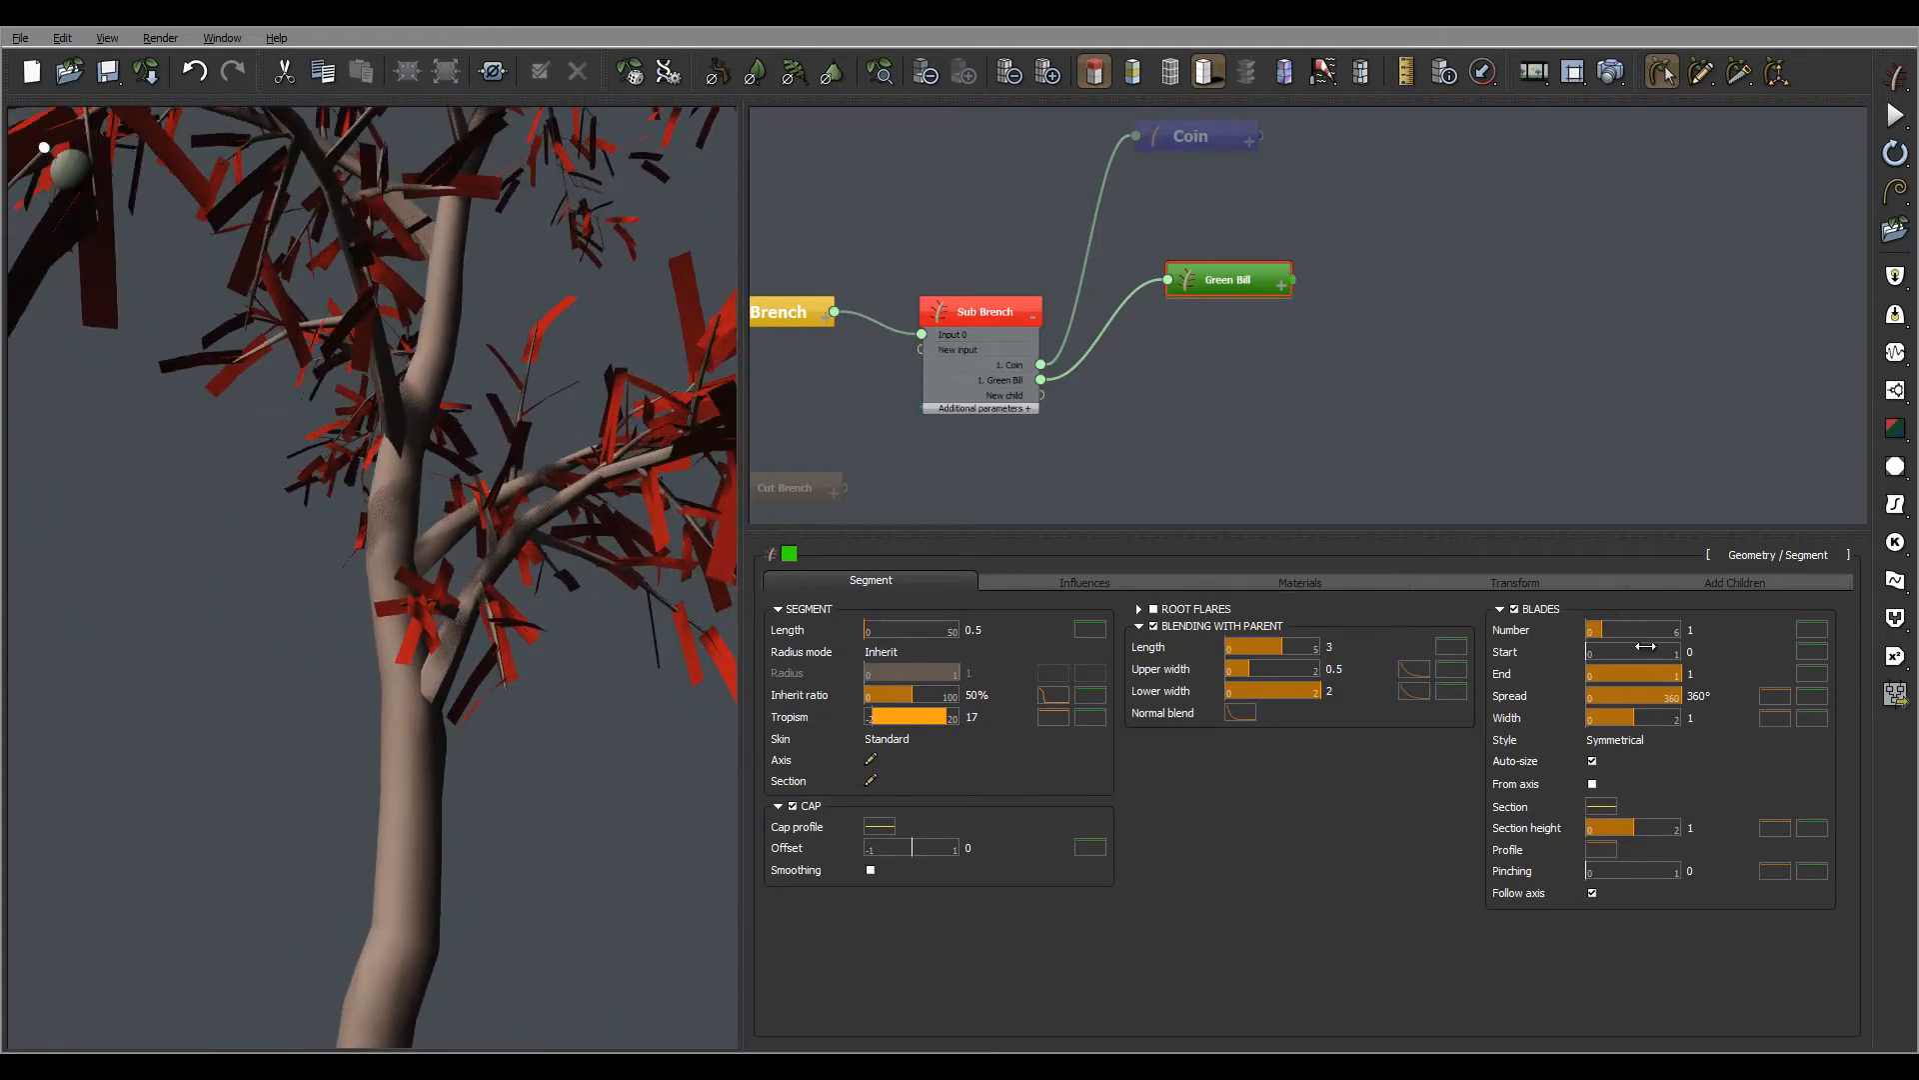
left_click(1650, 871)
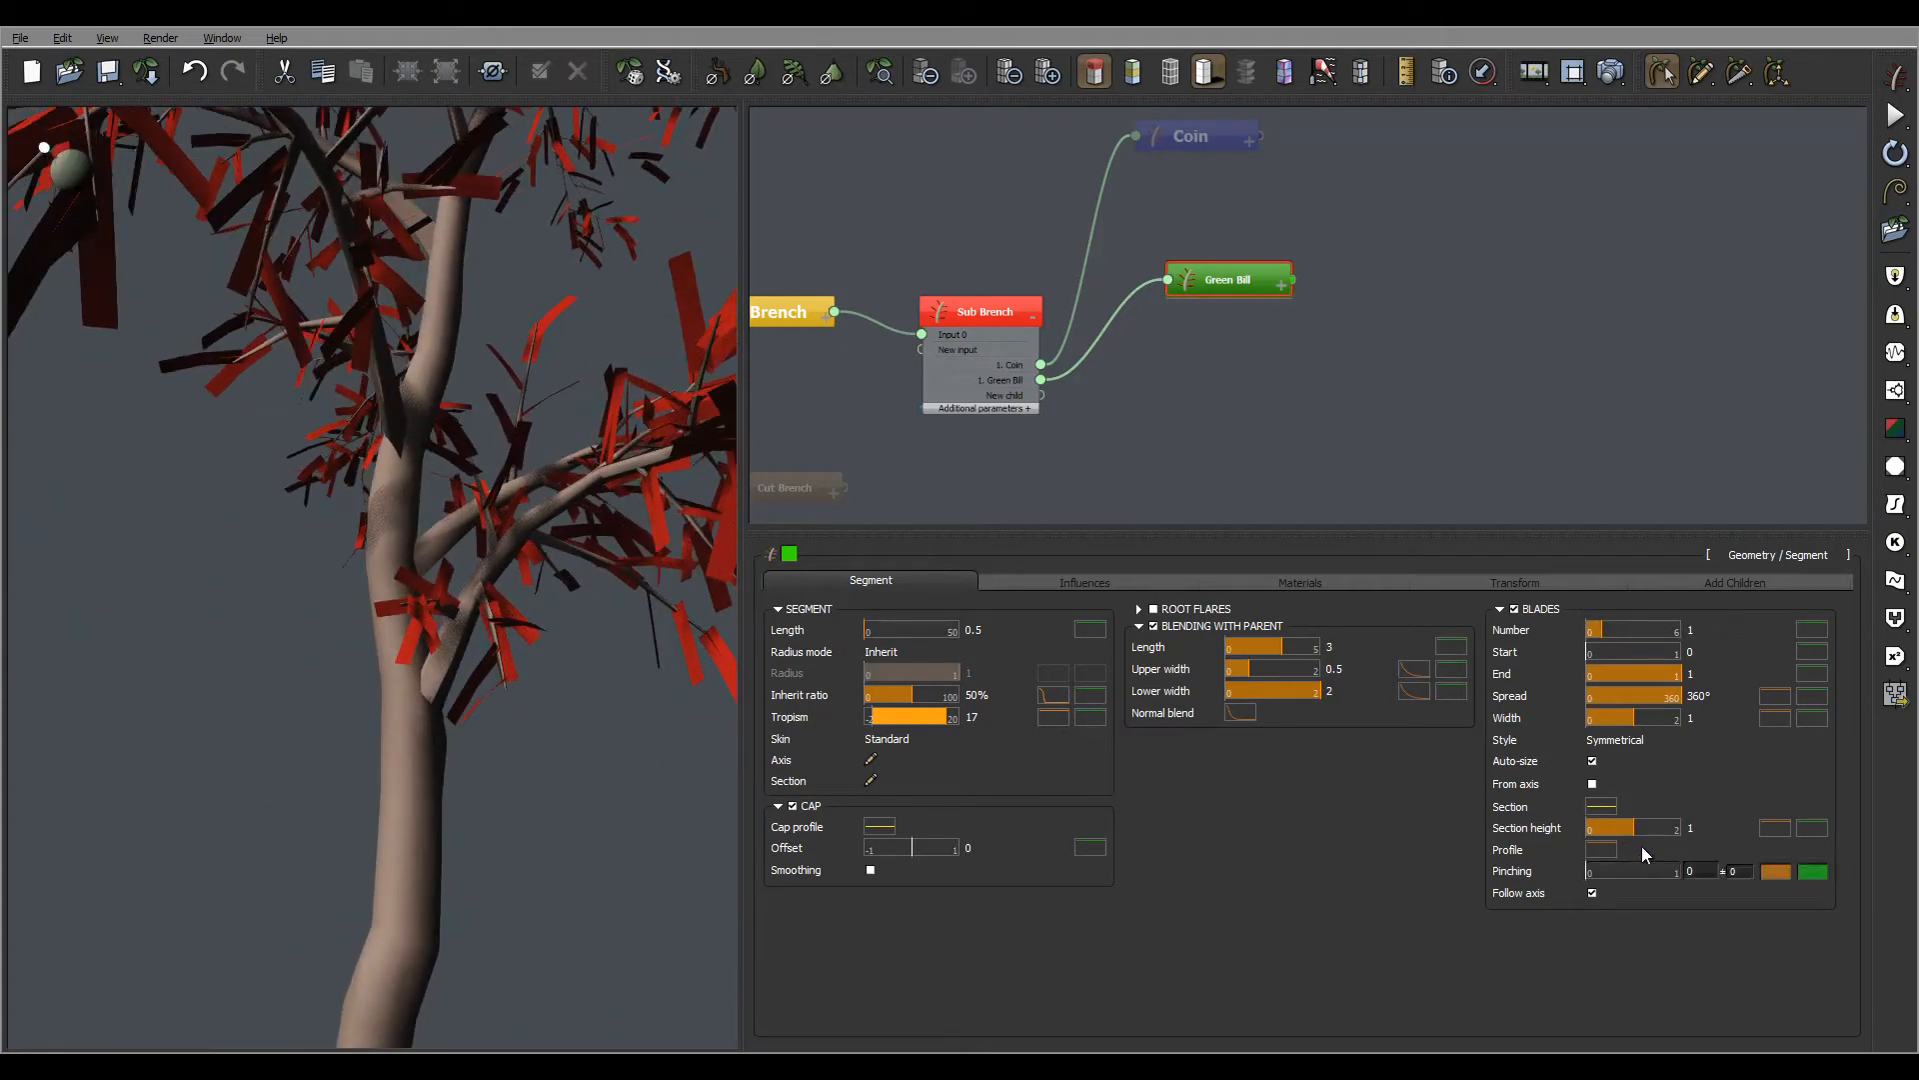
right_click_drag(520, 470, 668, 478)
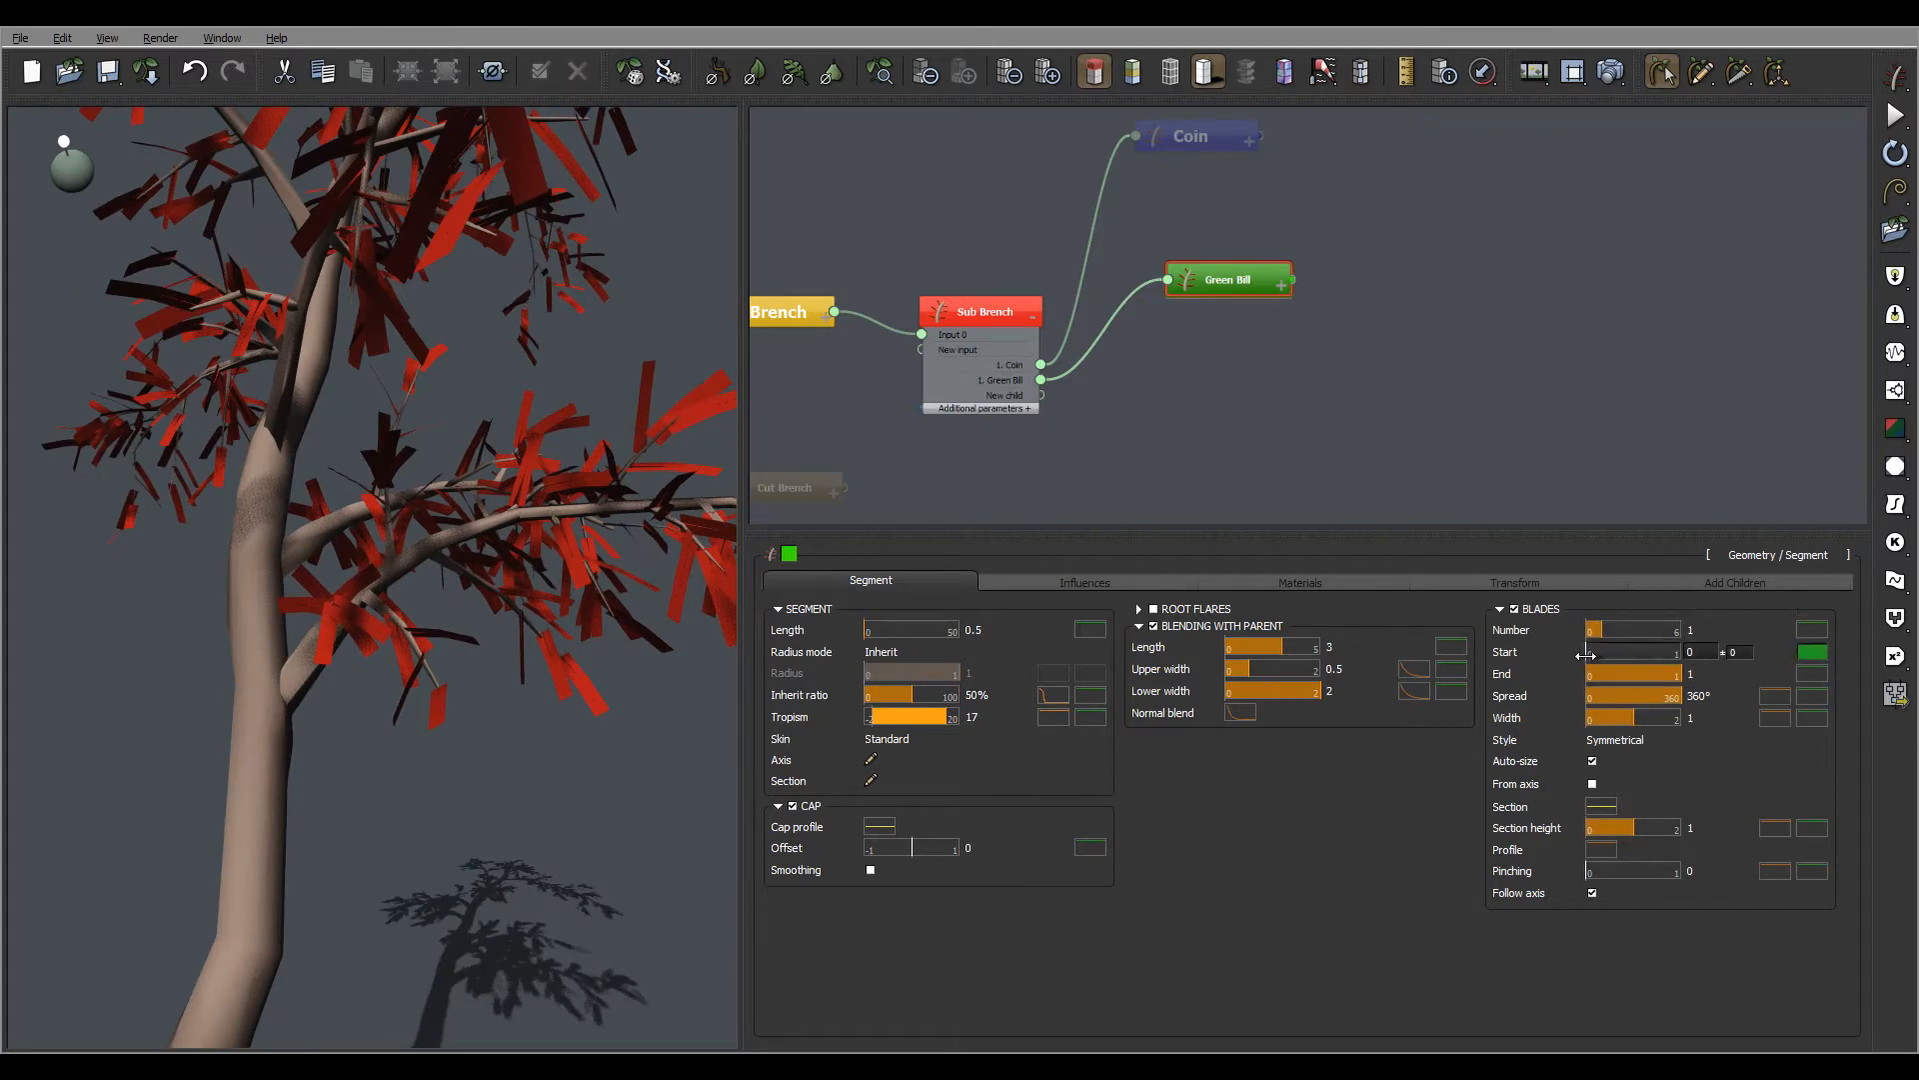
left_click_drag(1600, 653, 1611, 653)
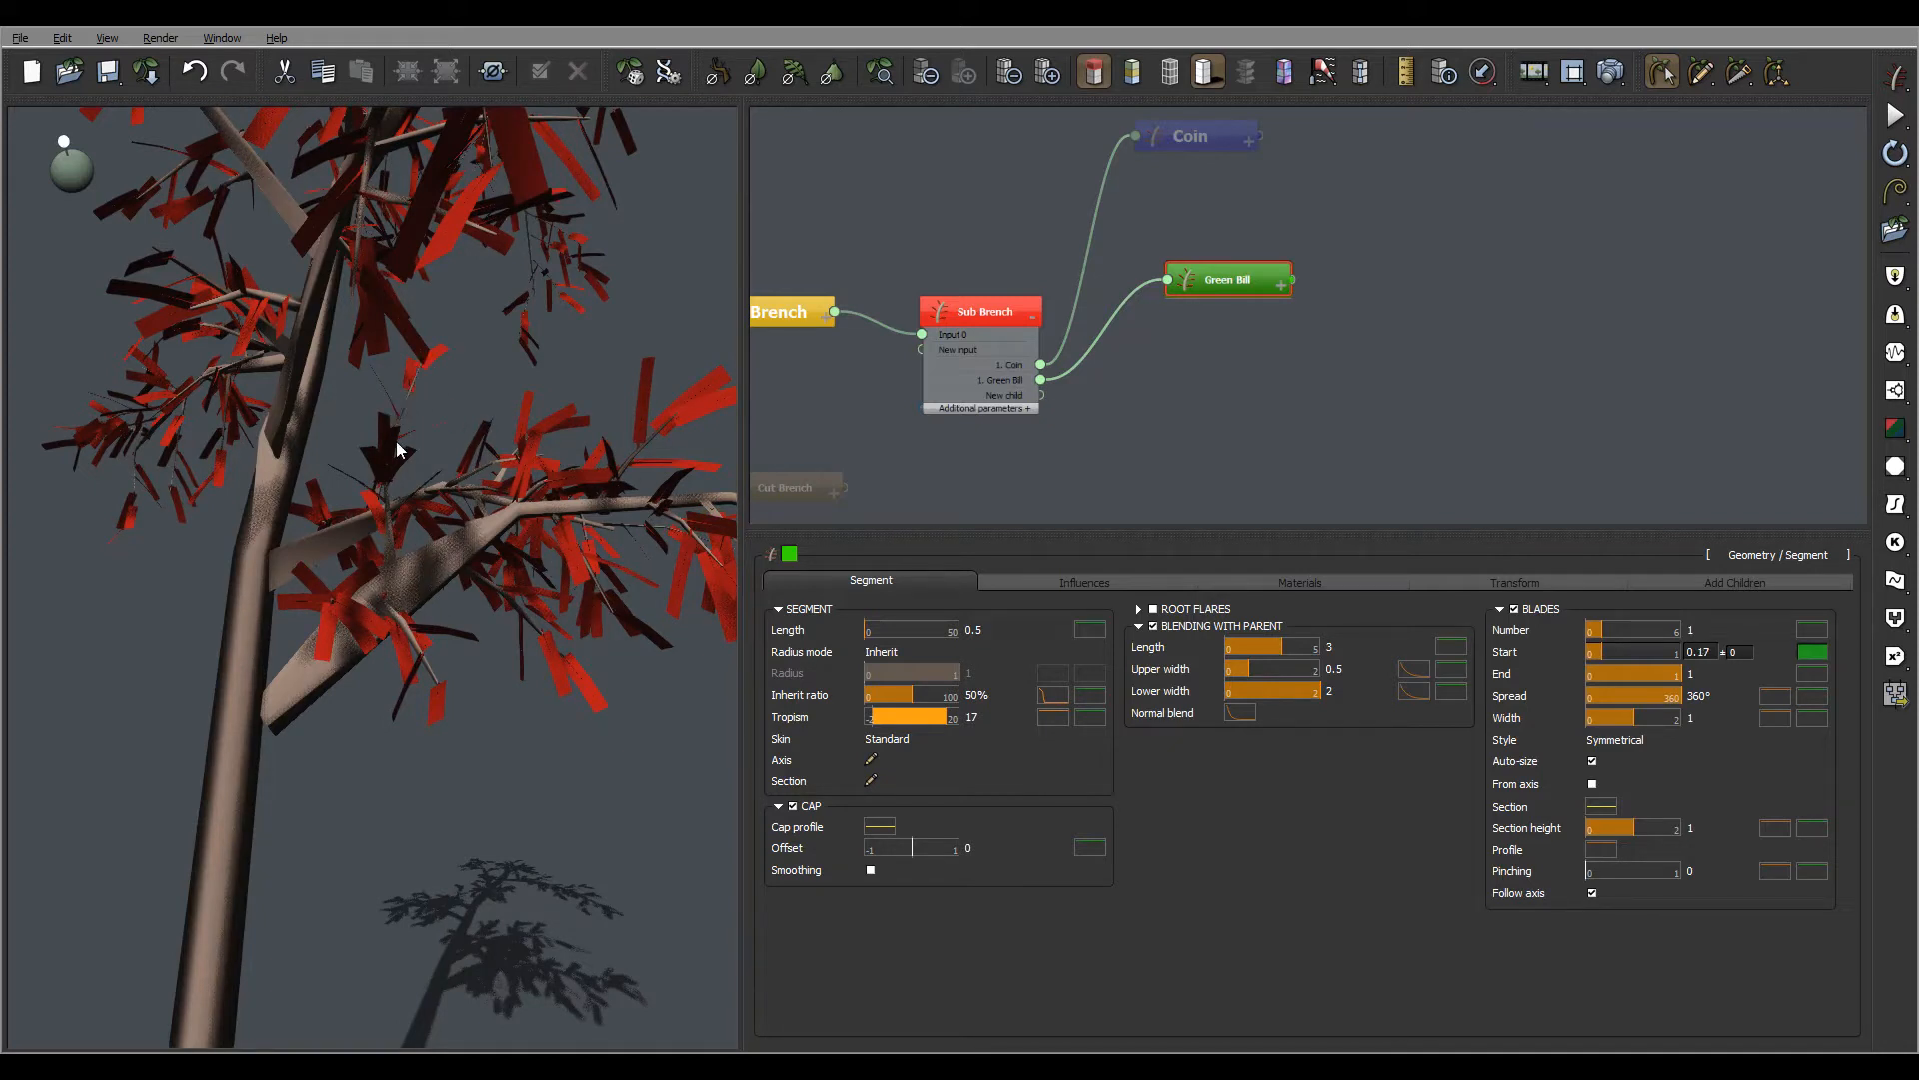
mouse_move(521, 487)
right_mouse_down()
mouse_move(542, 422)
mouse_move(656, 421)
mouse_move(404, 634)
mouse_move(516, 657)
mouse_move(223, 668)
mouse_move(694, 650)
right_mouse_up()
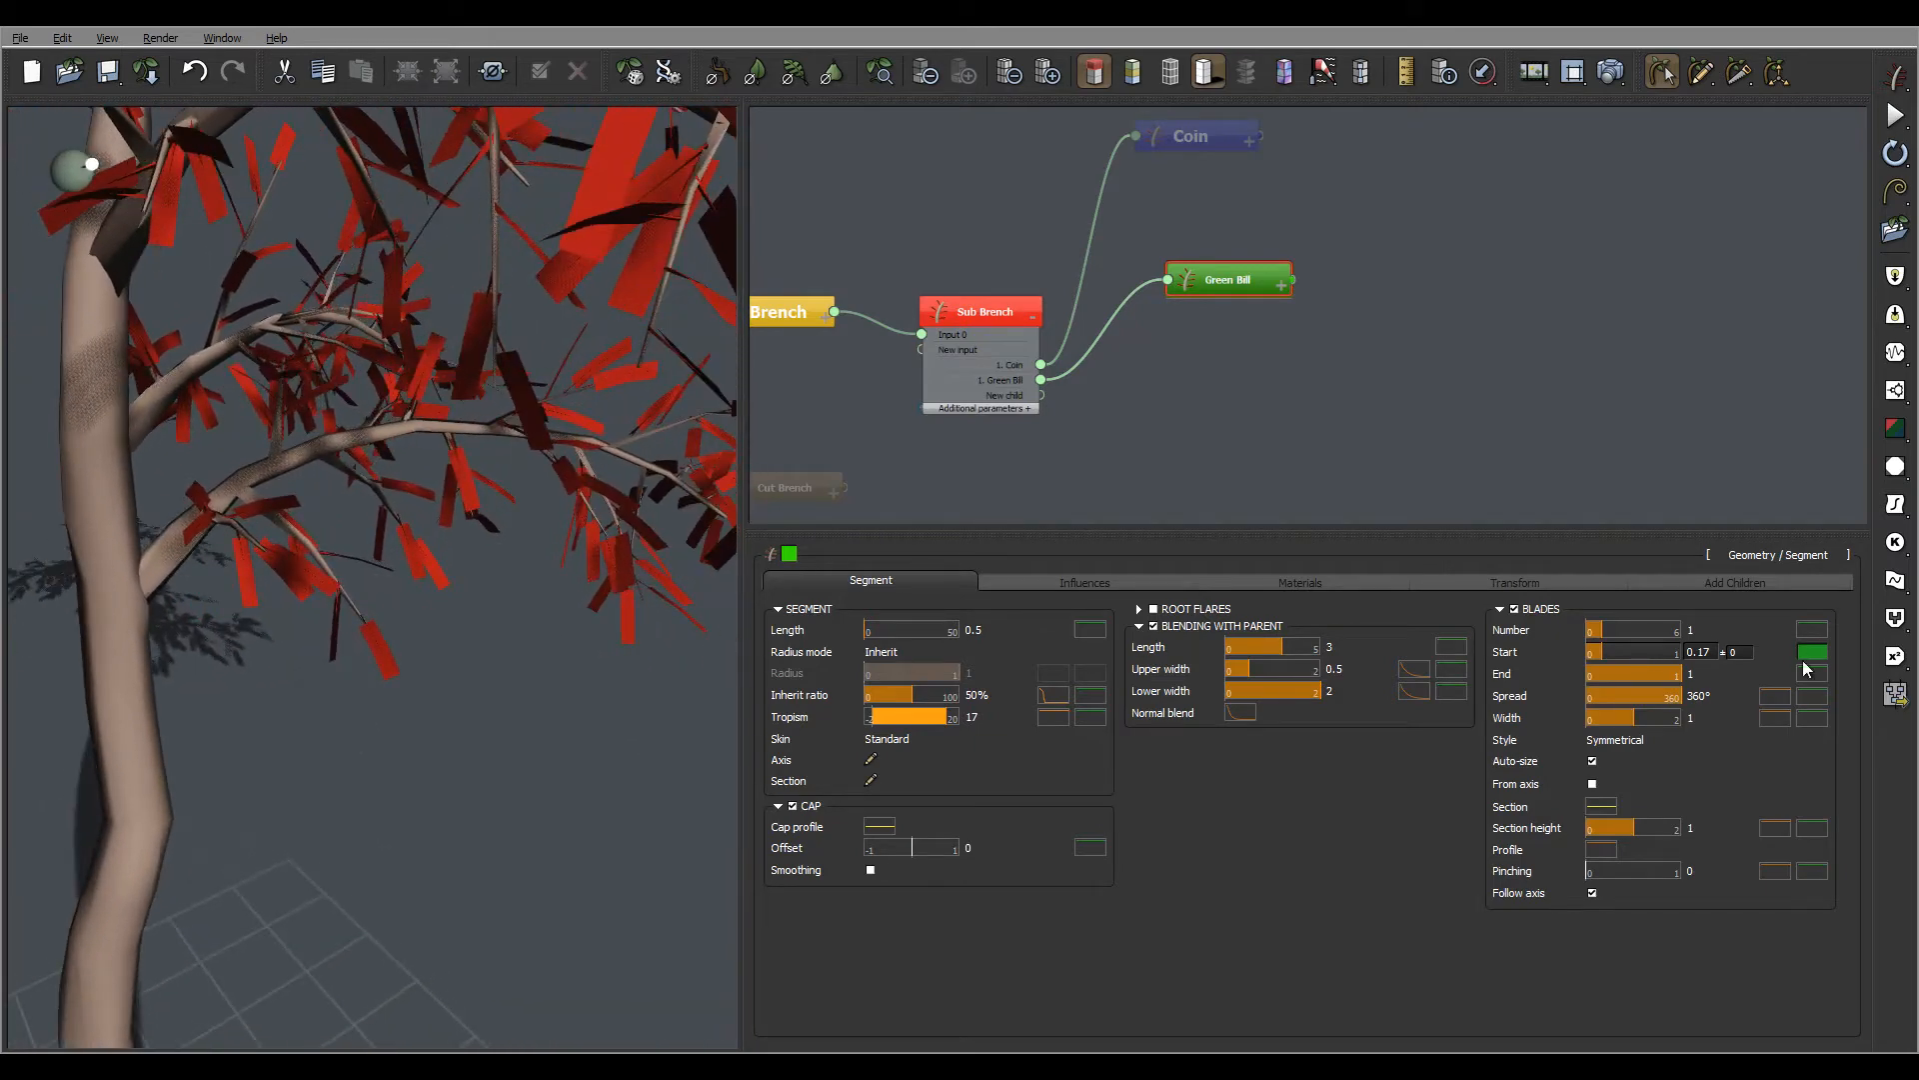
left_click_drag(1669, 717, 1715, 717)
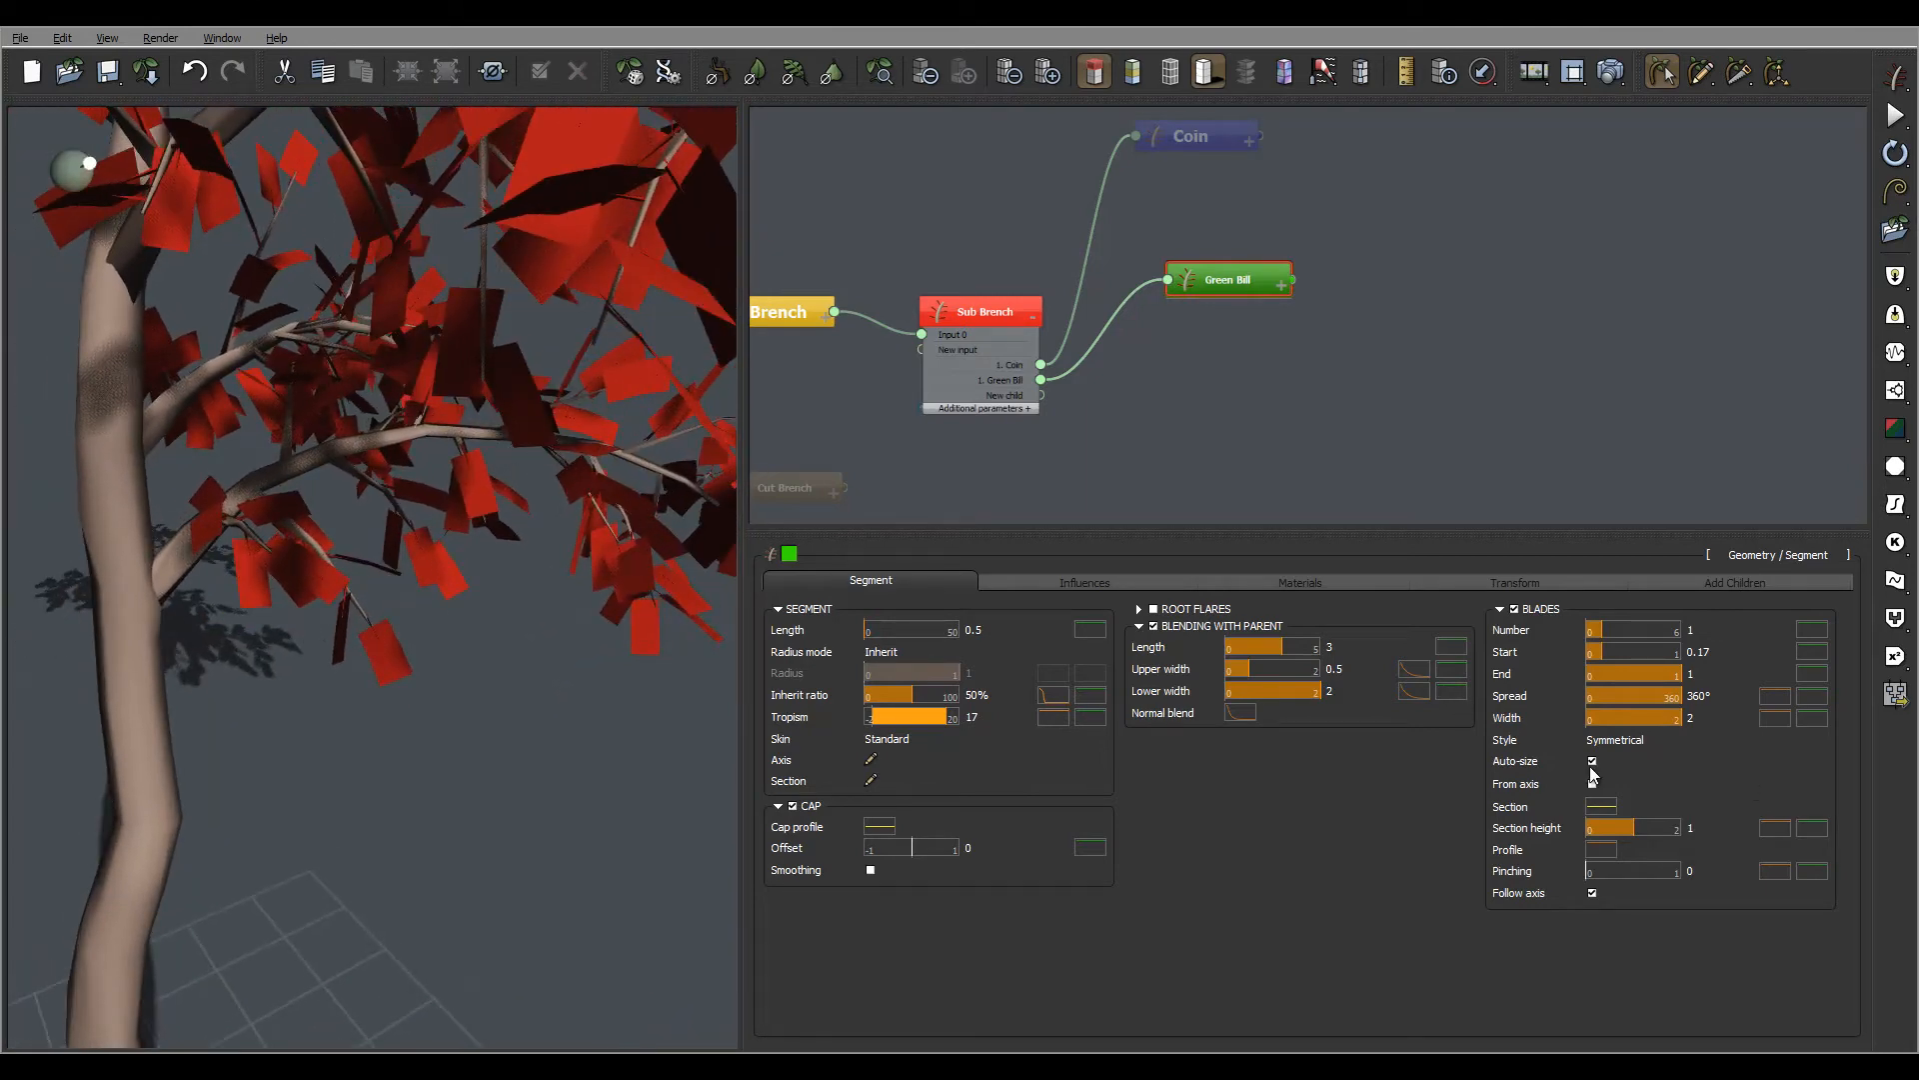
Step: Assign the Coin material to the Green Bill blades
left_click(1300, 580)
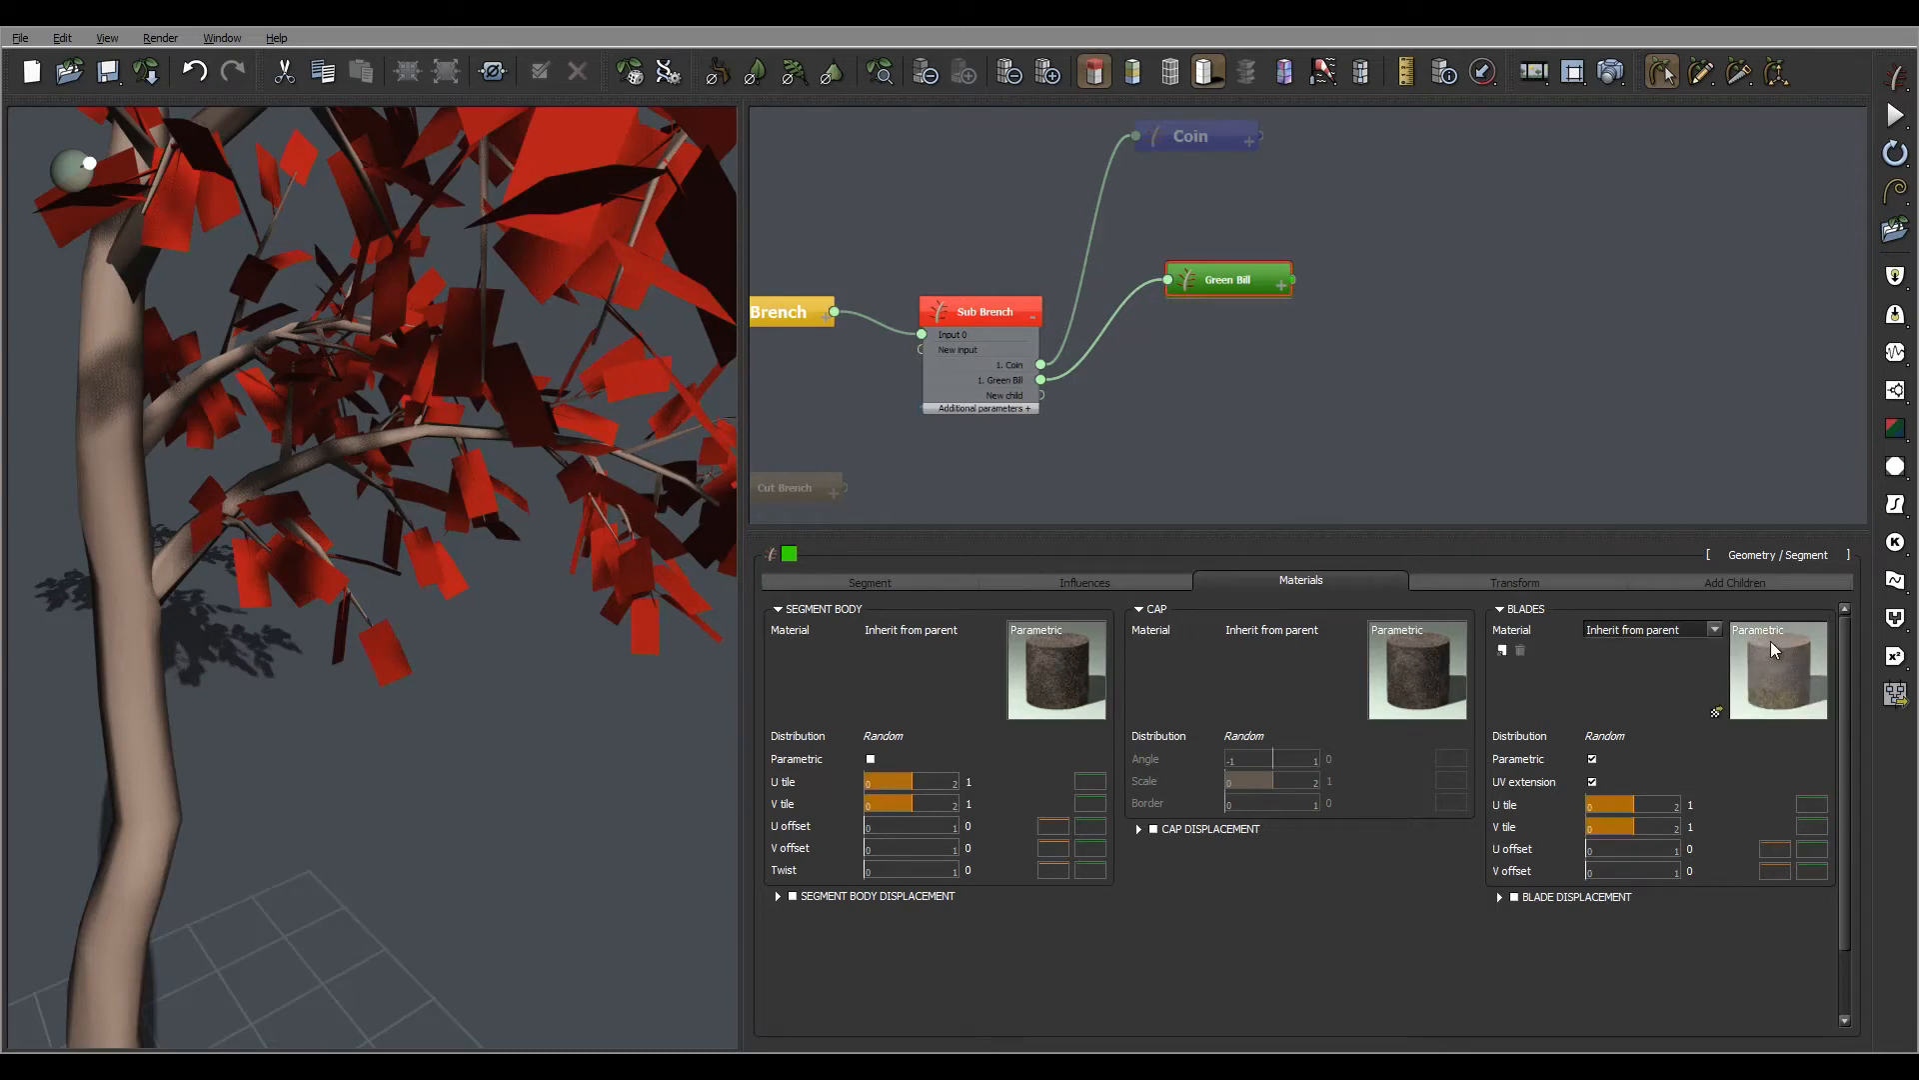
left_click(1714, 629)
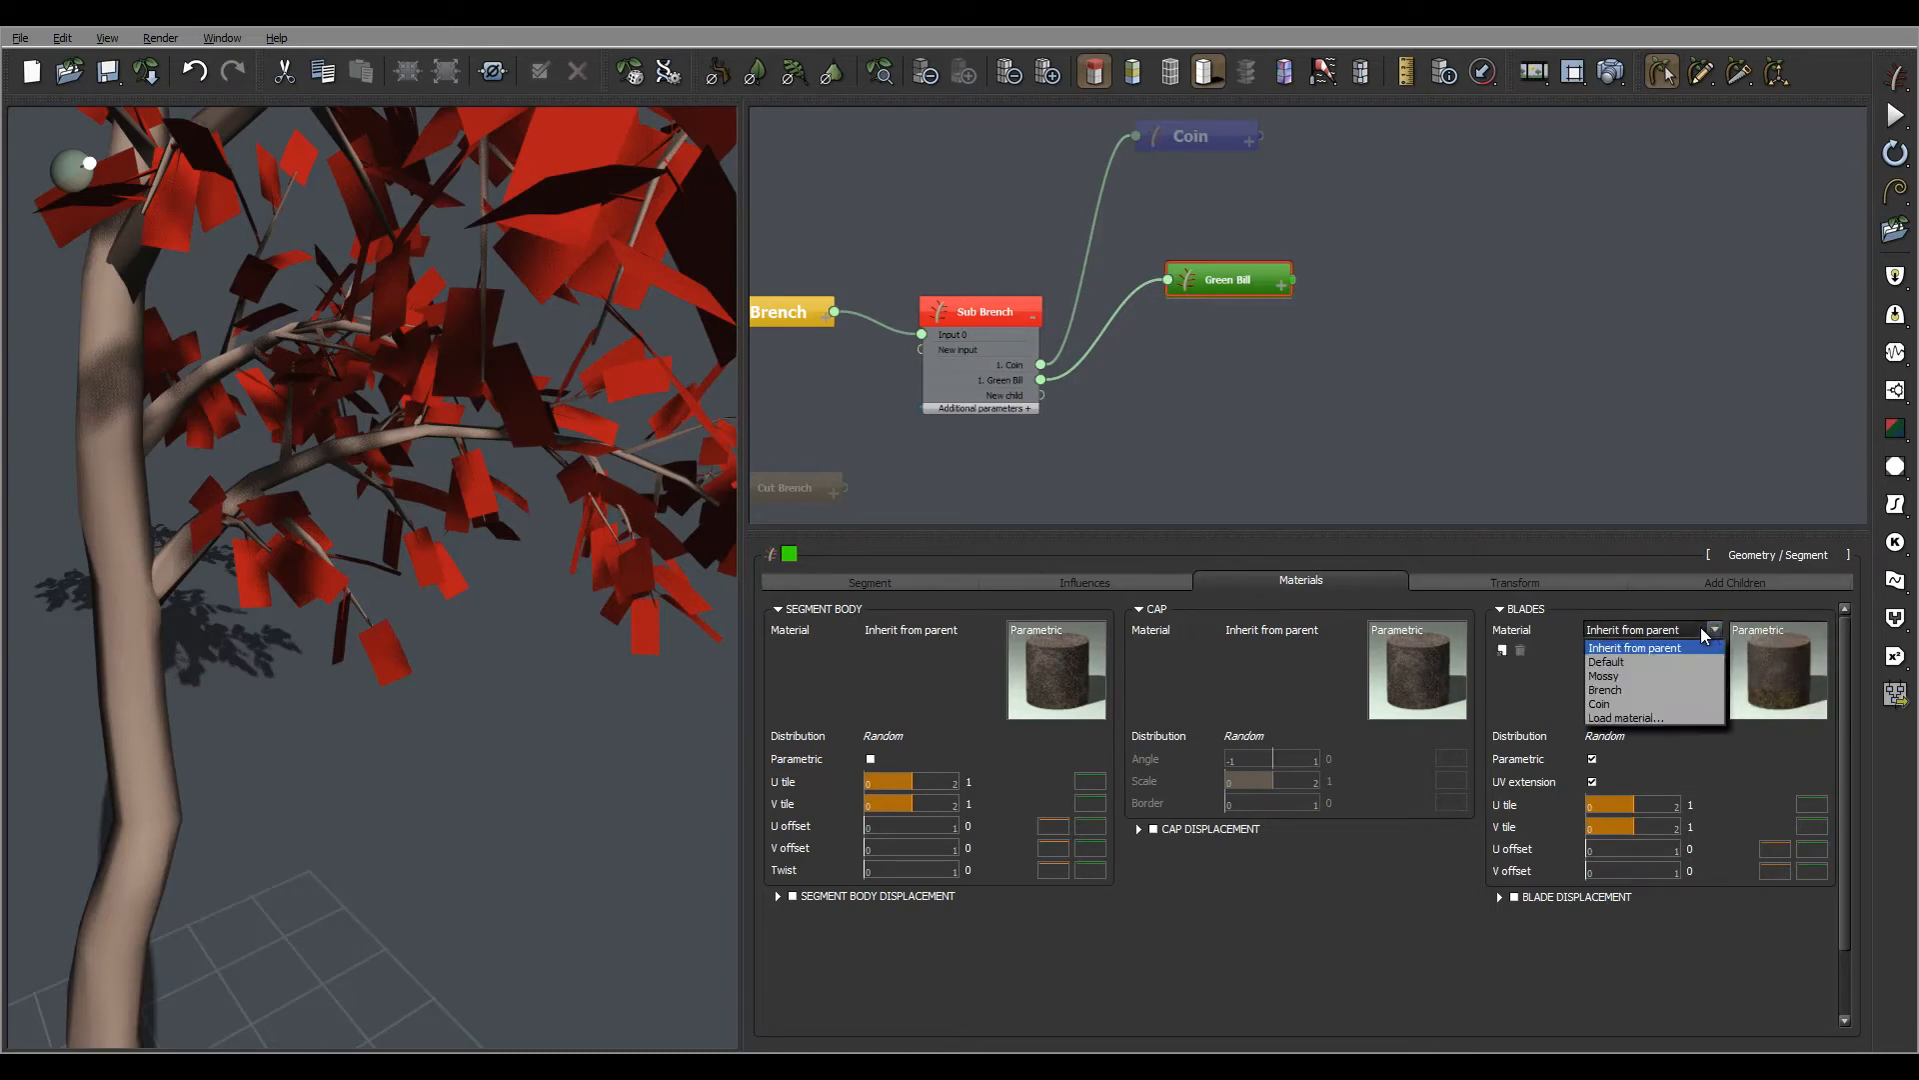
left_click(1604, 704)
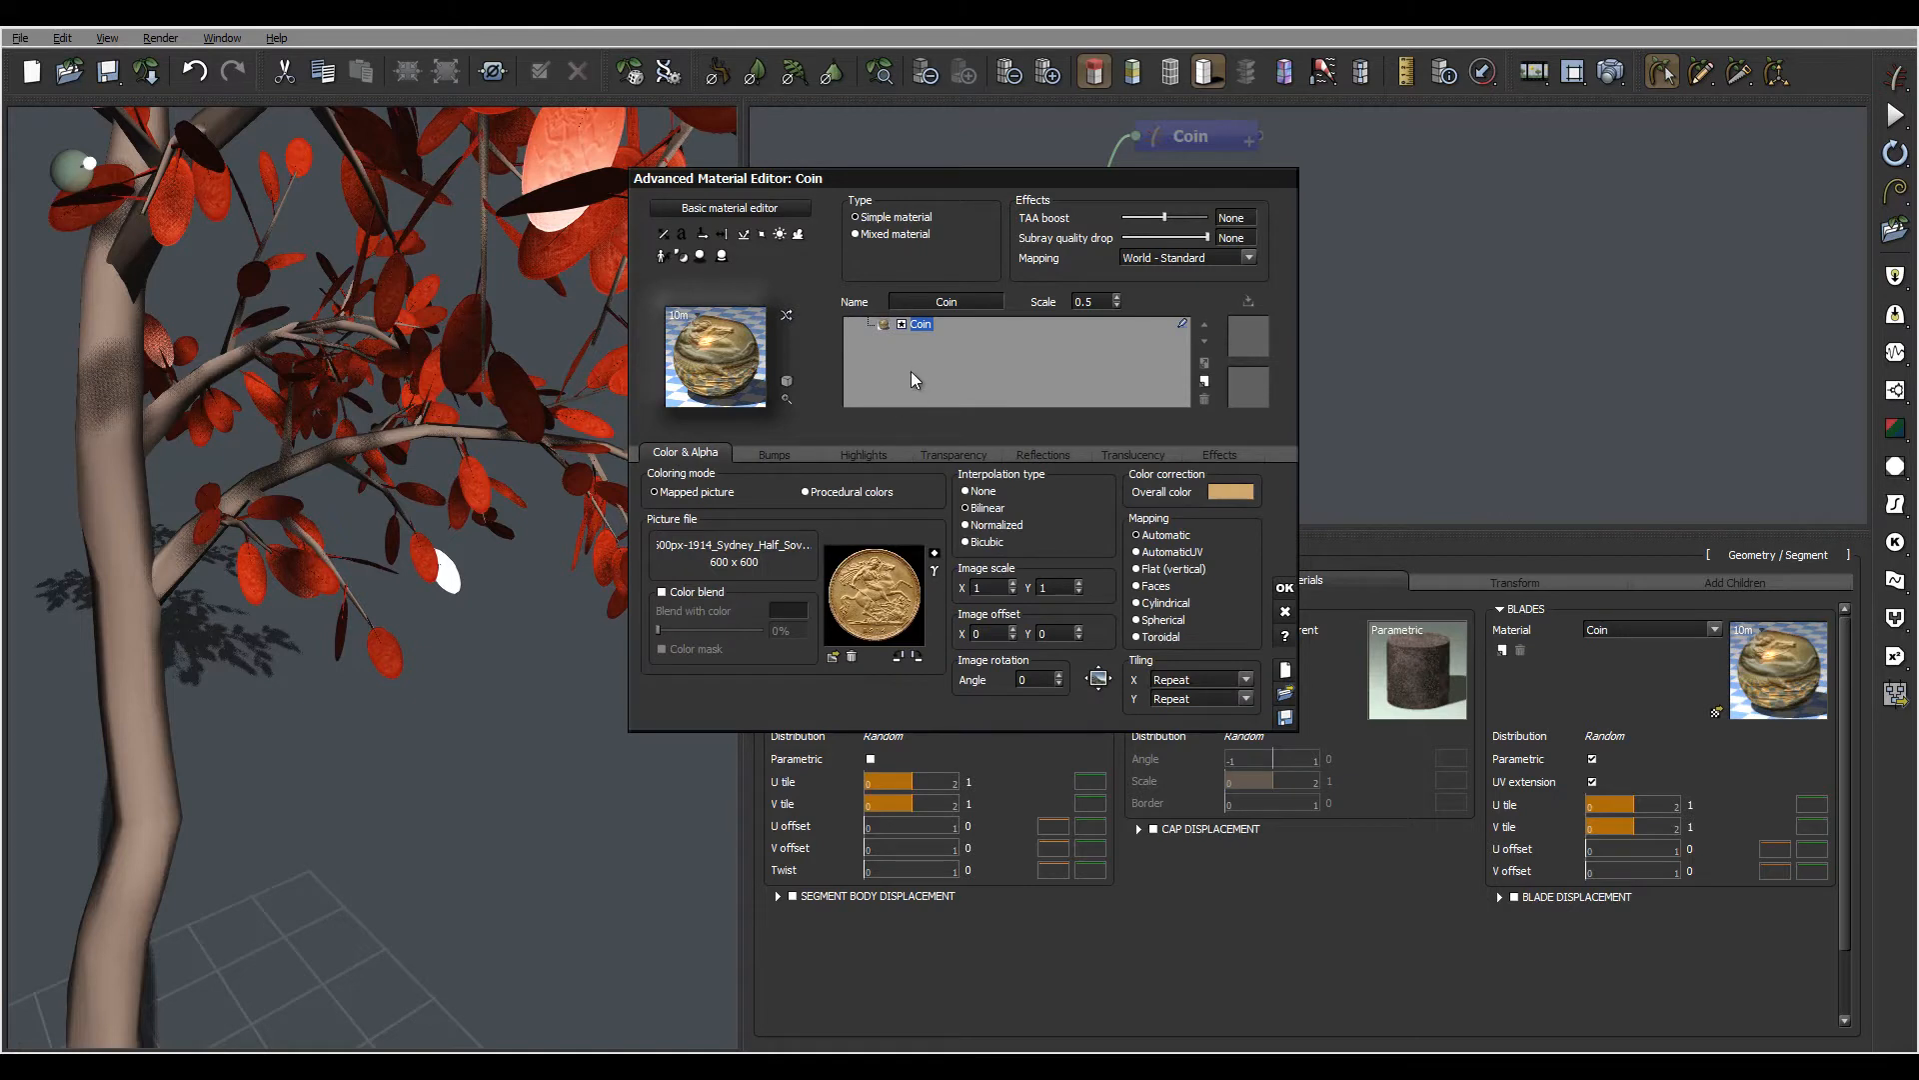
Step: Rename the blade material to GMoney and load m-green.jpg from the DTPF-TexturePack folder as its color picture
left_click(912, 302)
type("GMoney")
left_click(829, 658)
left_click(831, 659)
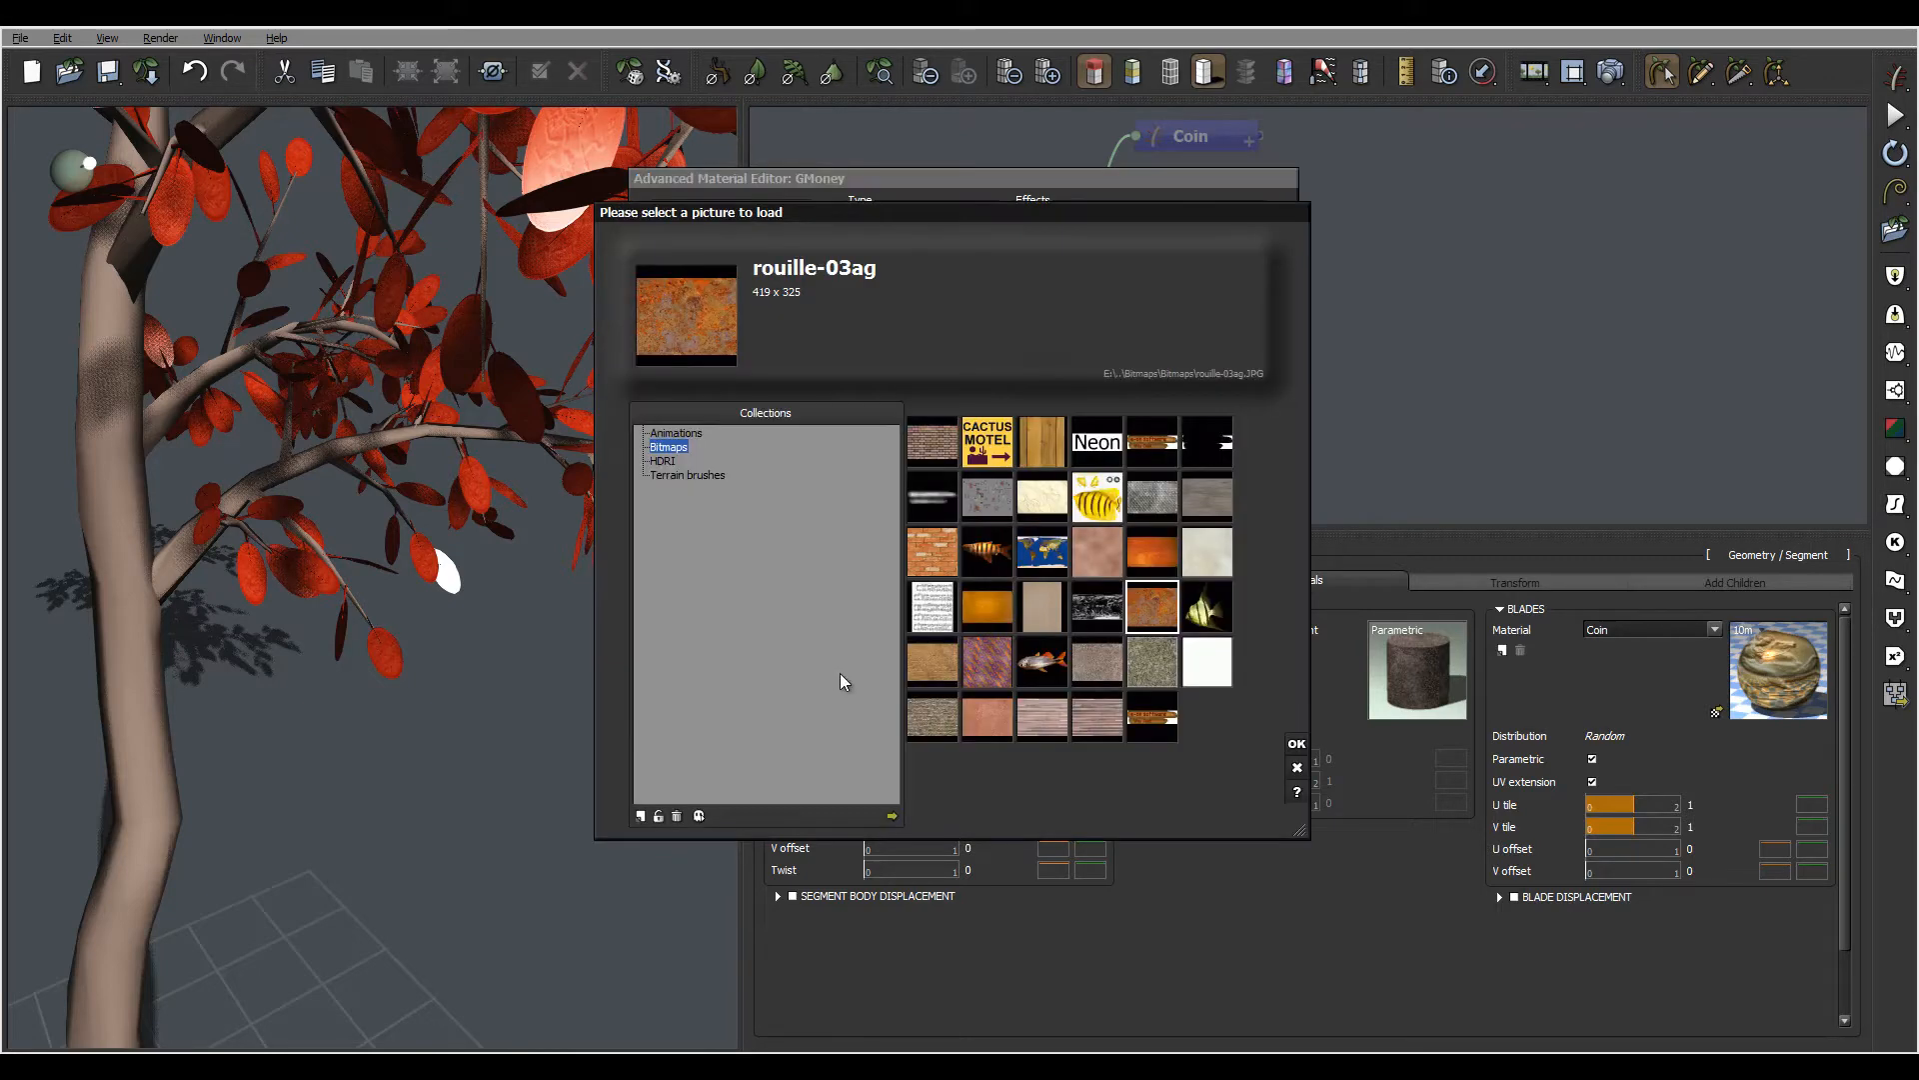
left_click(889, 813)
left_click_drag(1215, 290, 1214, 363)
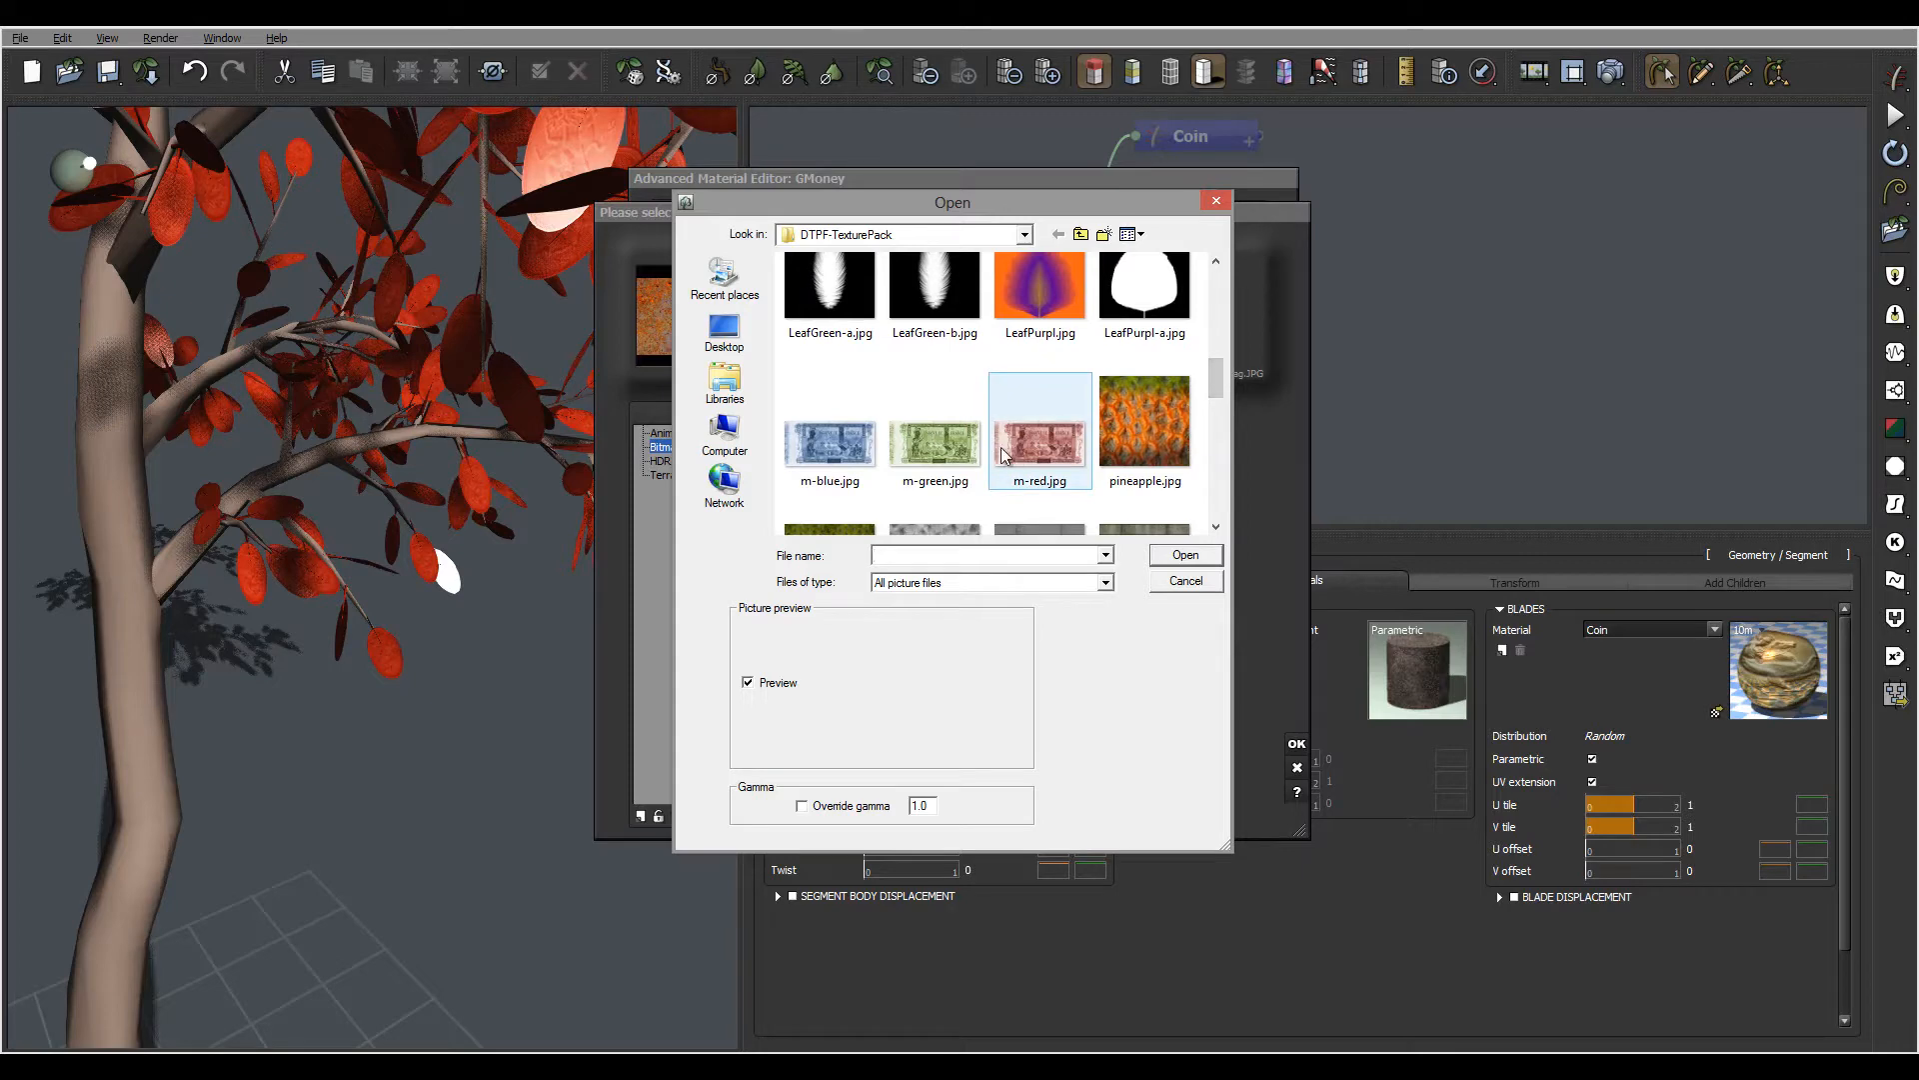
left_click(935, 429)
left_click(1200, 559)
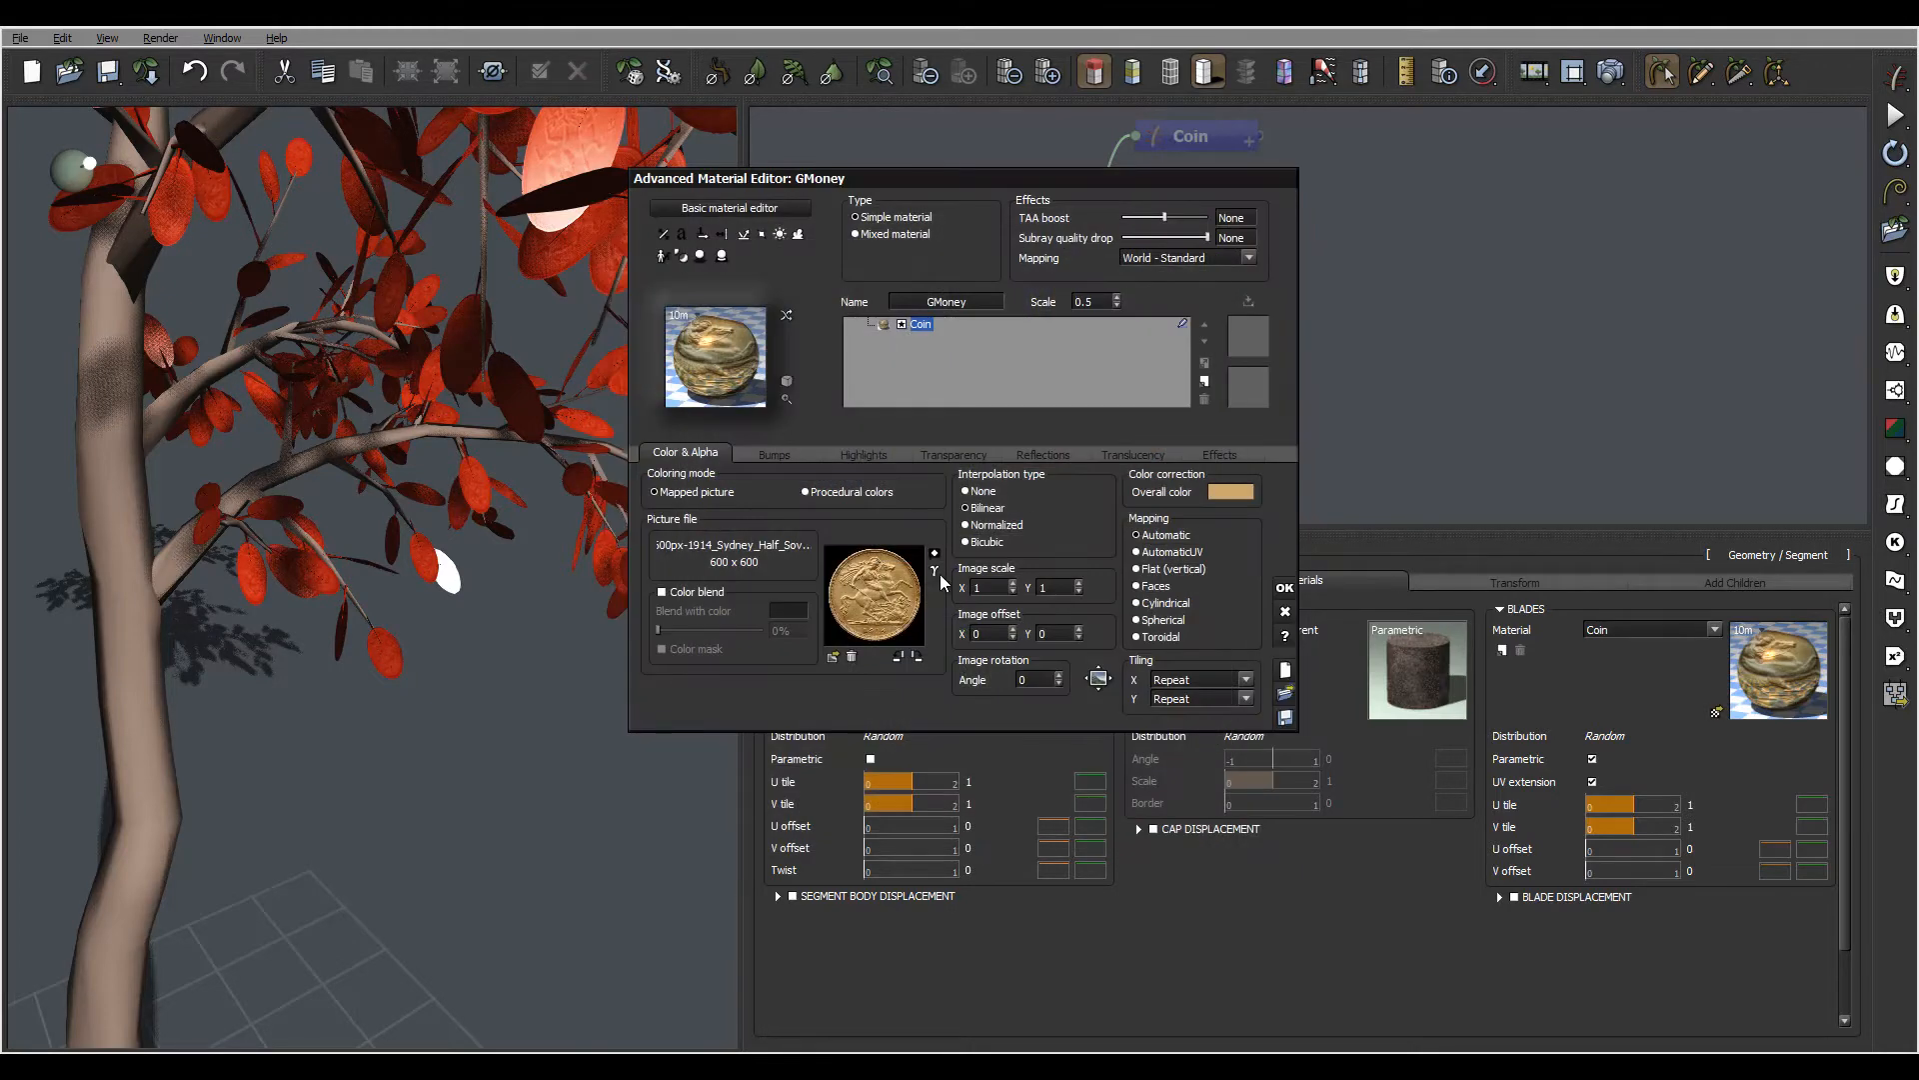
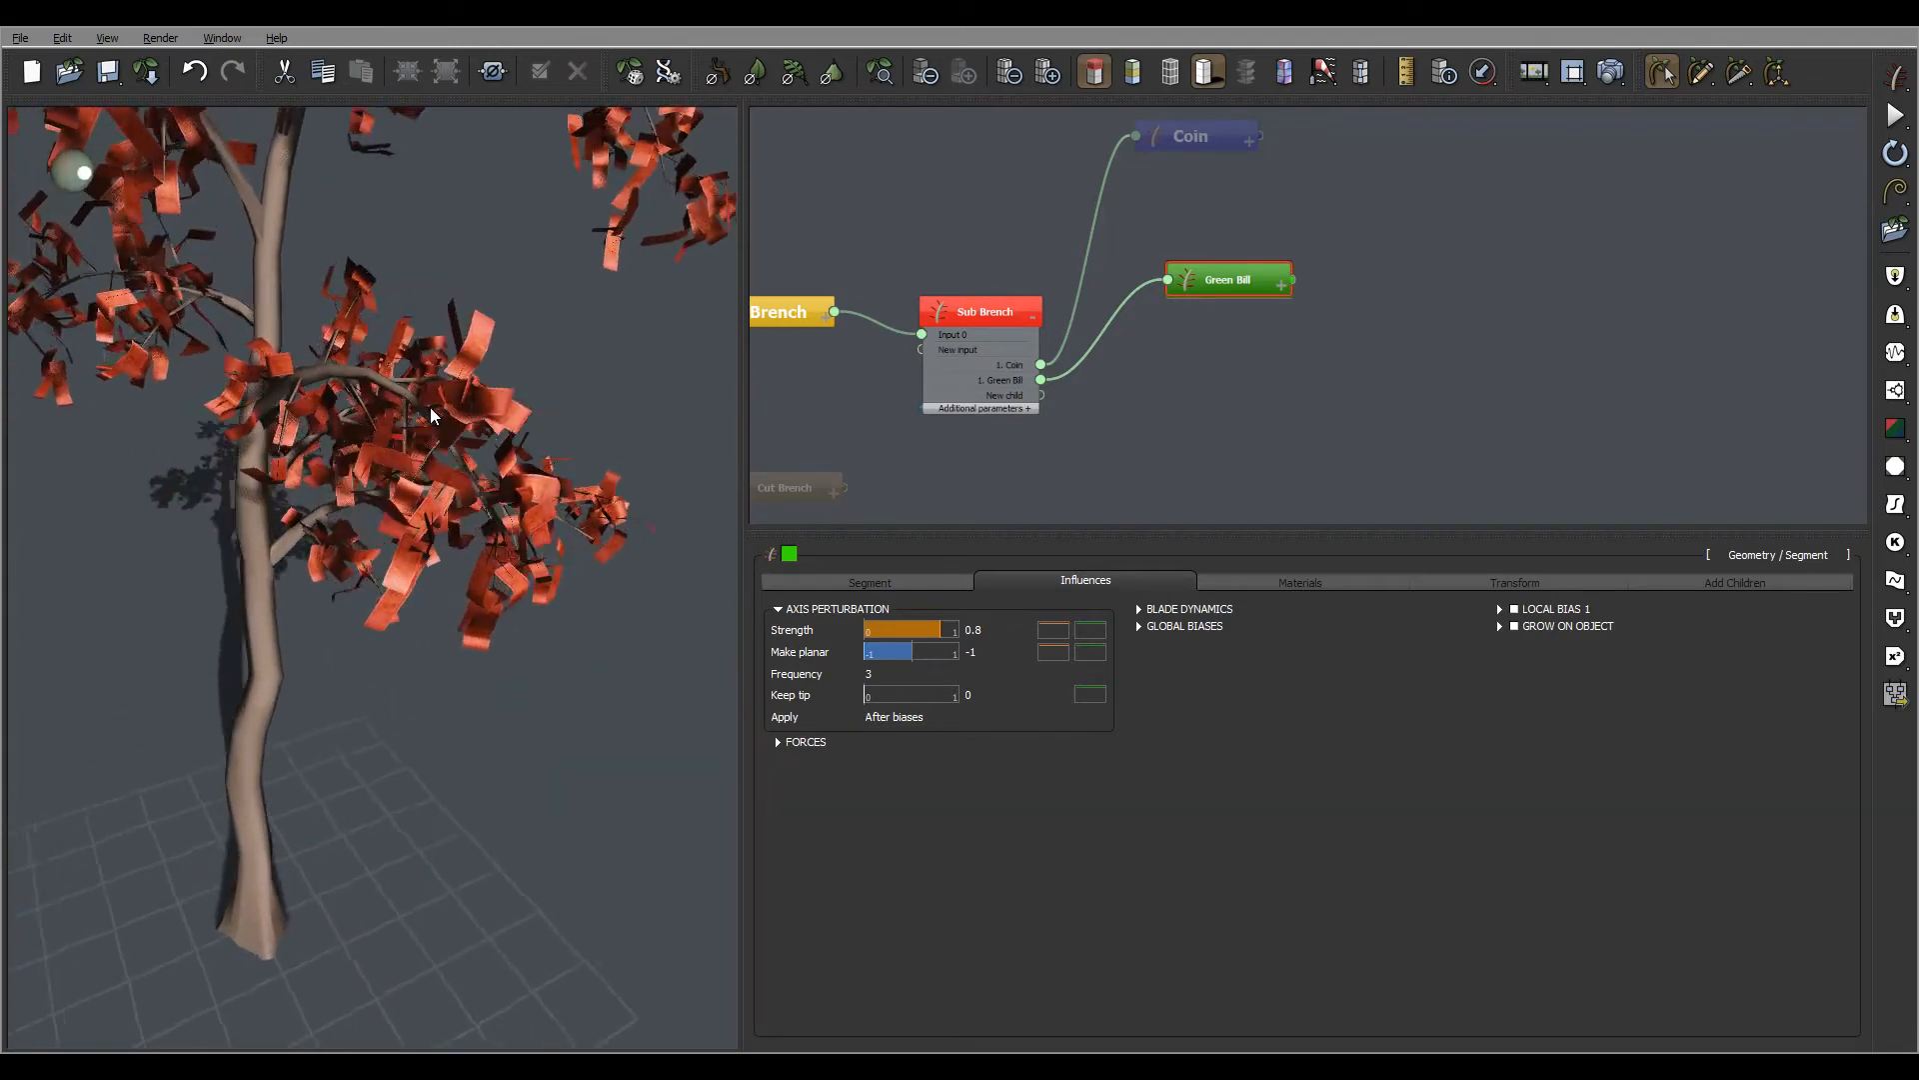
Step: Set the axis perturbation frequency of the Green Bill segment to 2
right_click_drag(428, 410, 286, 359)
scroll(394, 432, "up", 2)
left_click(869, 674)
type("2")
key("Return")
right_click_drag(425, 310, 285, 389)
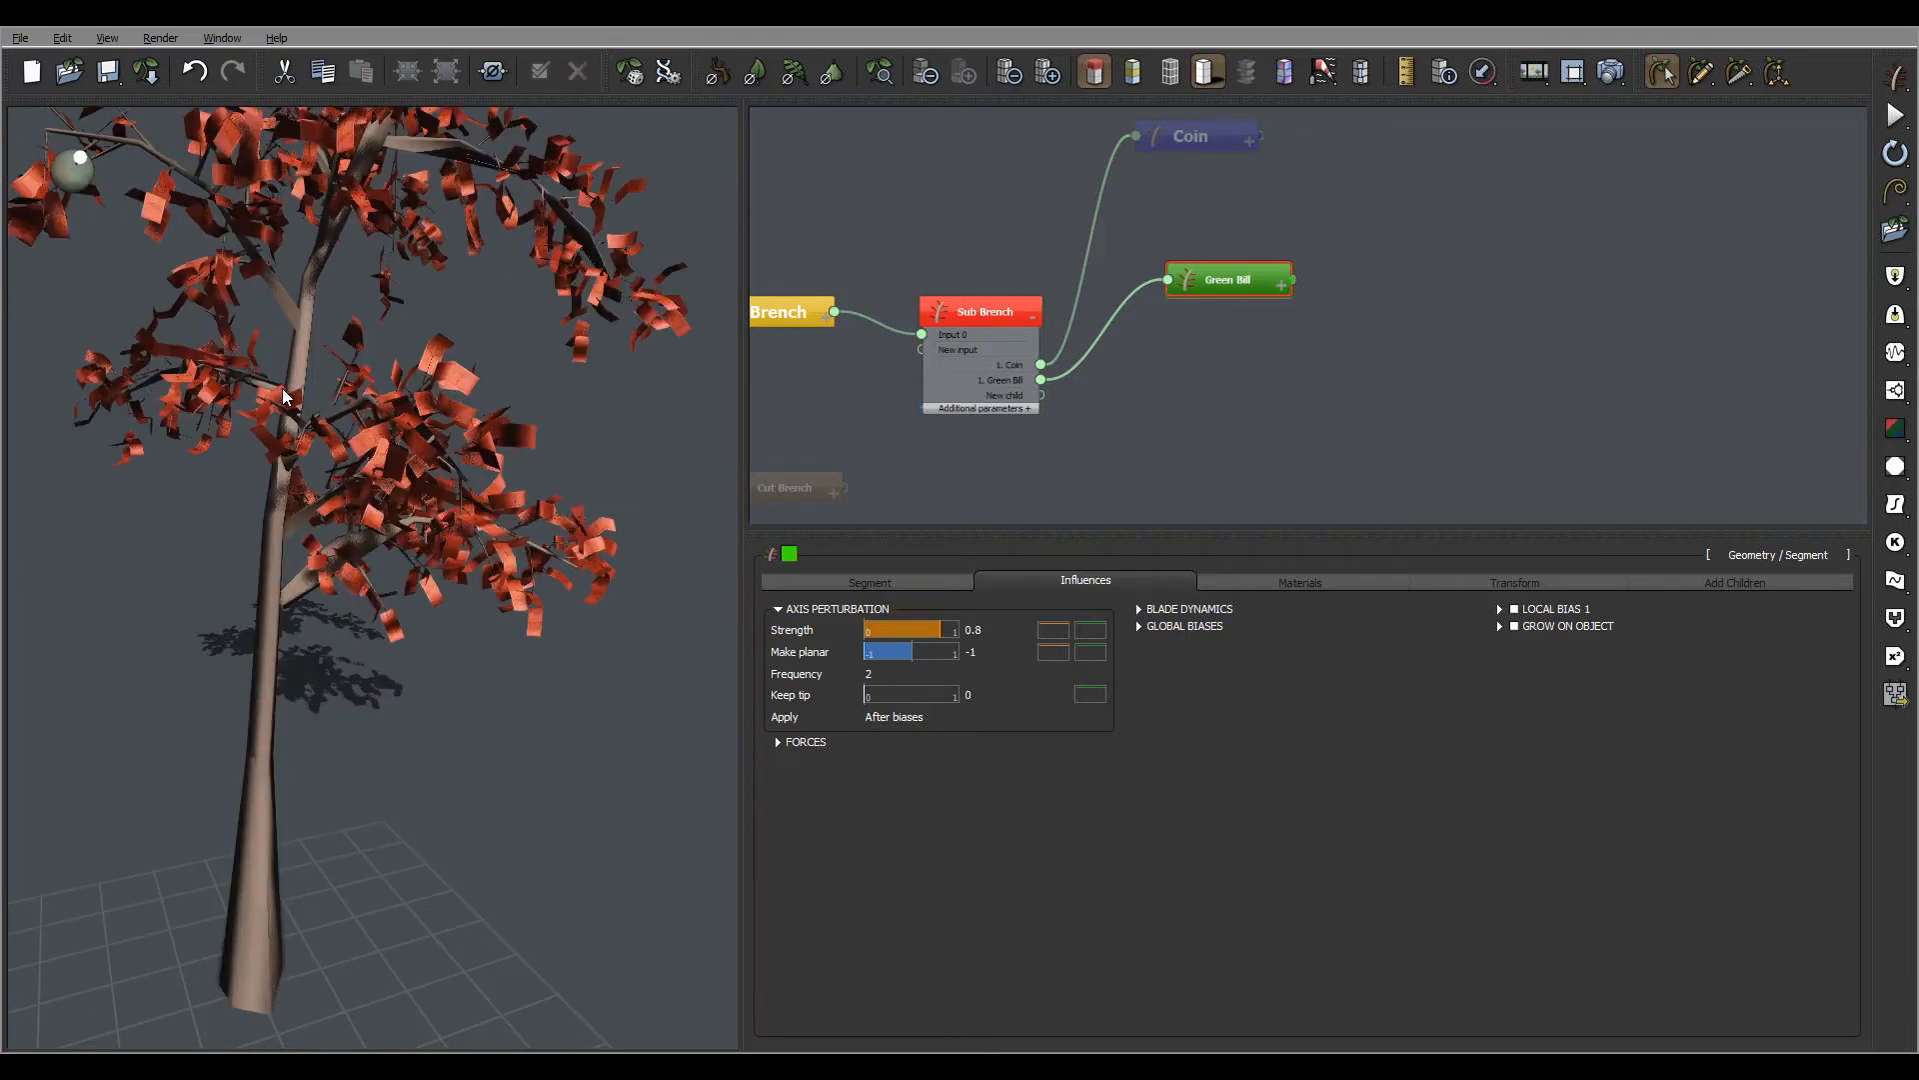
Step: Examine the curled bills up close on the branches and across the whole tree
left_click(858, 584)
right_click_drag(560, 470, 516, 345)
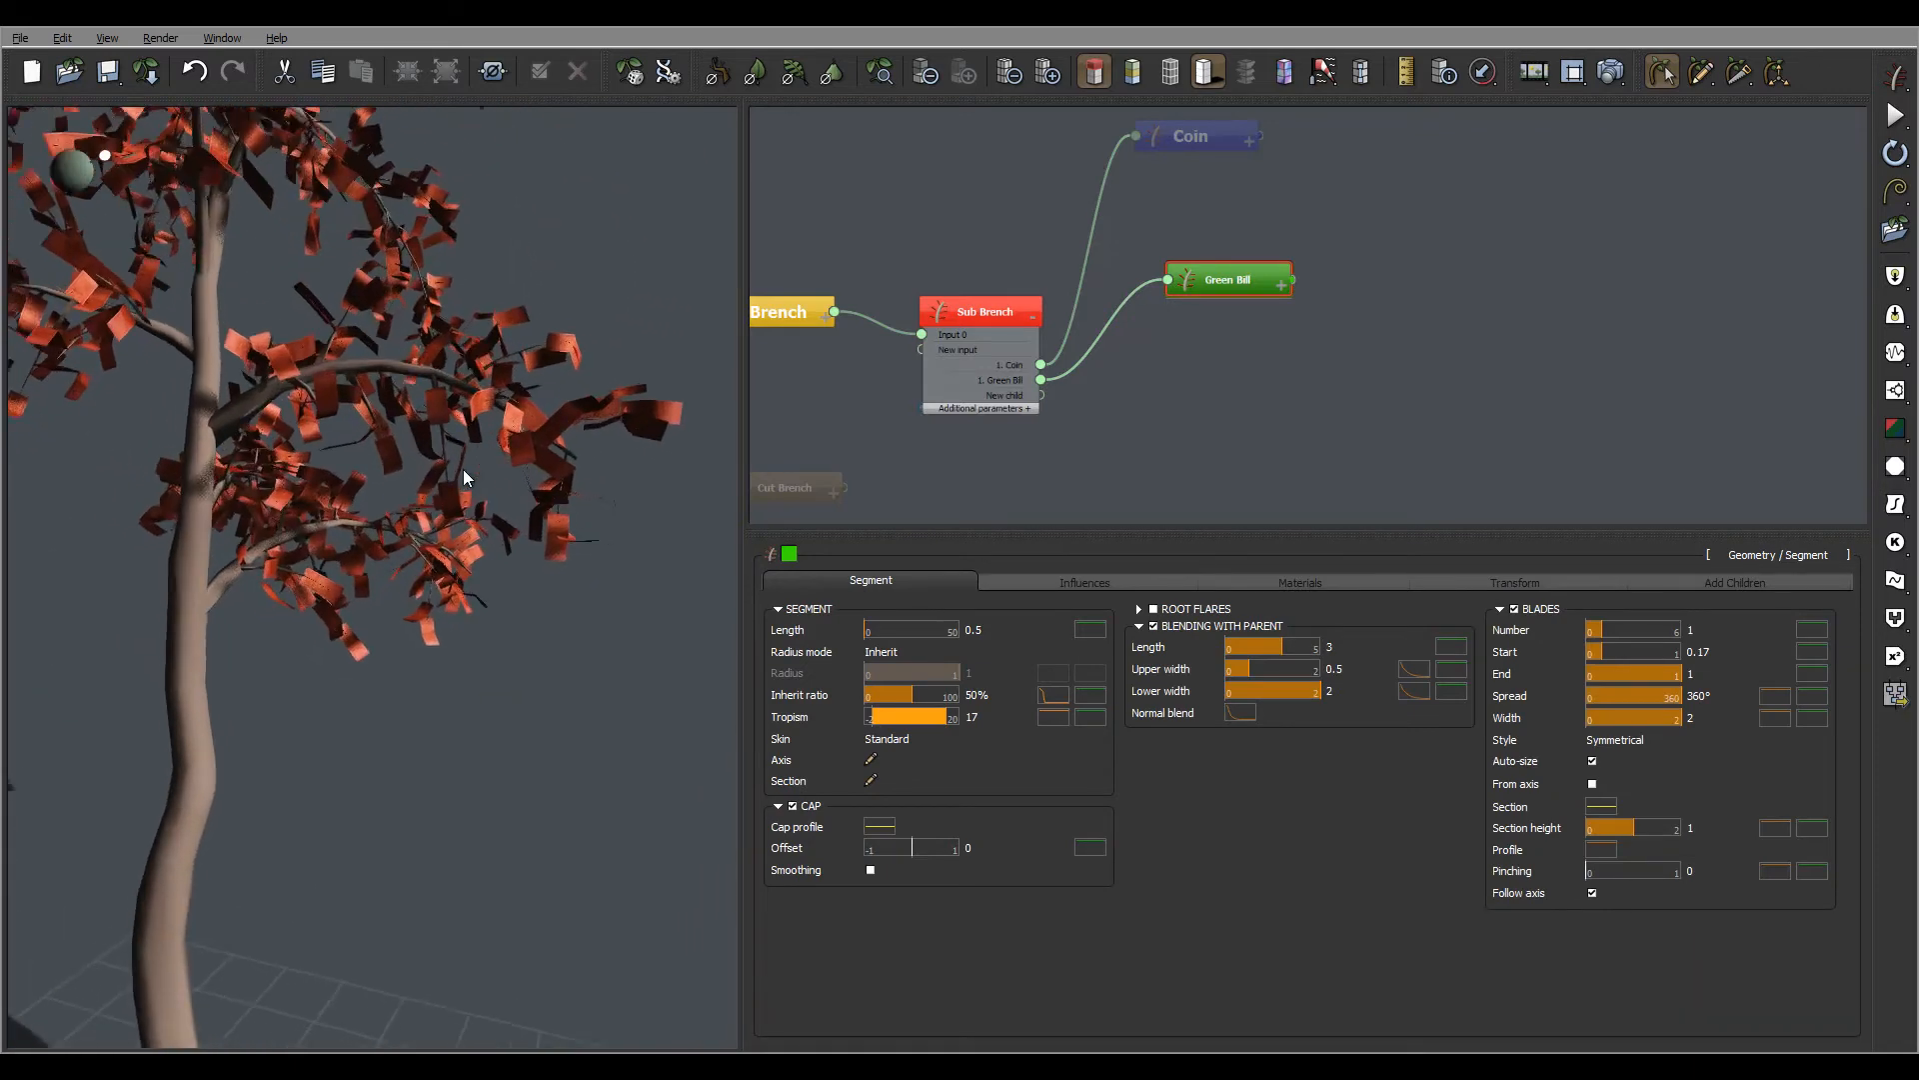
scroll(463, 470, "up", 5)
right_click_drag(428, 464, 312, 372)
scroll(423, 538, "up", 3)
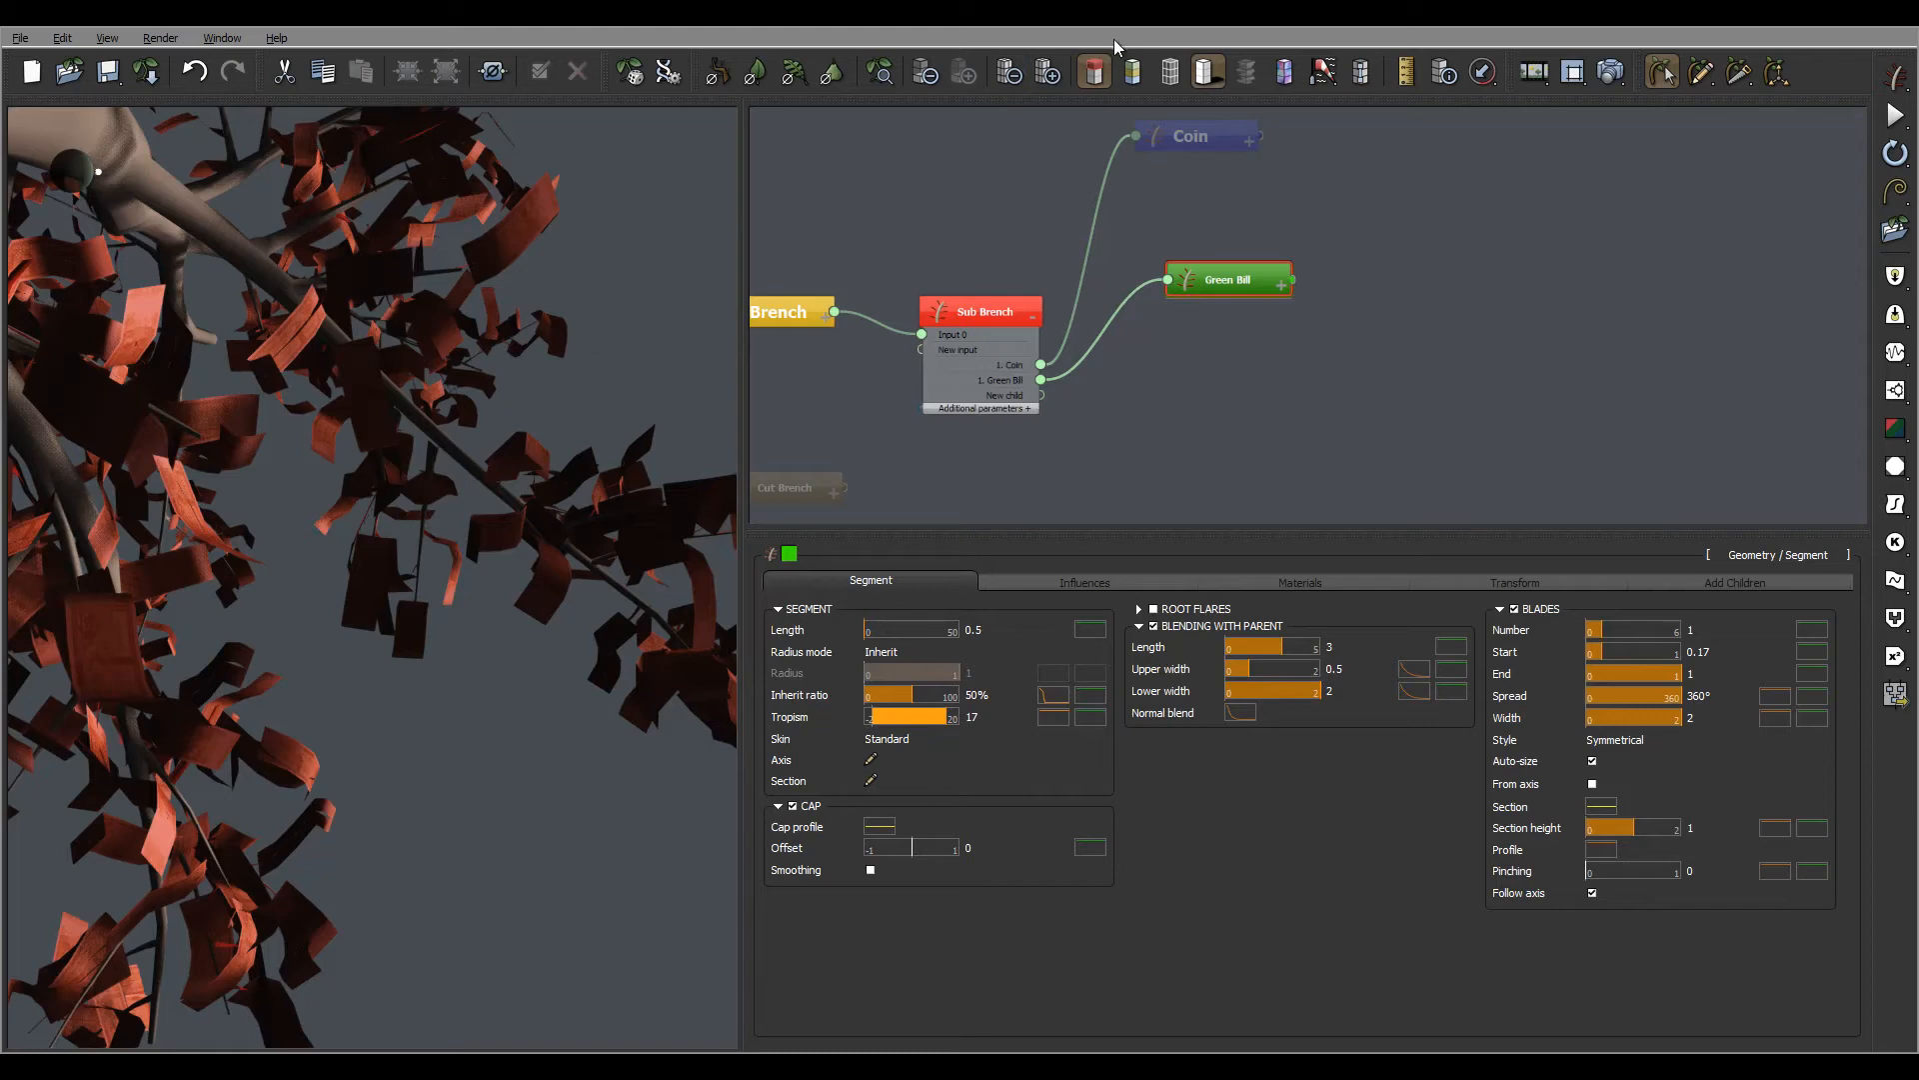
right_click_drag(447, 362, 391, 460)
scroll(391, 460, "down", 4)
scroll(390, 459, "down", 6)
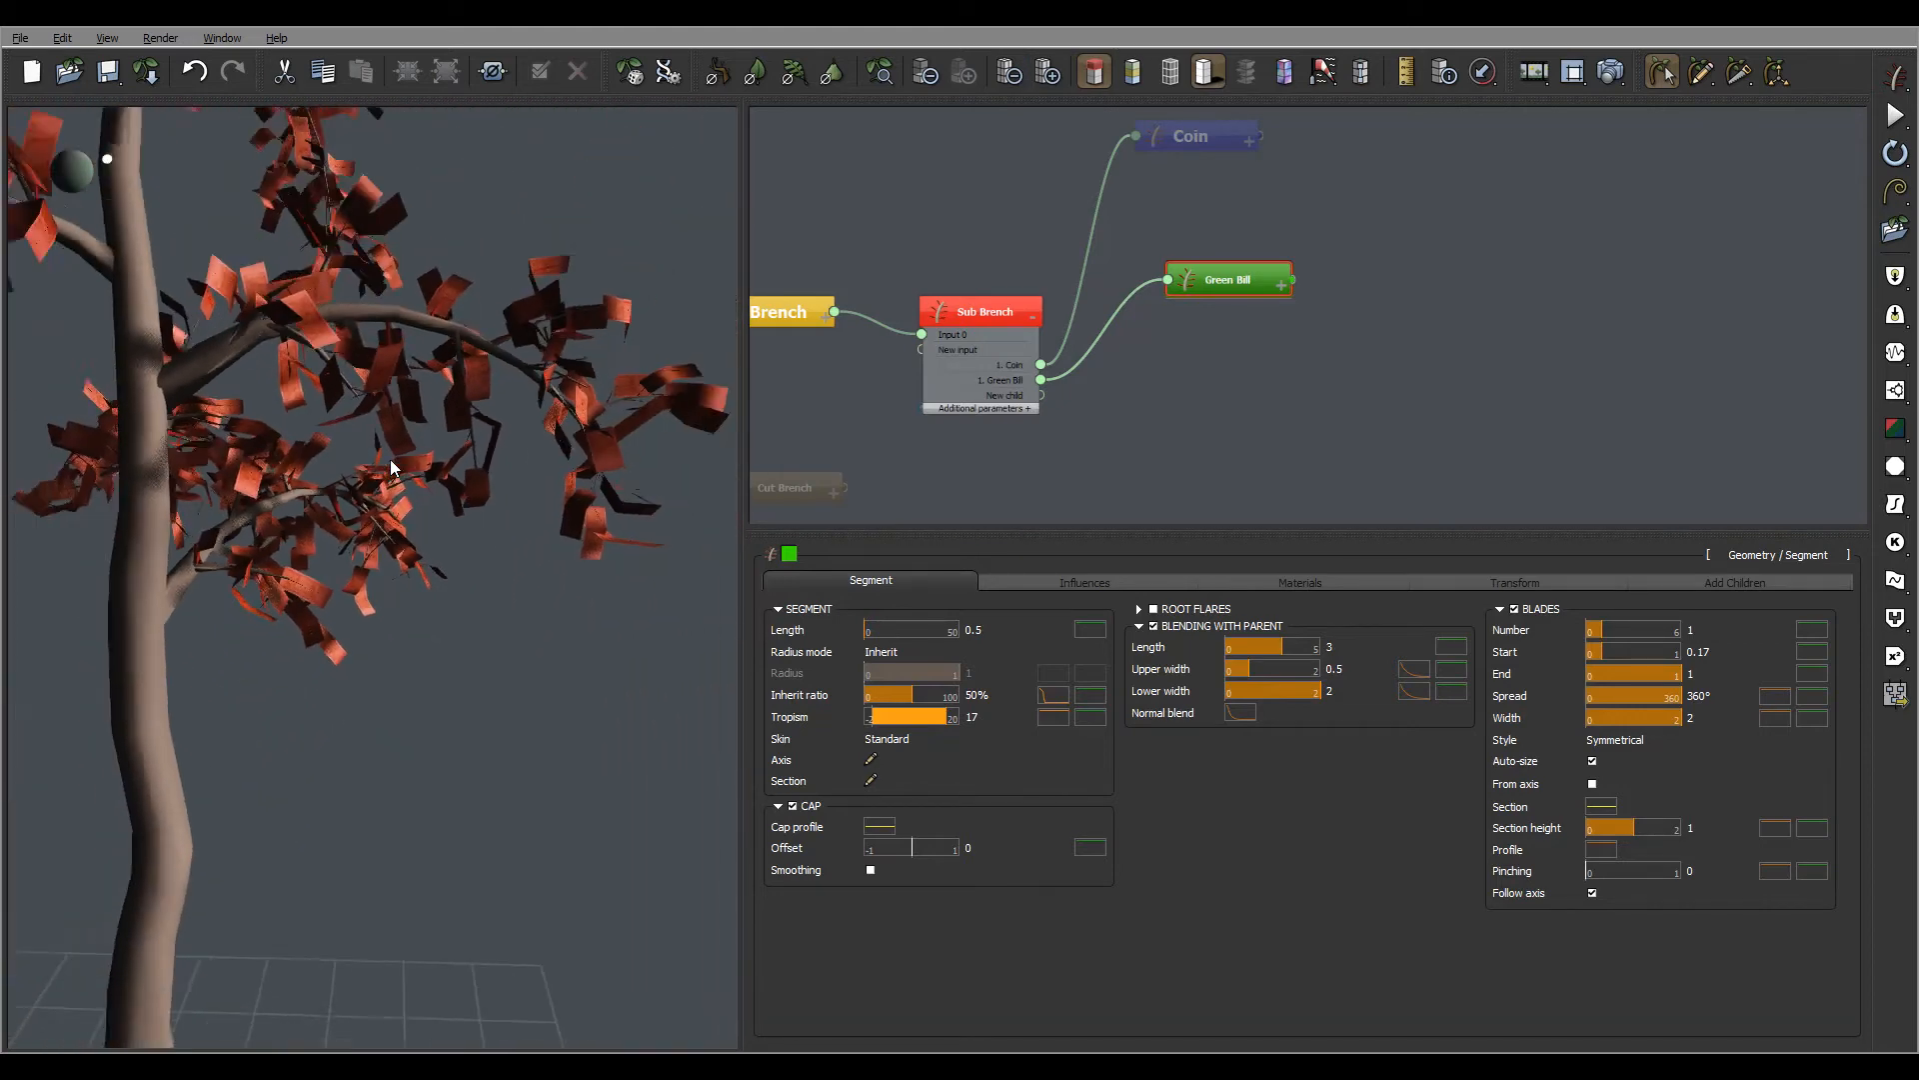
right_click_drag(420, 286, 442, 224)
scroll(452, 232, "down", 5)
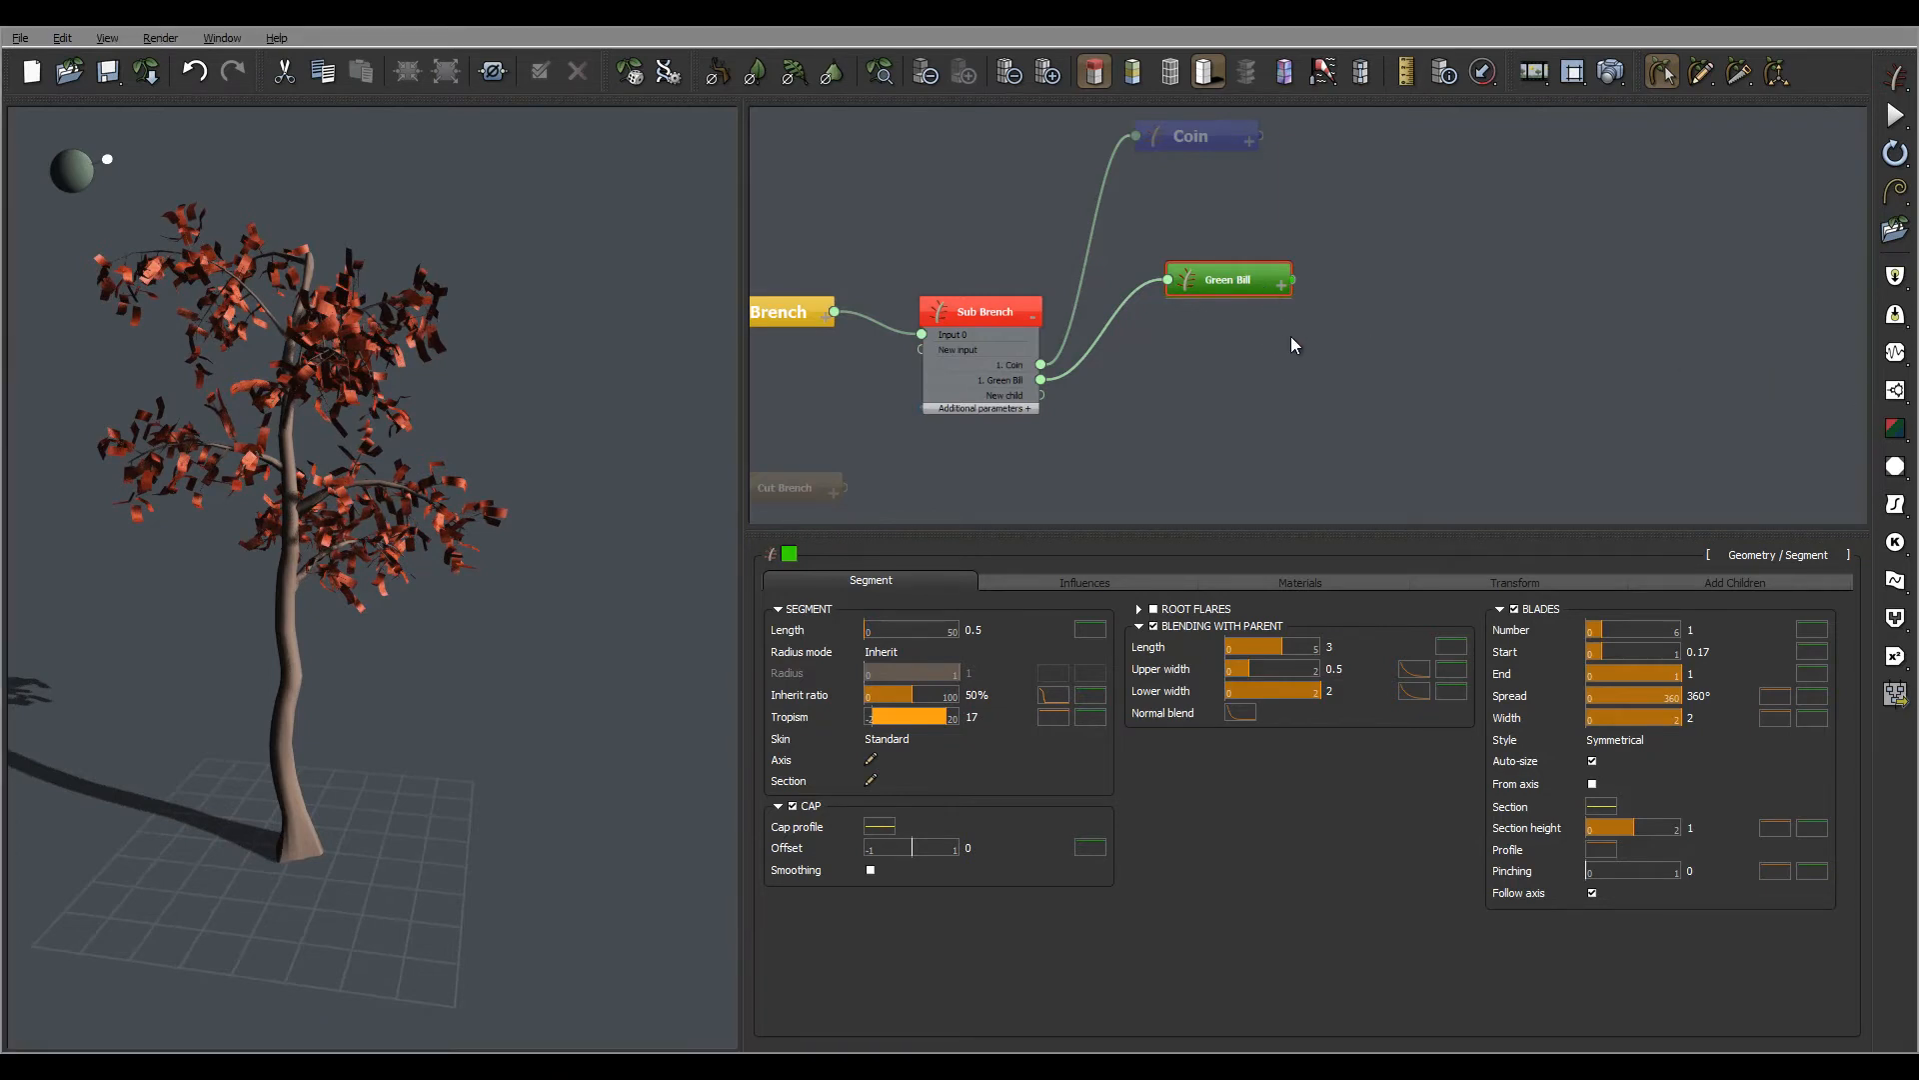
Step: Paste two copies of the Green Bill node below the original and disconnect both from Sub Brench
right_click_drag(1293, 343, 1376, 312)
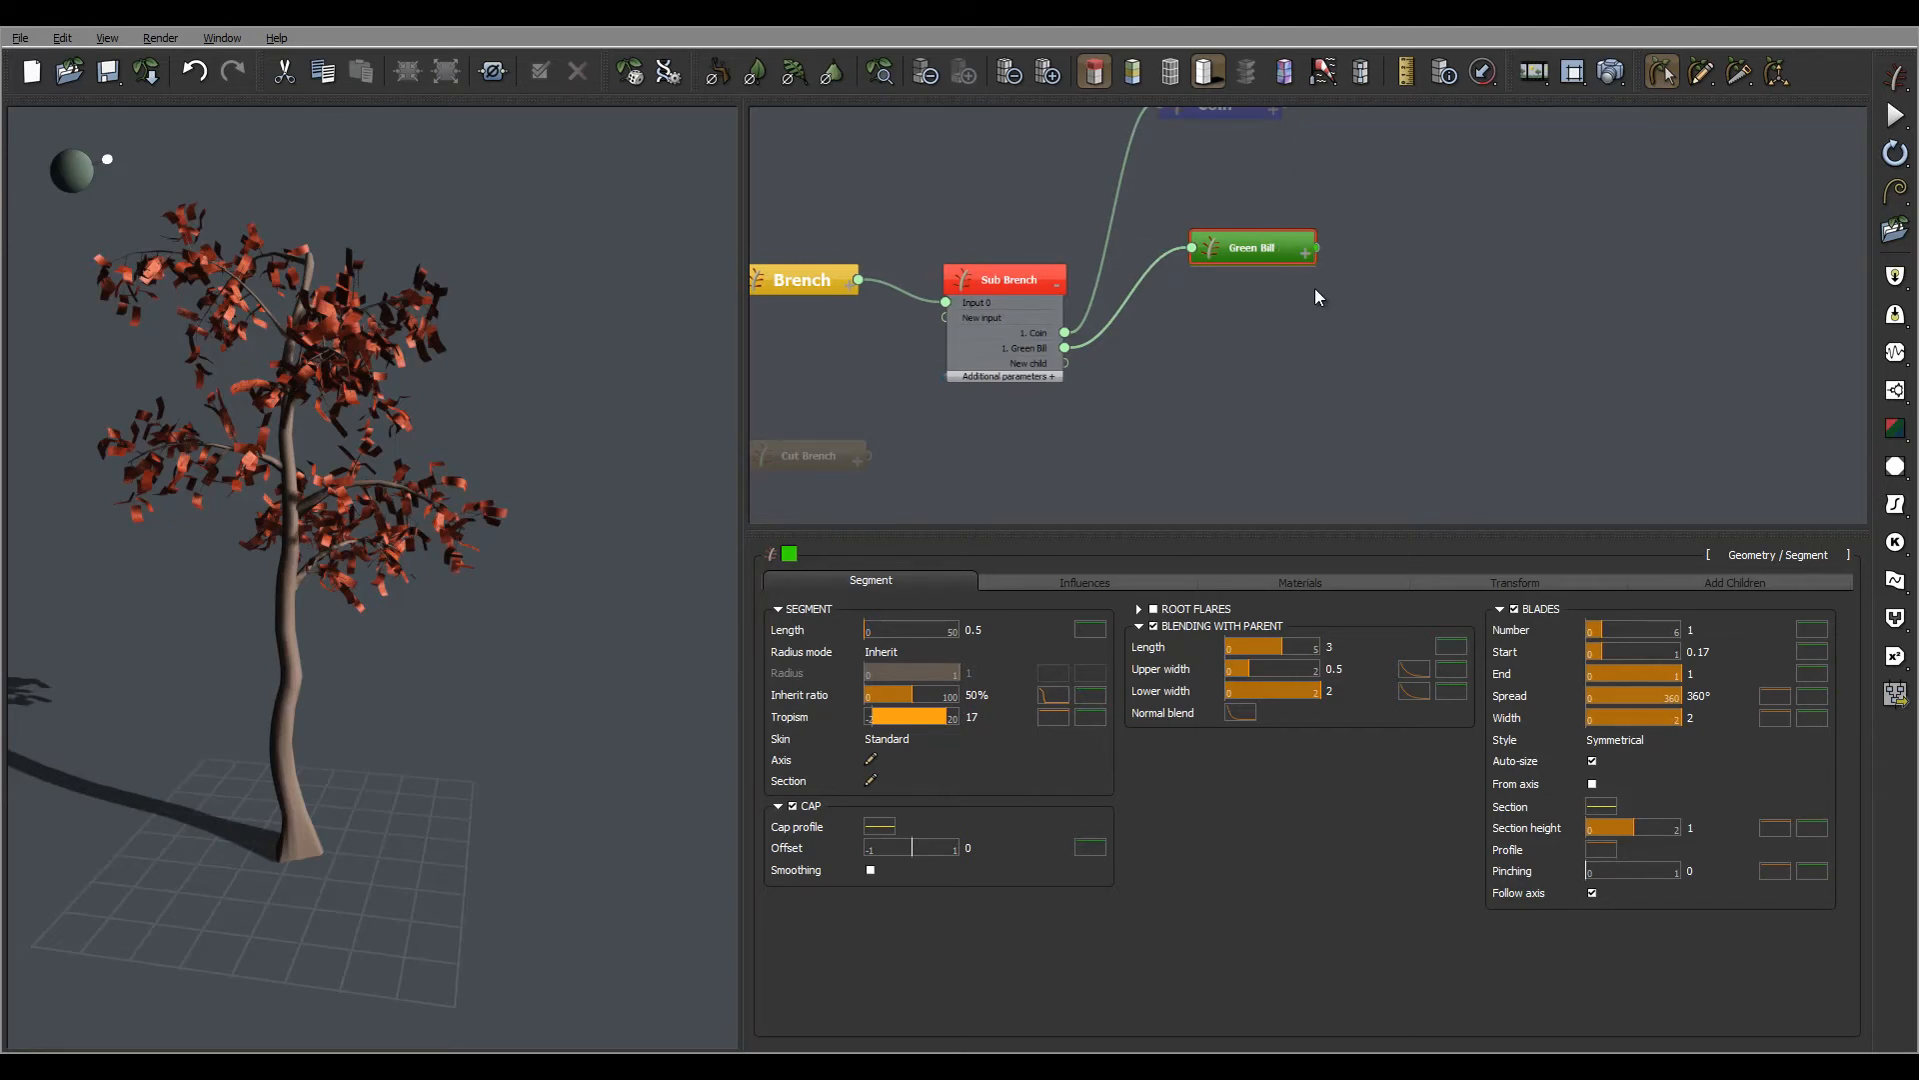
left_click(1281, 316)
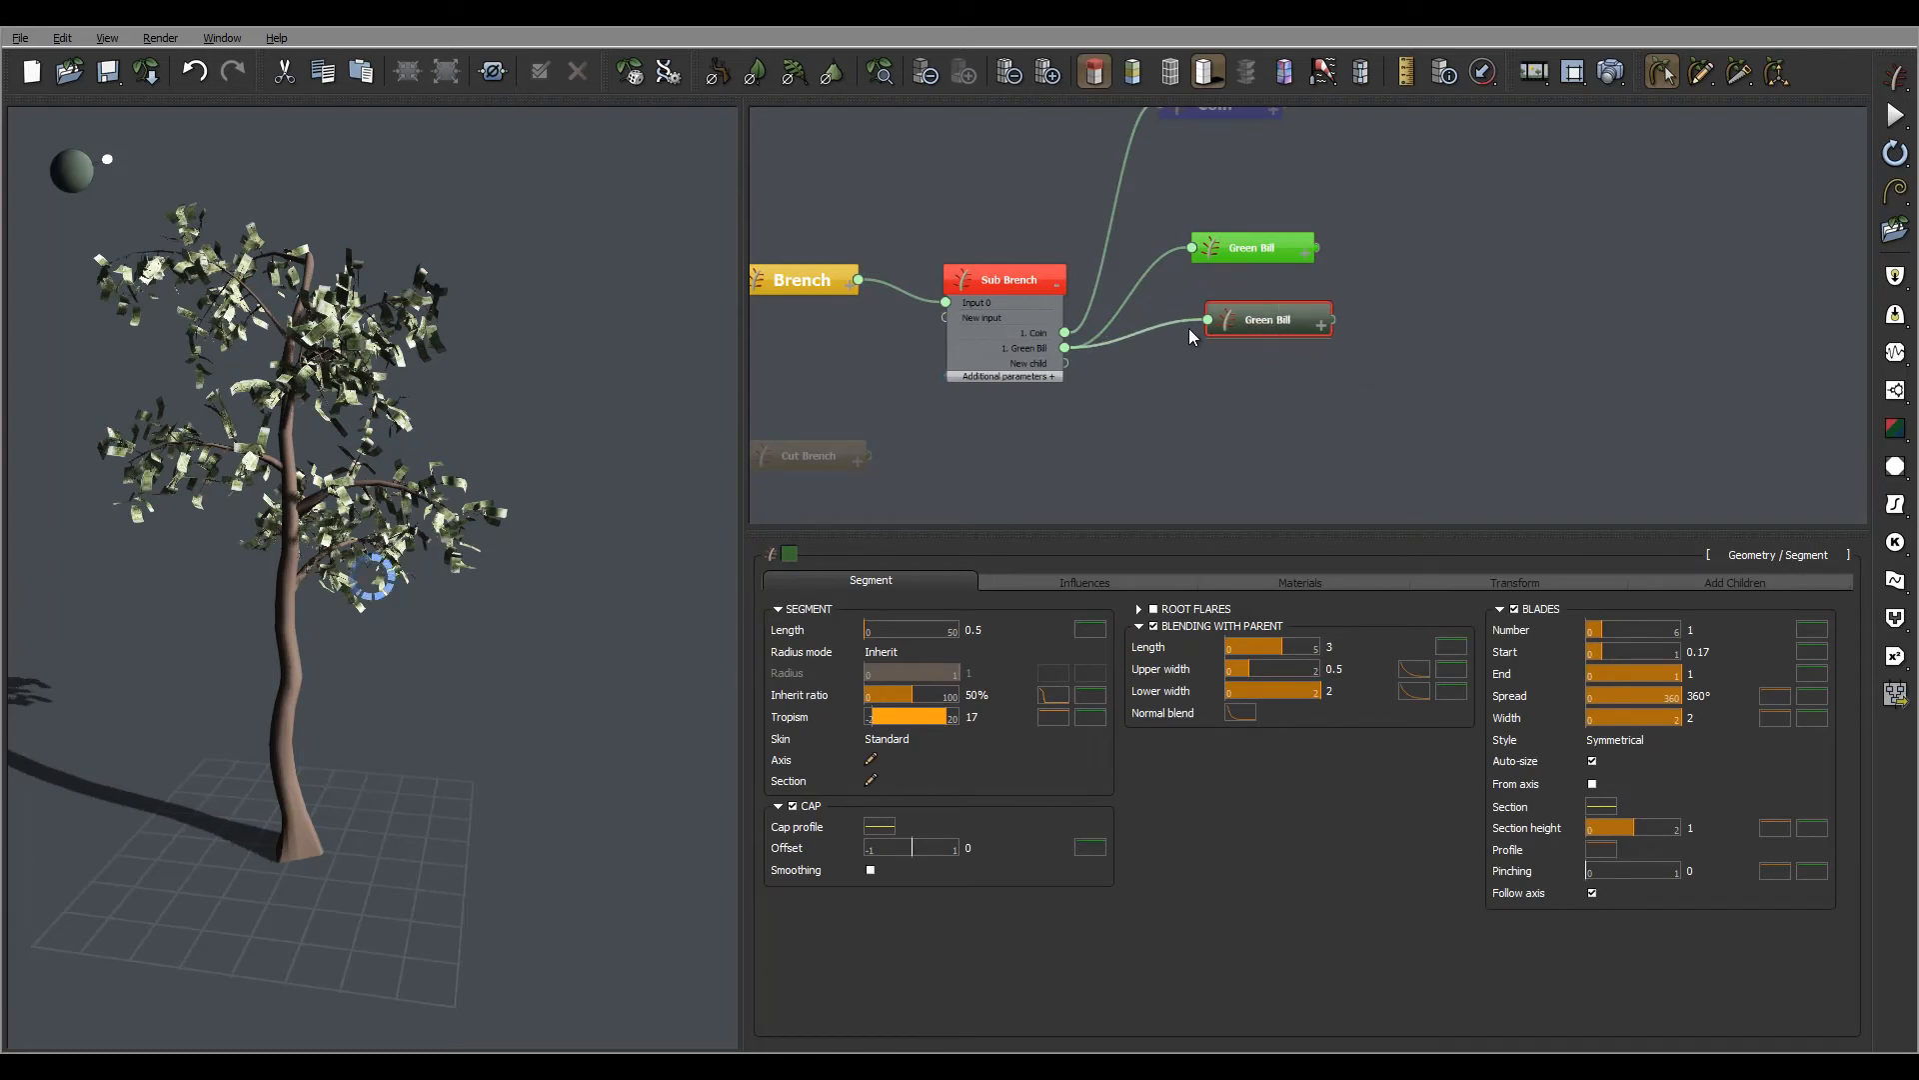
key("ctrl+v")
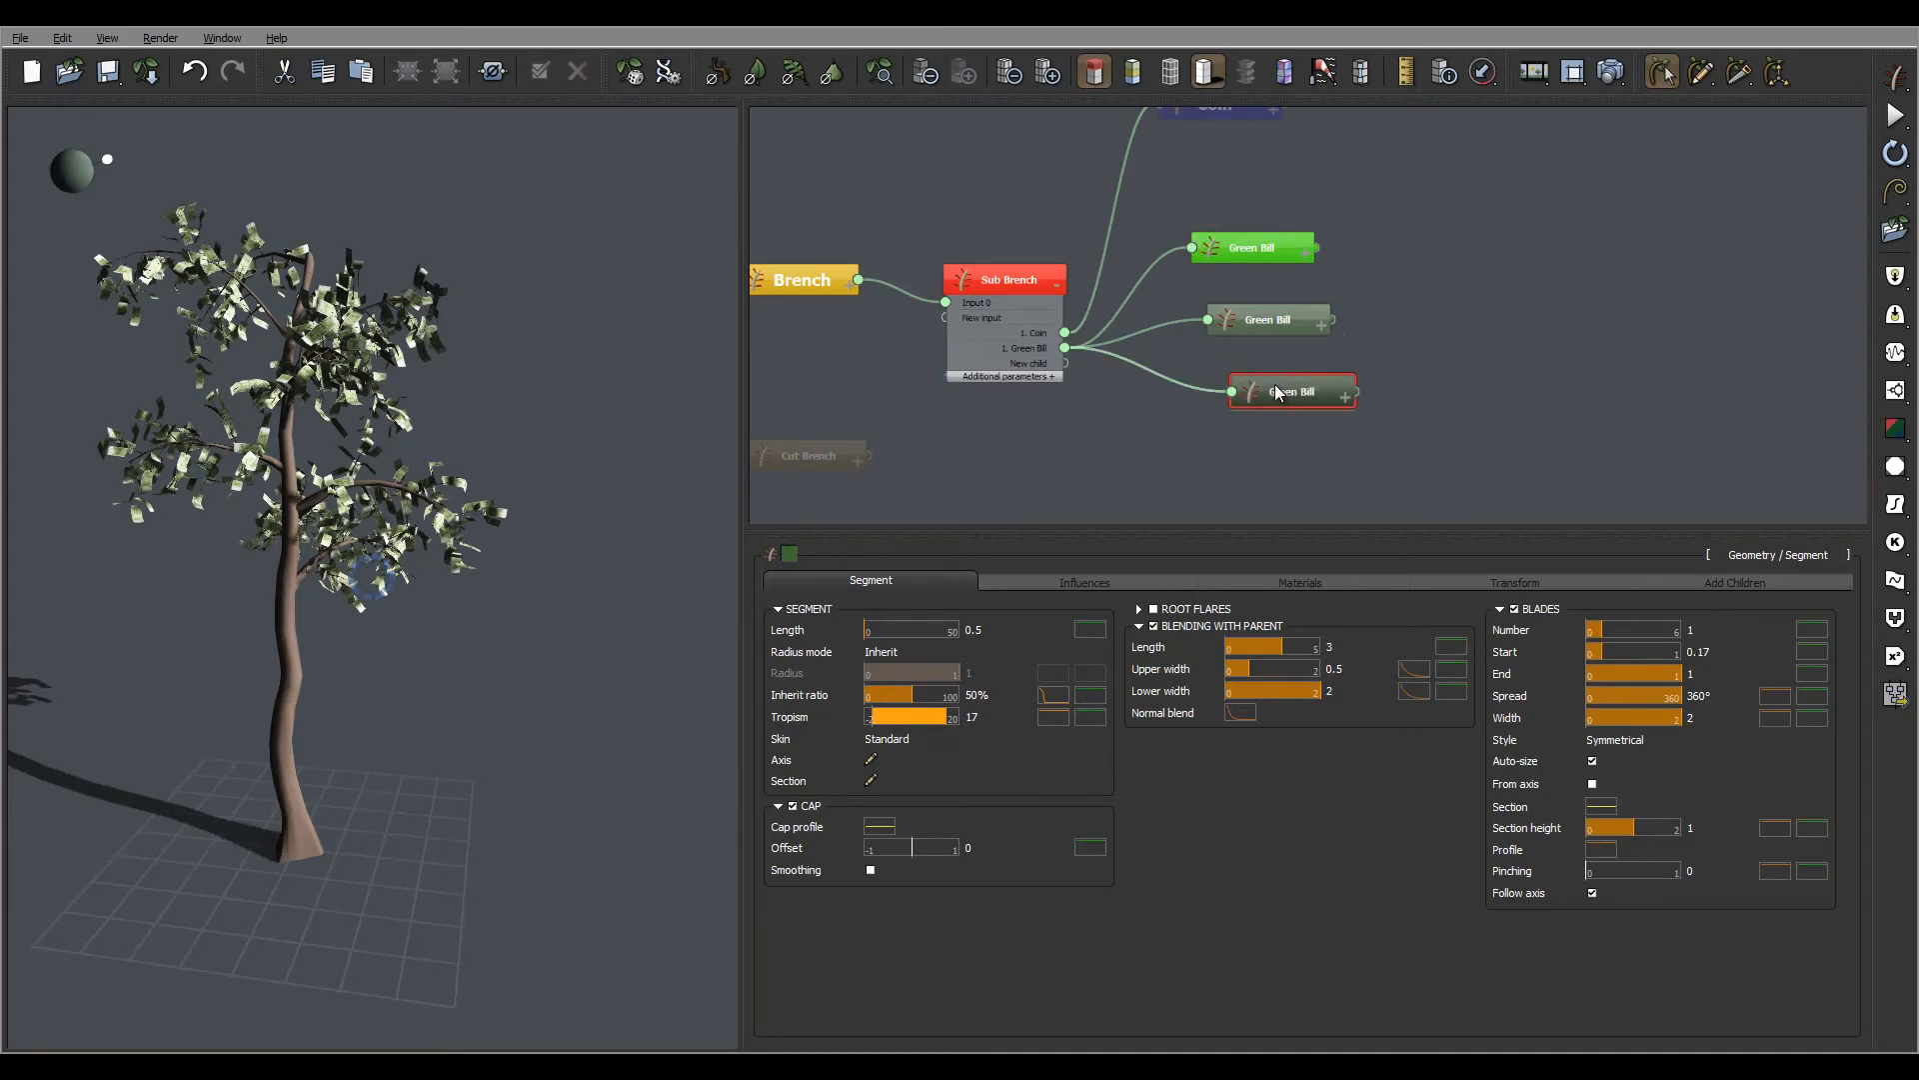
left_click(1177, 322)
key("Delete")
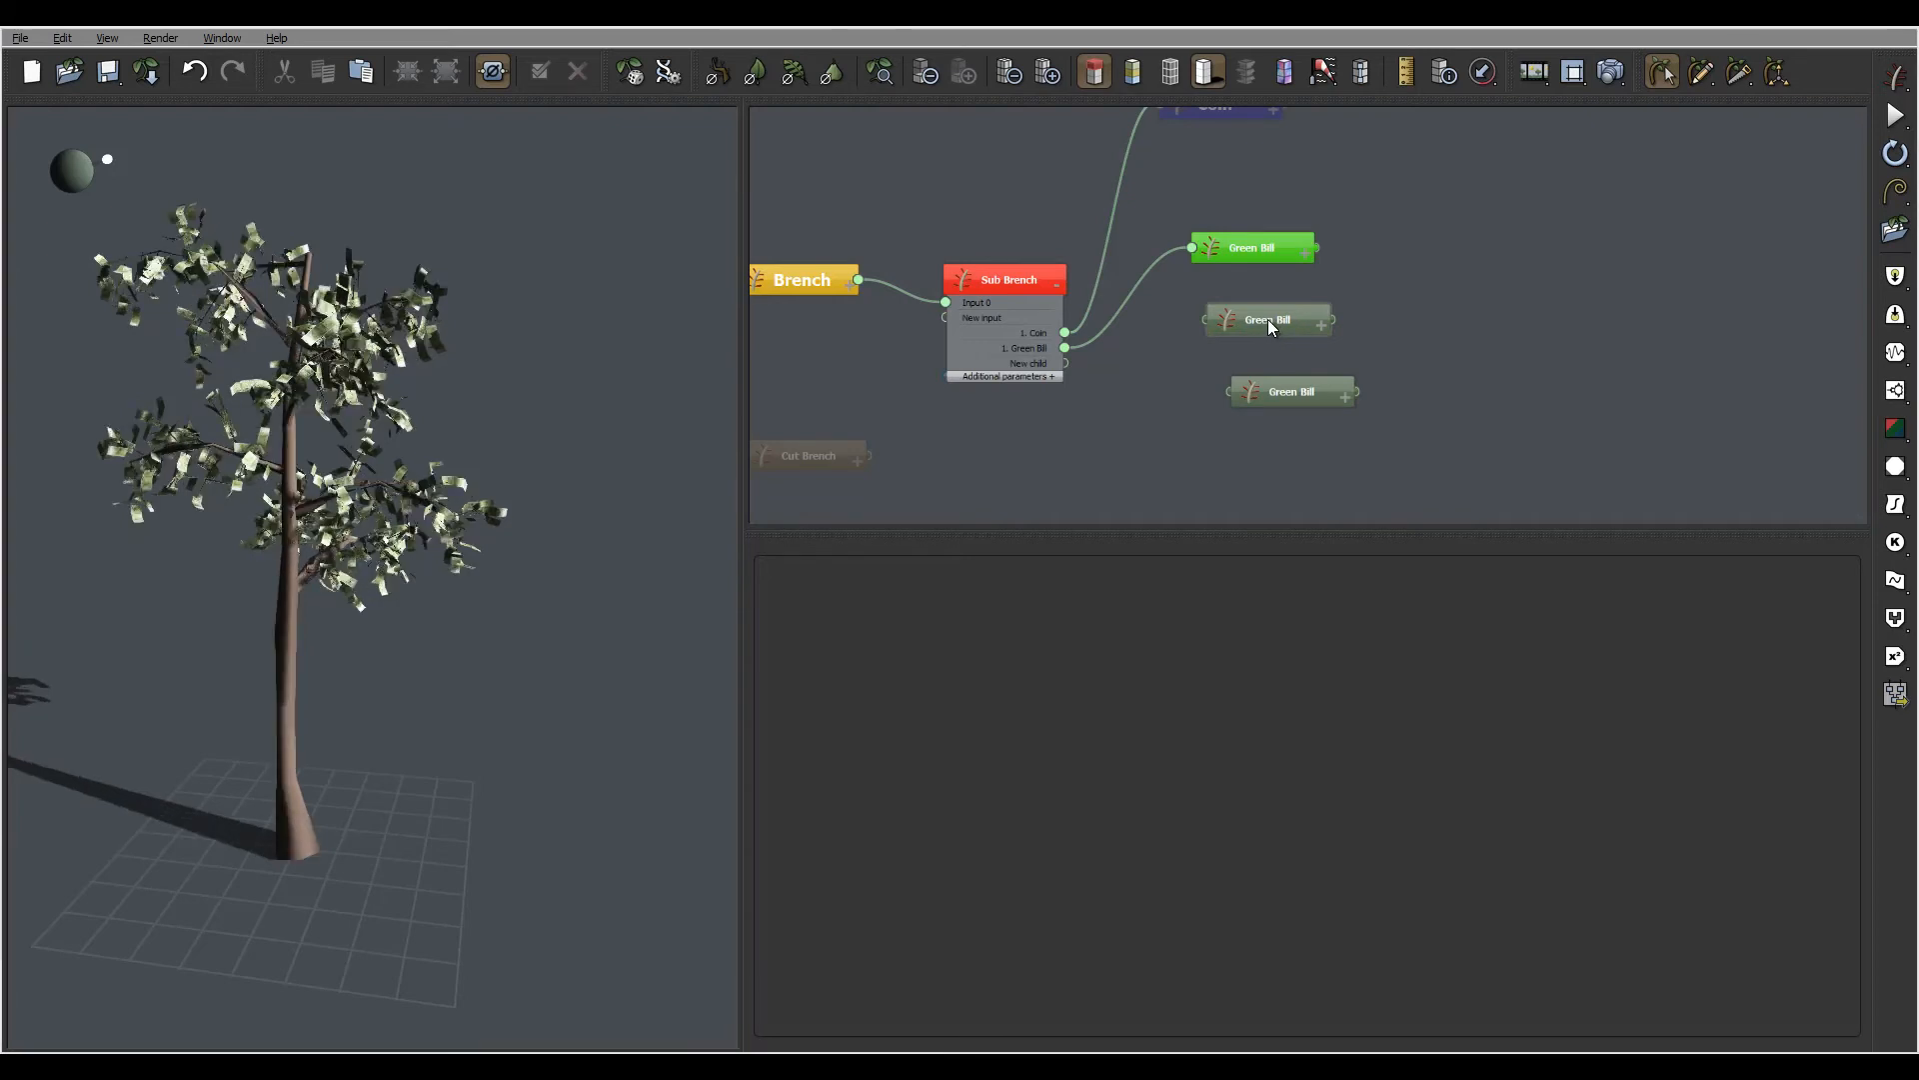
Step: Rename the upper Green Bill copy to Blue Bill and set its node color to blue (Red 0, Green 77, Blue 159)
double_click(1267, 320)
left_click_drag(1275, 321, 1196, 322)
type("Blue")
key("Return")
left_click(790, 553)
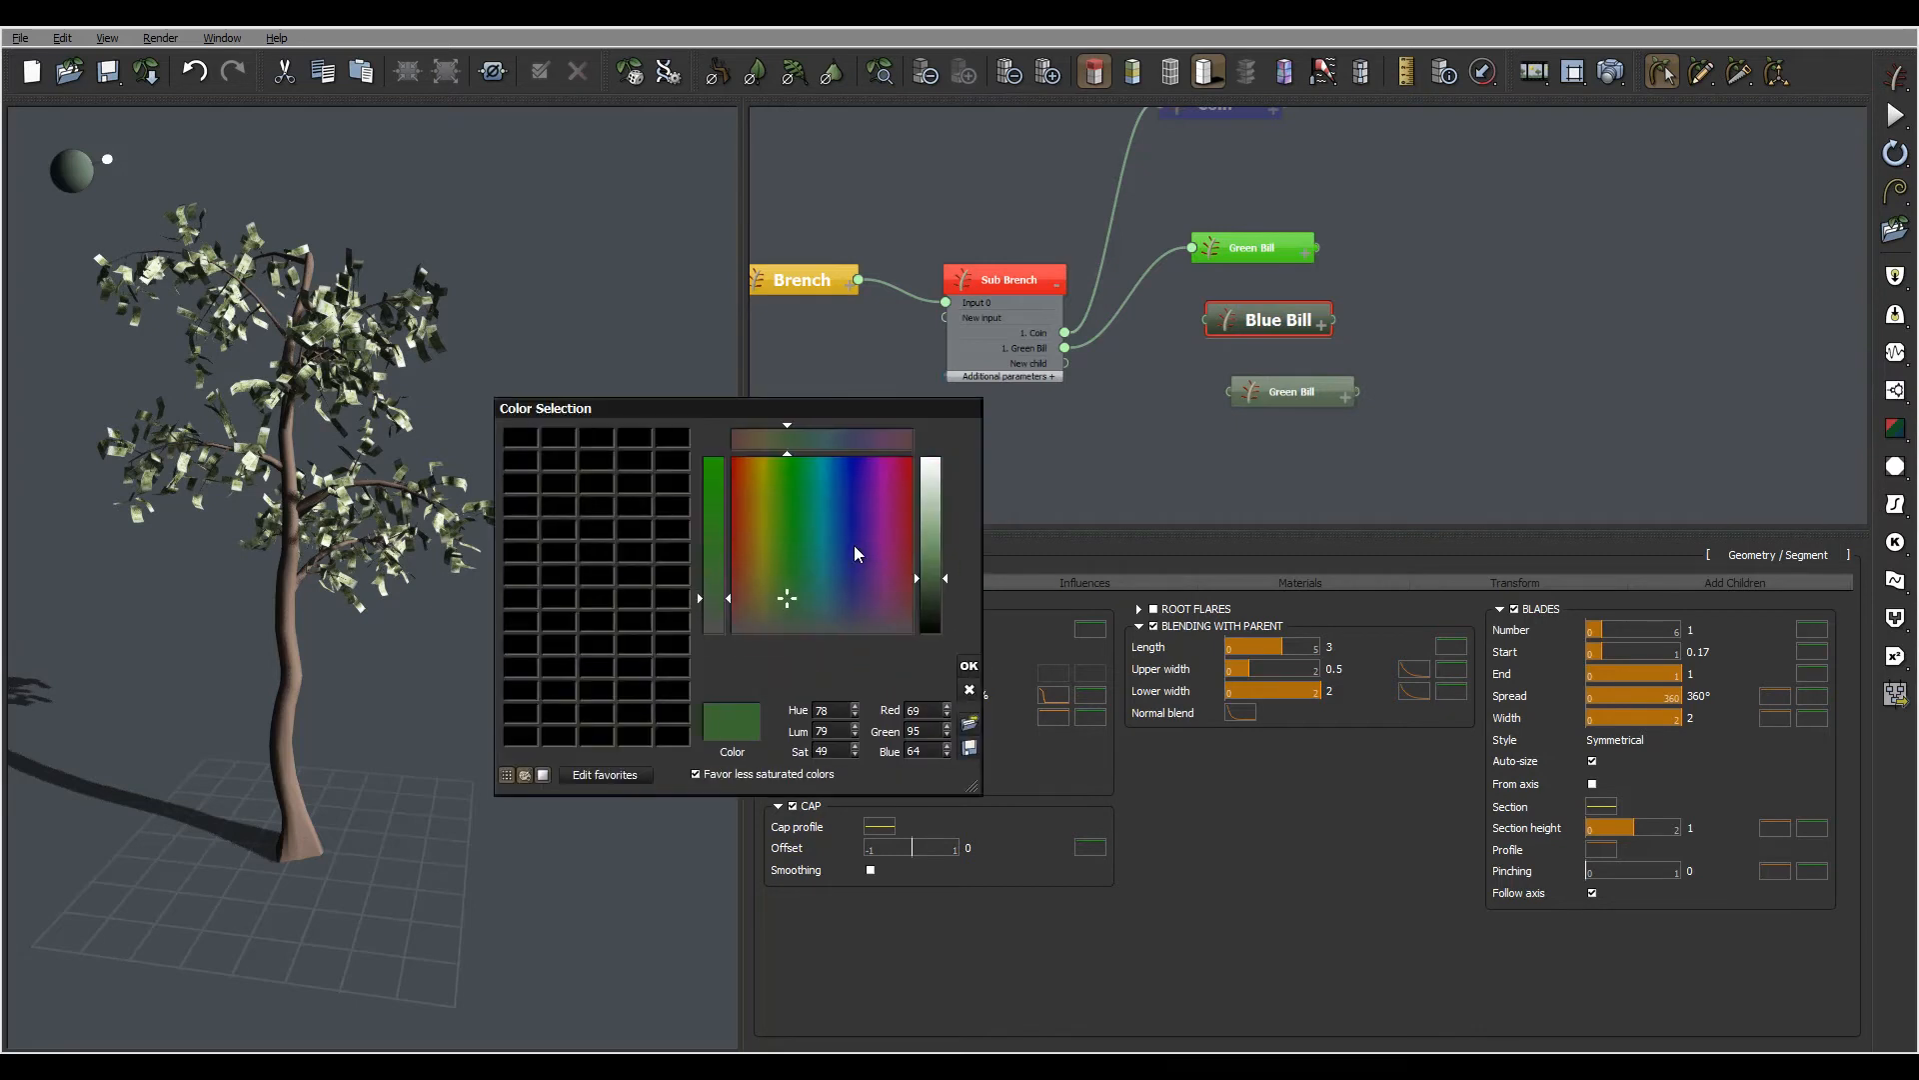
left_click_drag(840, 497, 838, 457)
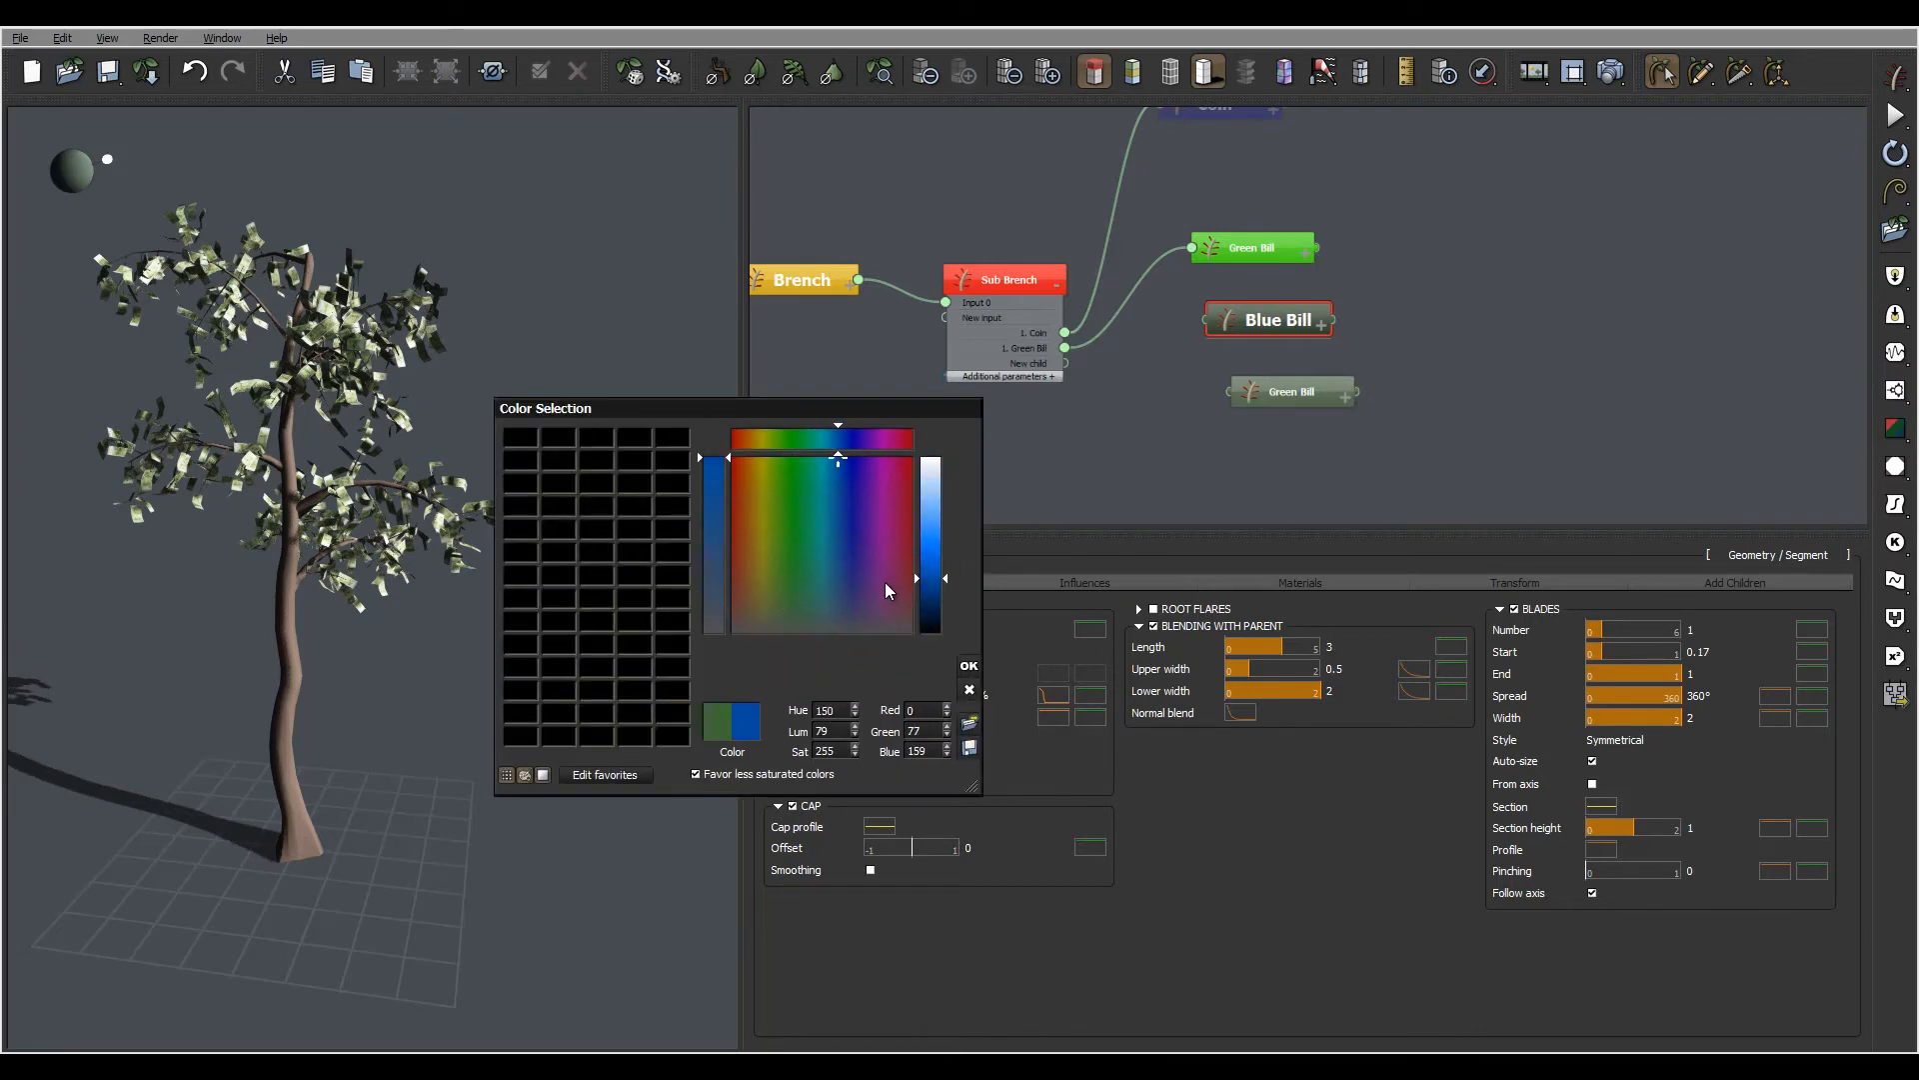
left_click(969, 664)
Step: Replace the word "Green" in the lower copy's name and give its node a red color
left_click(1292, 394)
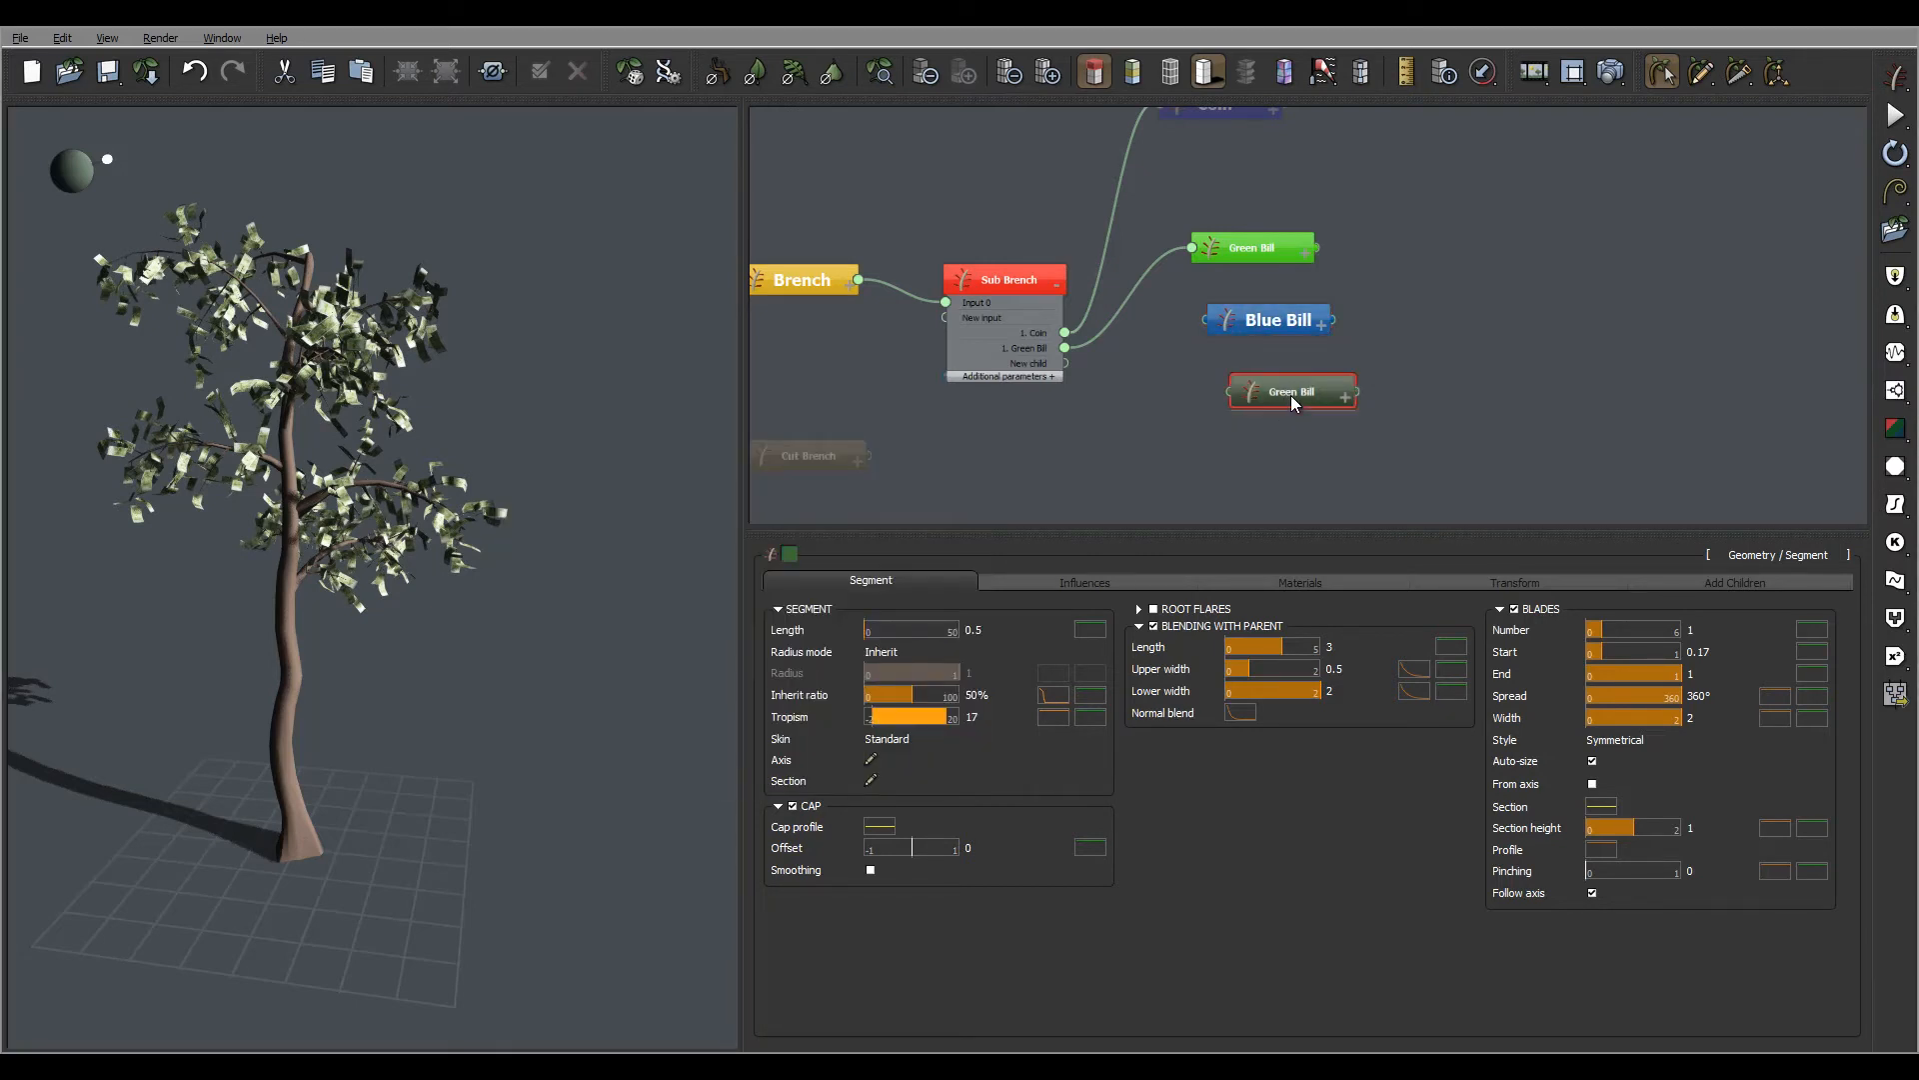
left_click(1292, 394)
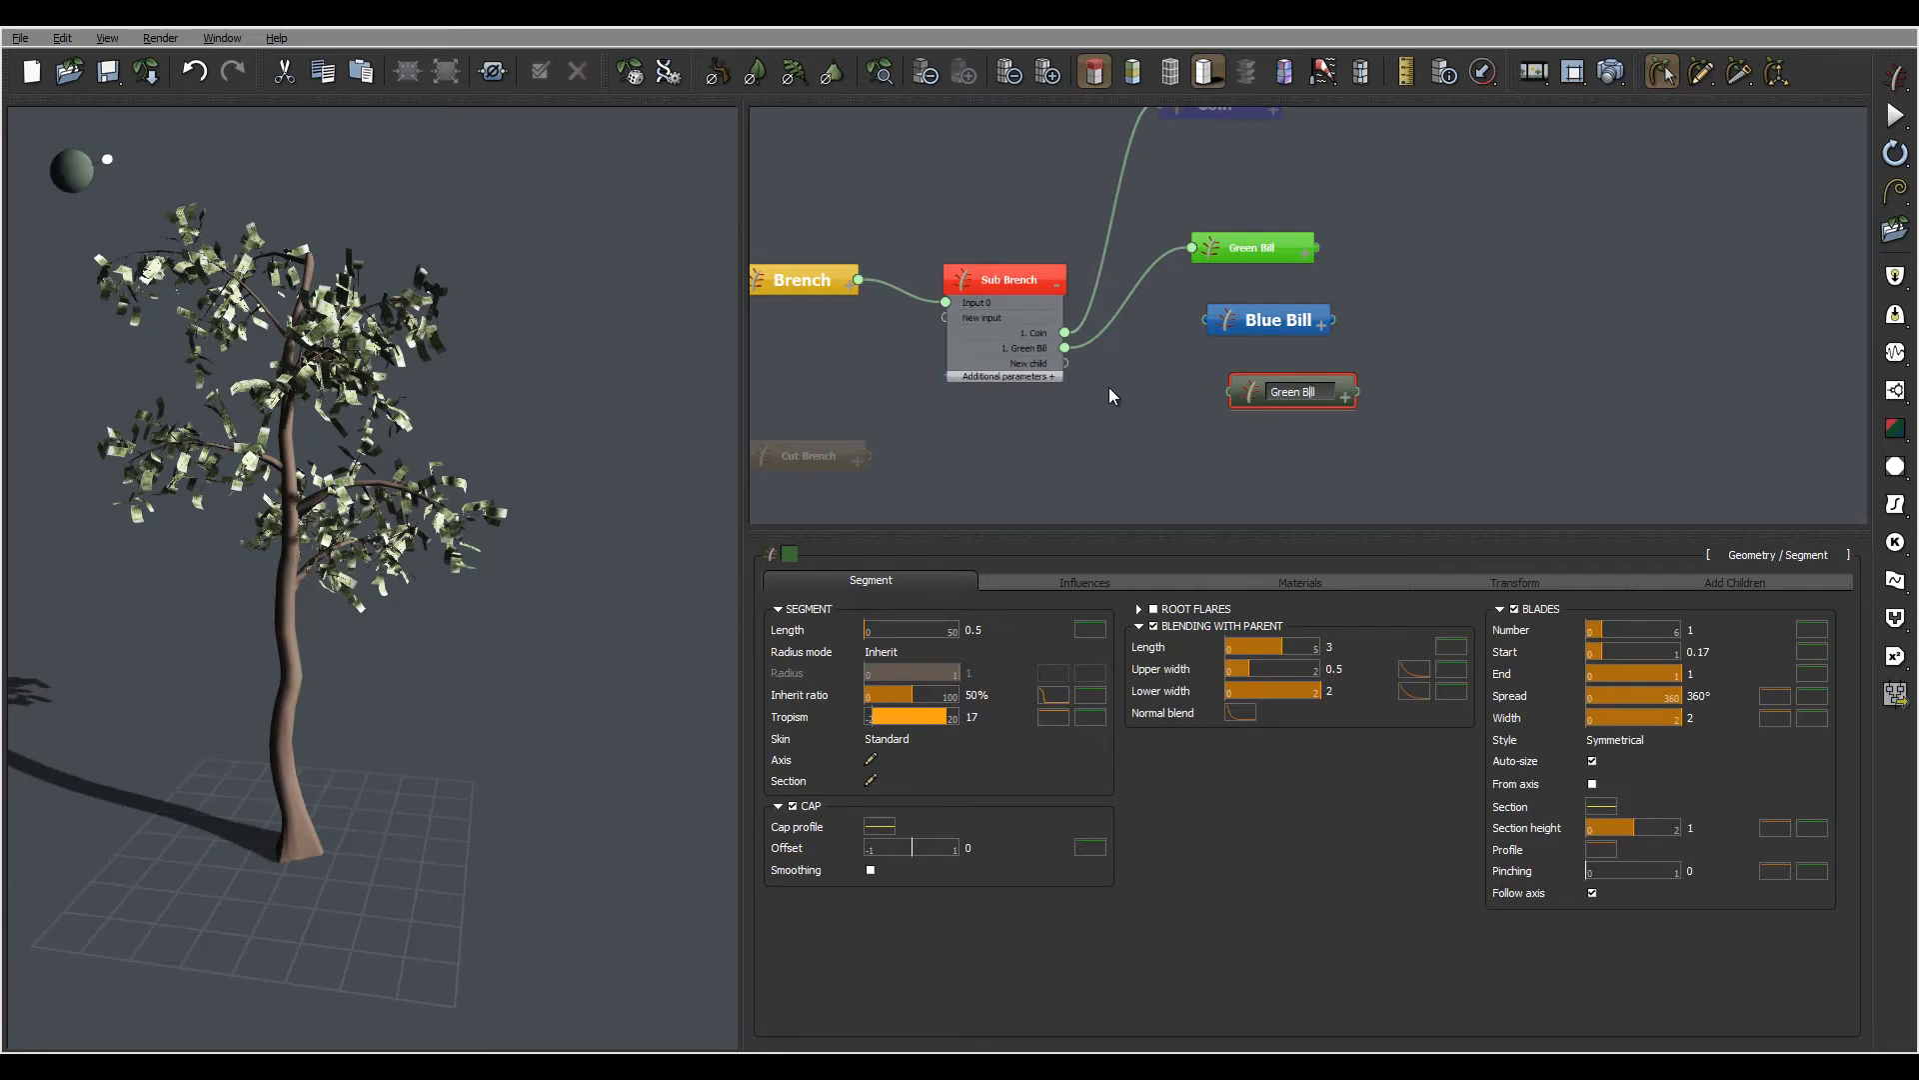
key("BackSpace")
key("BackSpace")
key("BackSpace")
key("BackSpace")
key("BackSpace")
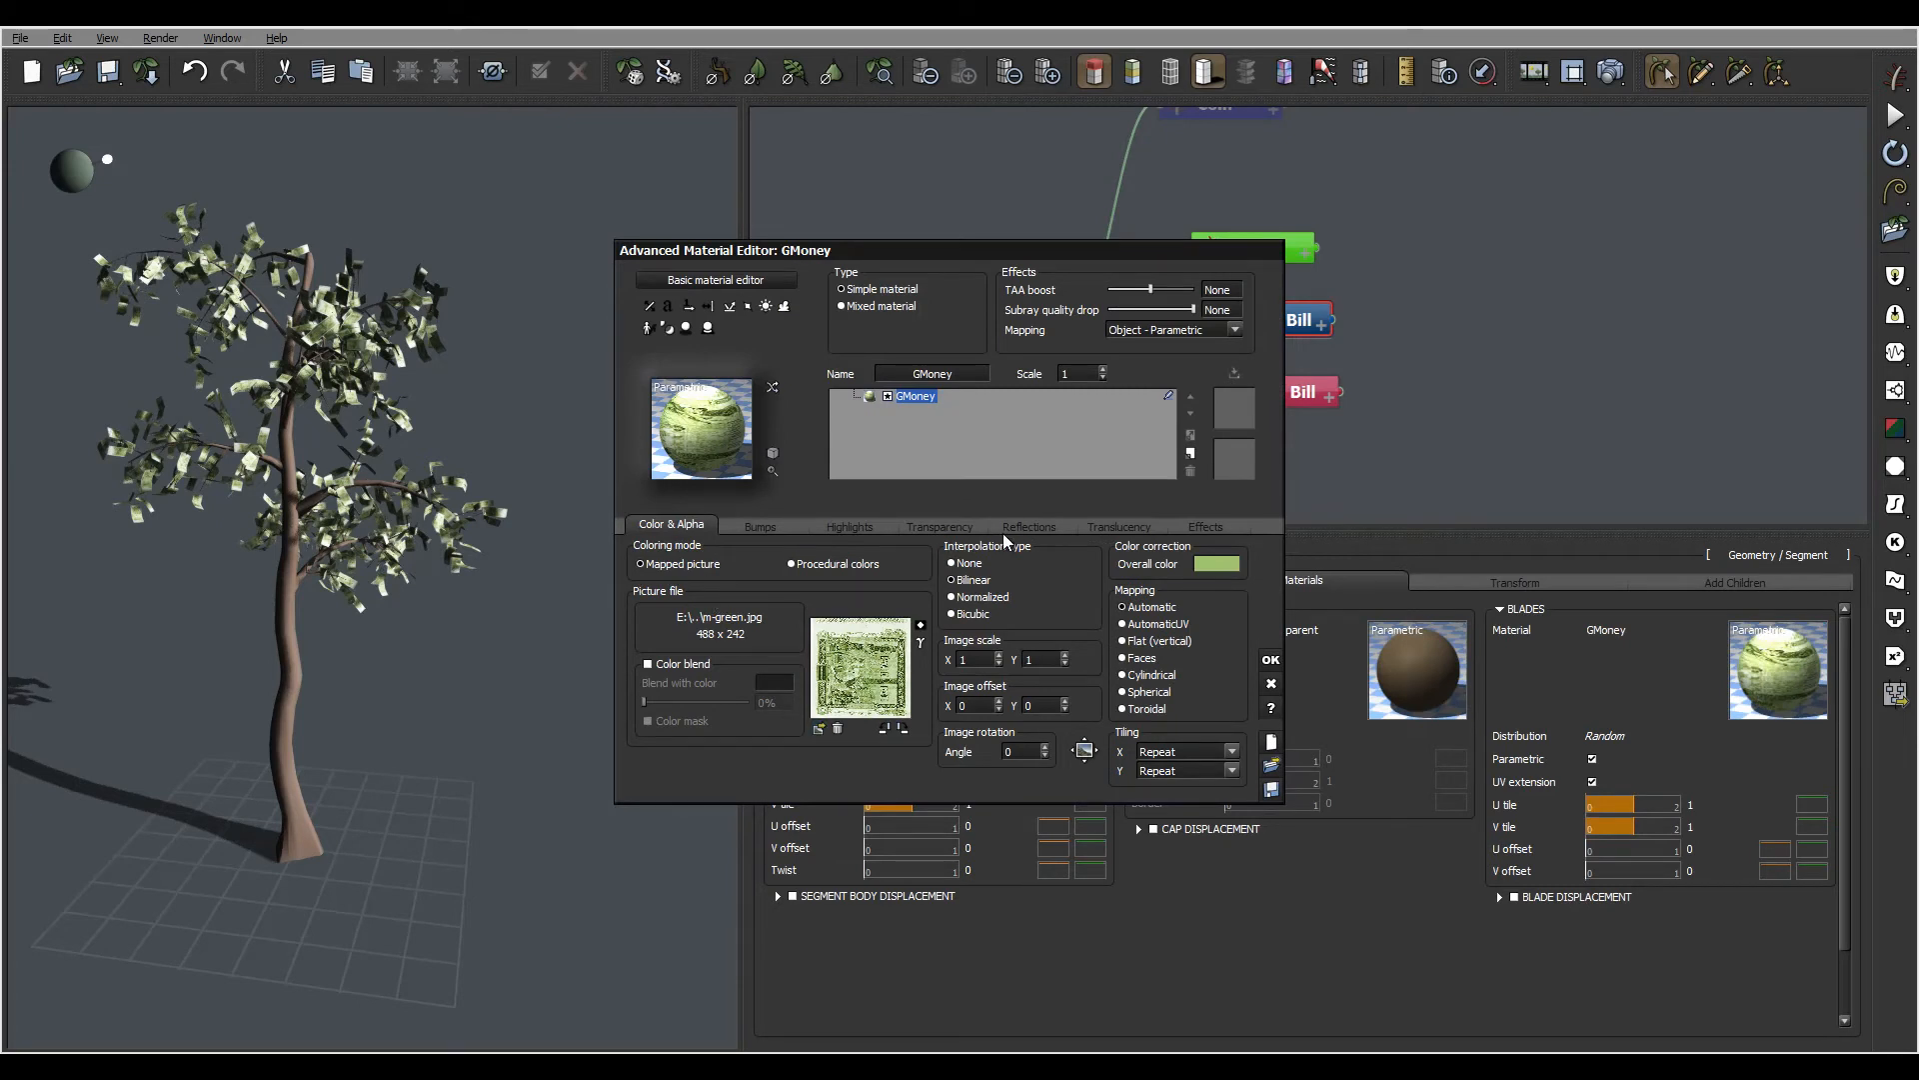
Step: Replace the blade material's color picture with m-blue.jpg on Blue Bill and with m-red.jpg on the red bill node
left_click(818, 731)
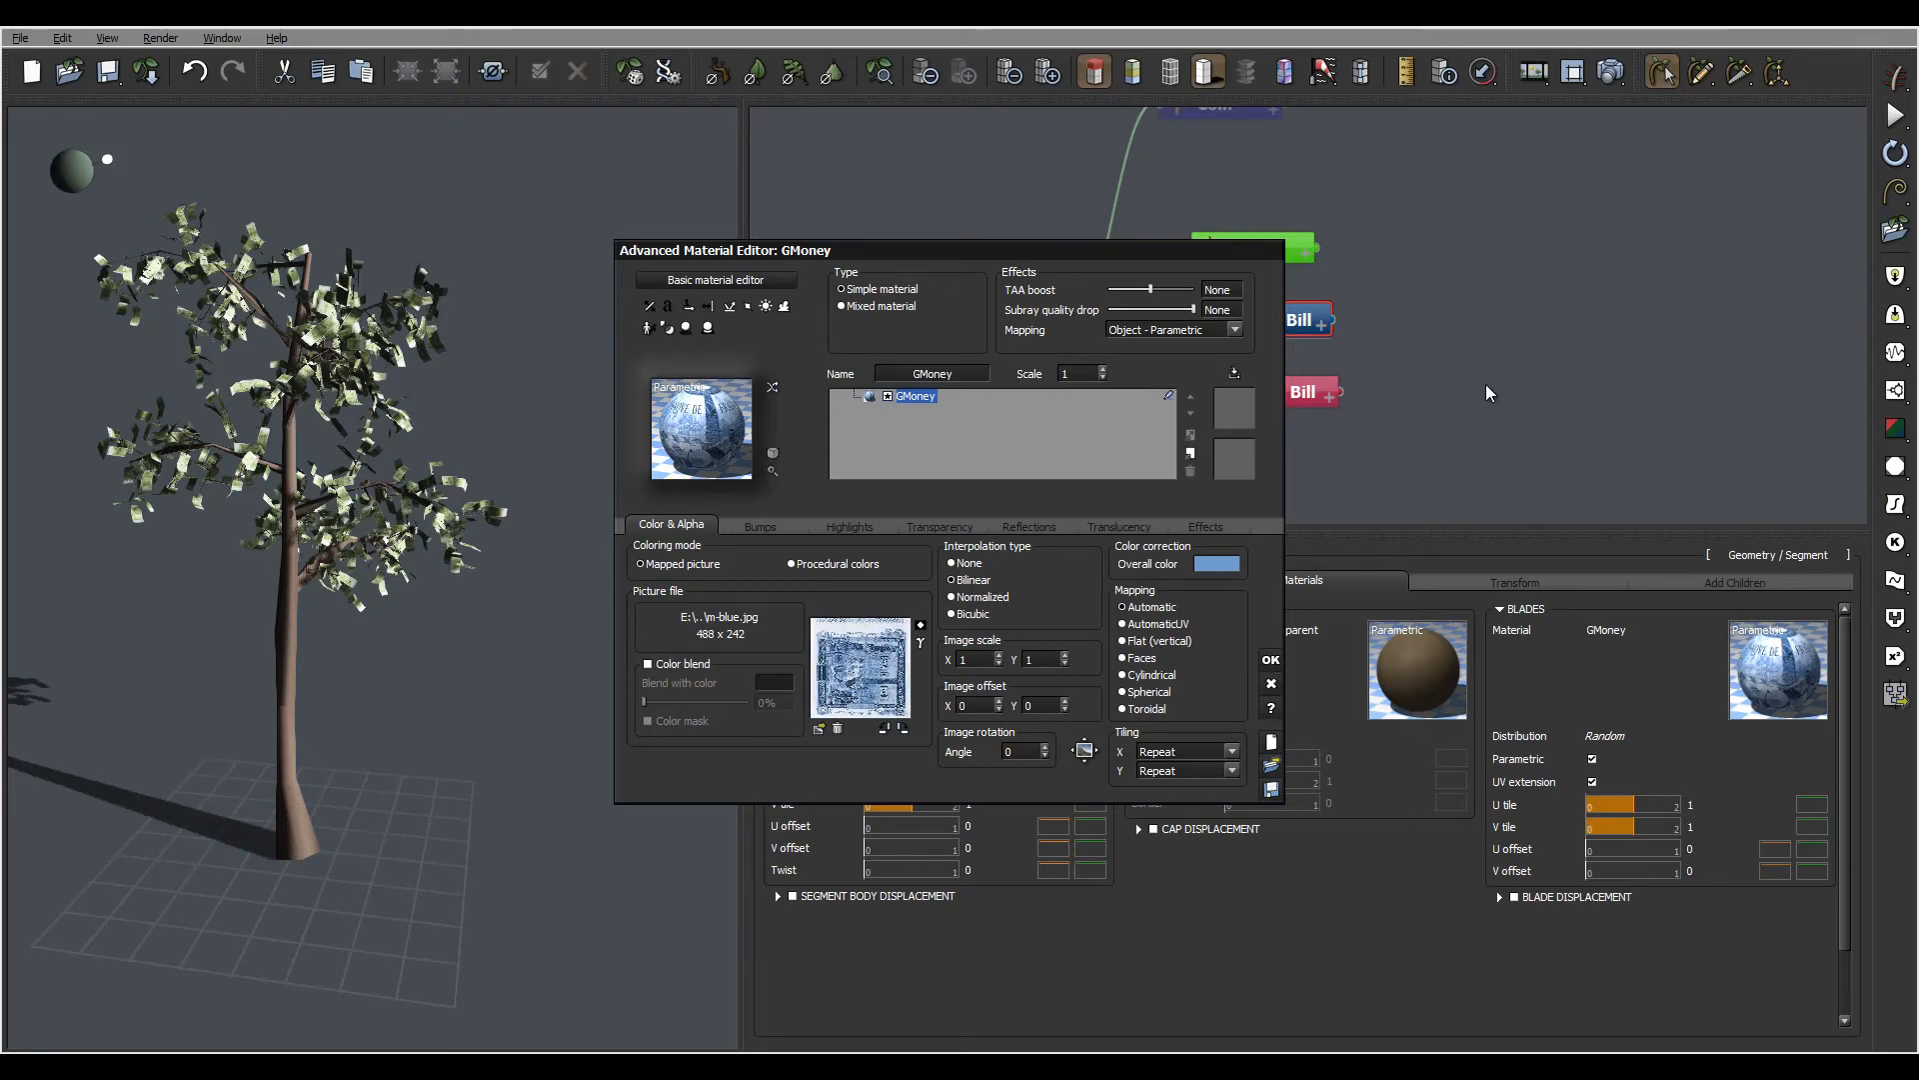
left_click(1302, 390)
double_click(1778, 671)
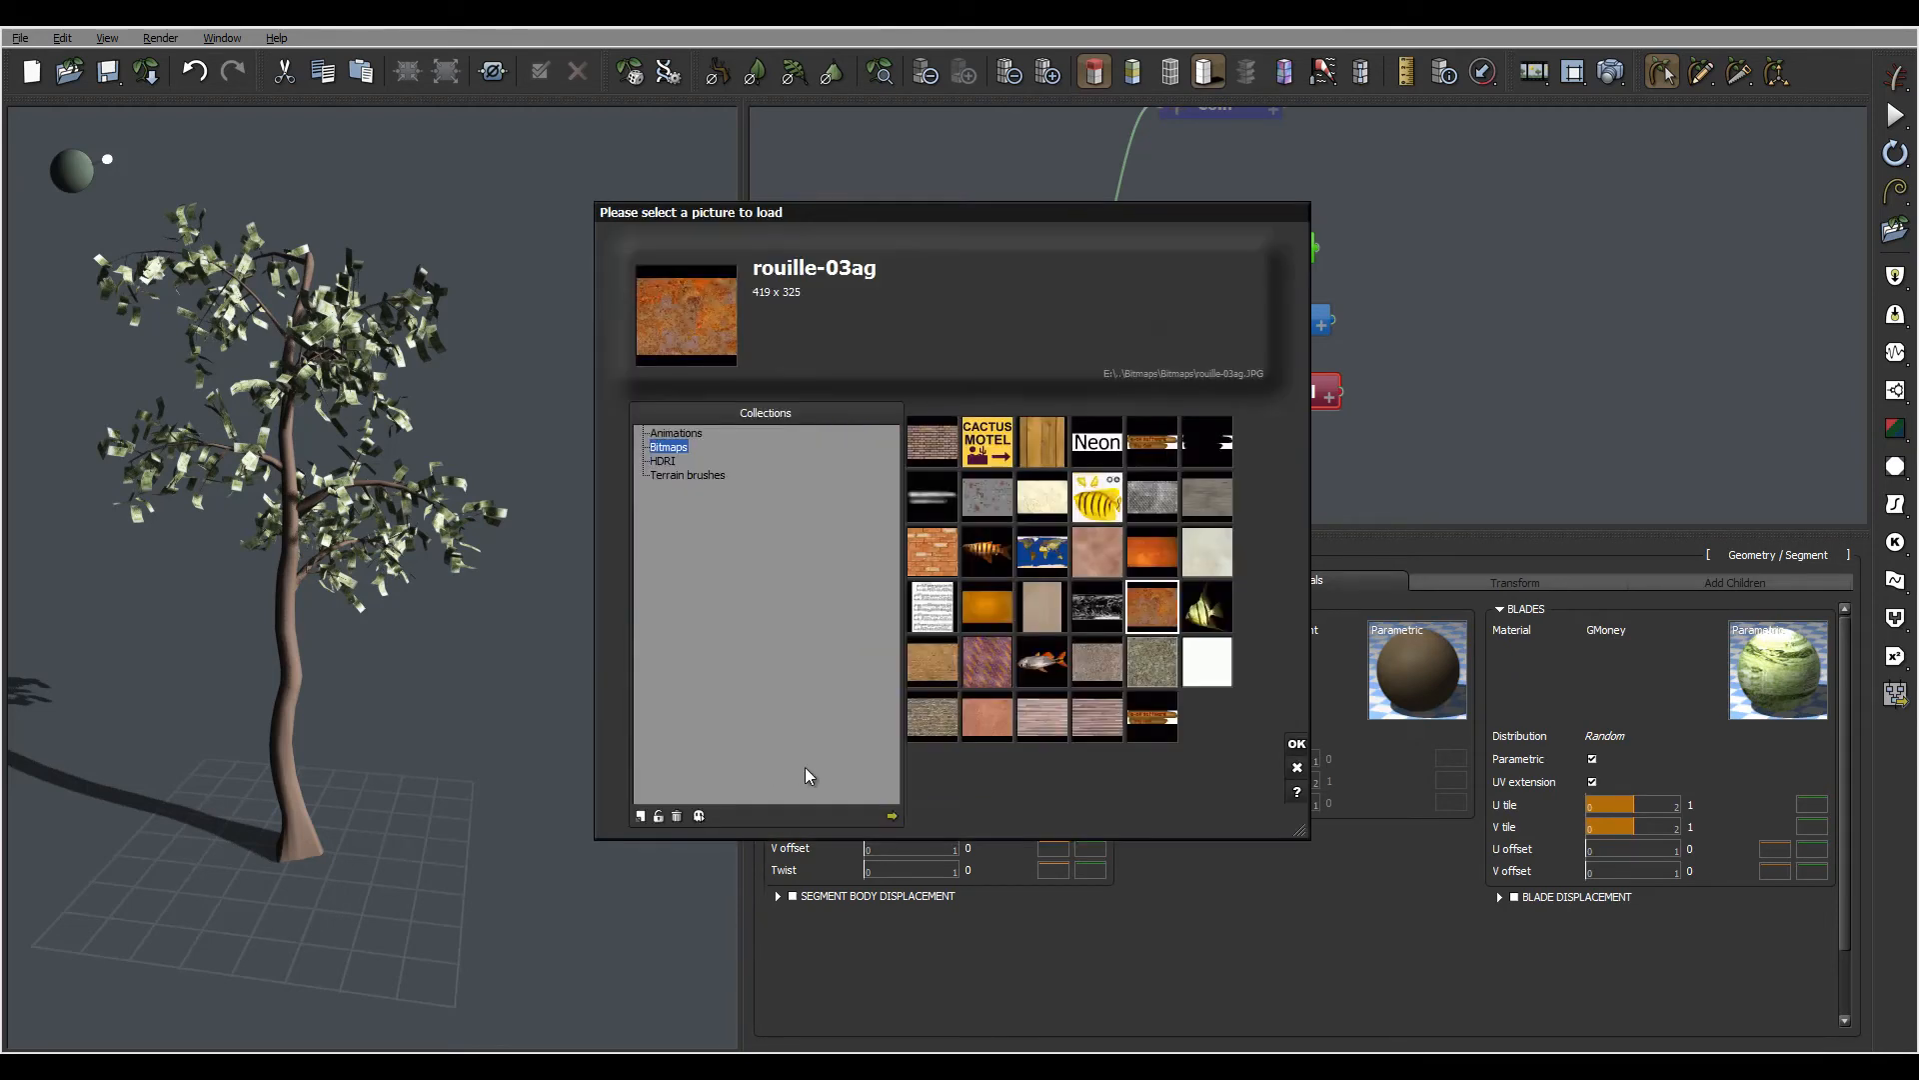
left_click(892, 816)
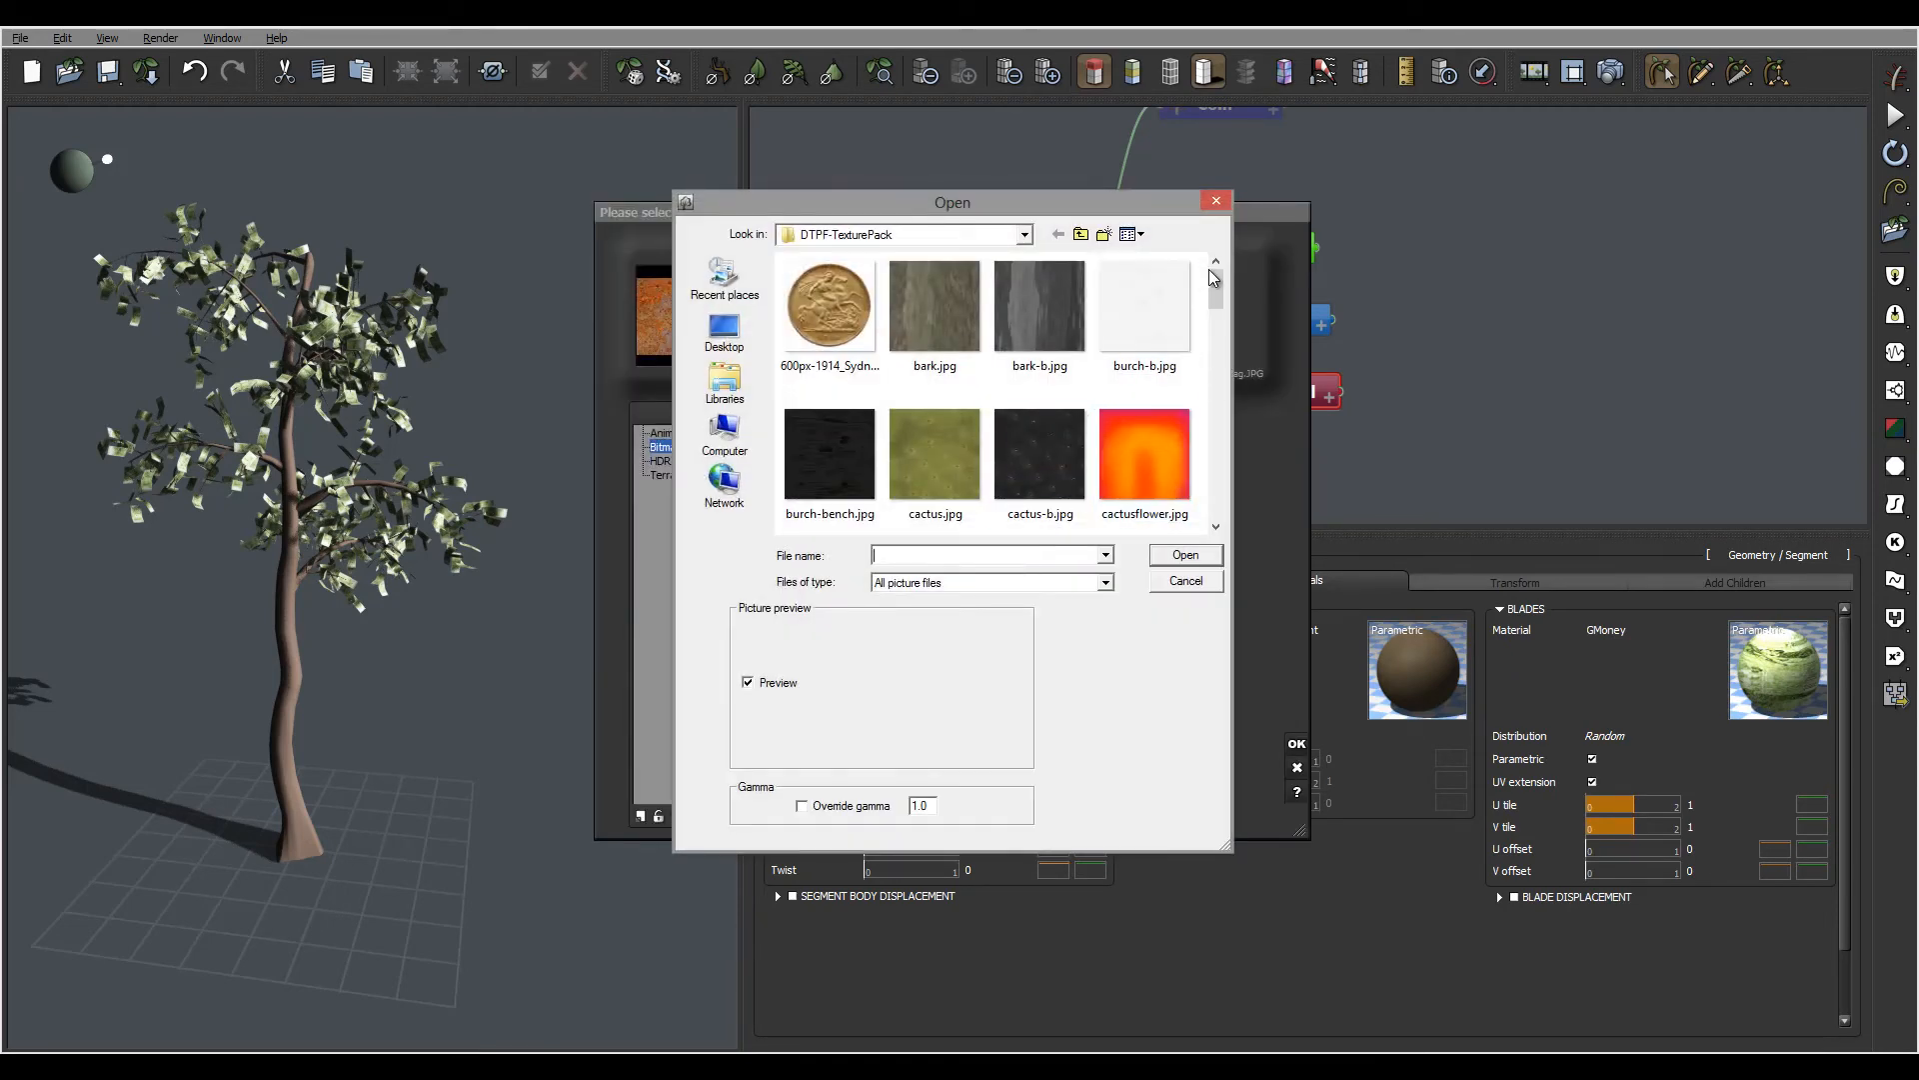
left_click_drag(1217, 290, 1228, 453)
left_click(1186, 581)
left_click(1296, 768)
left_click(904, 731)
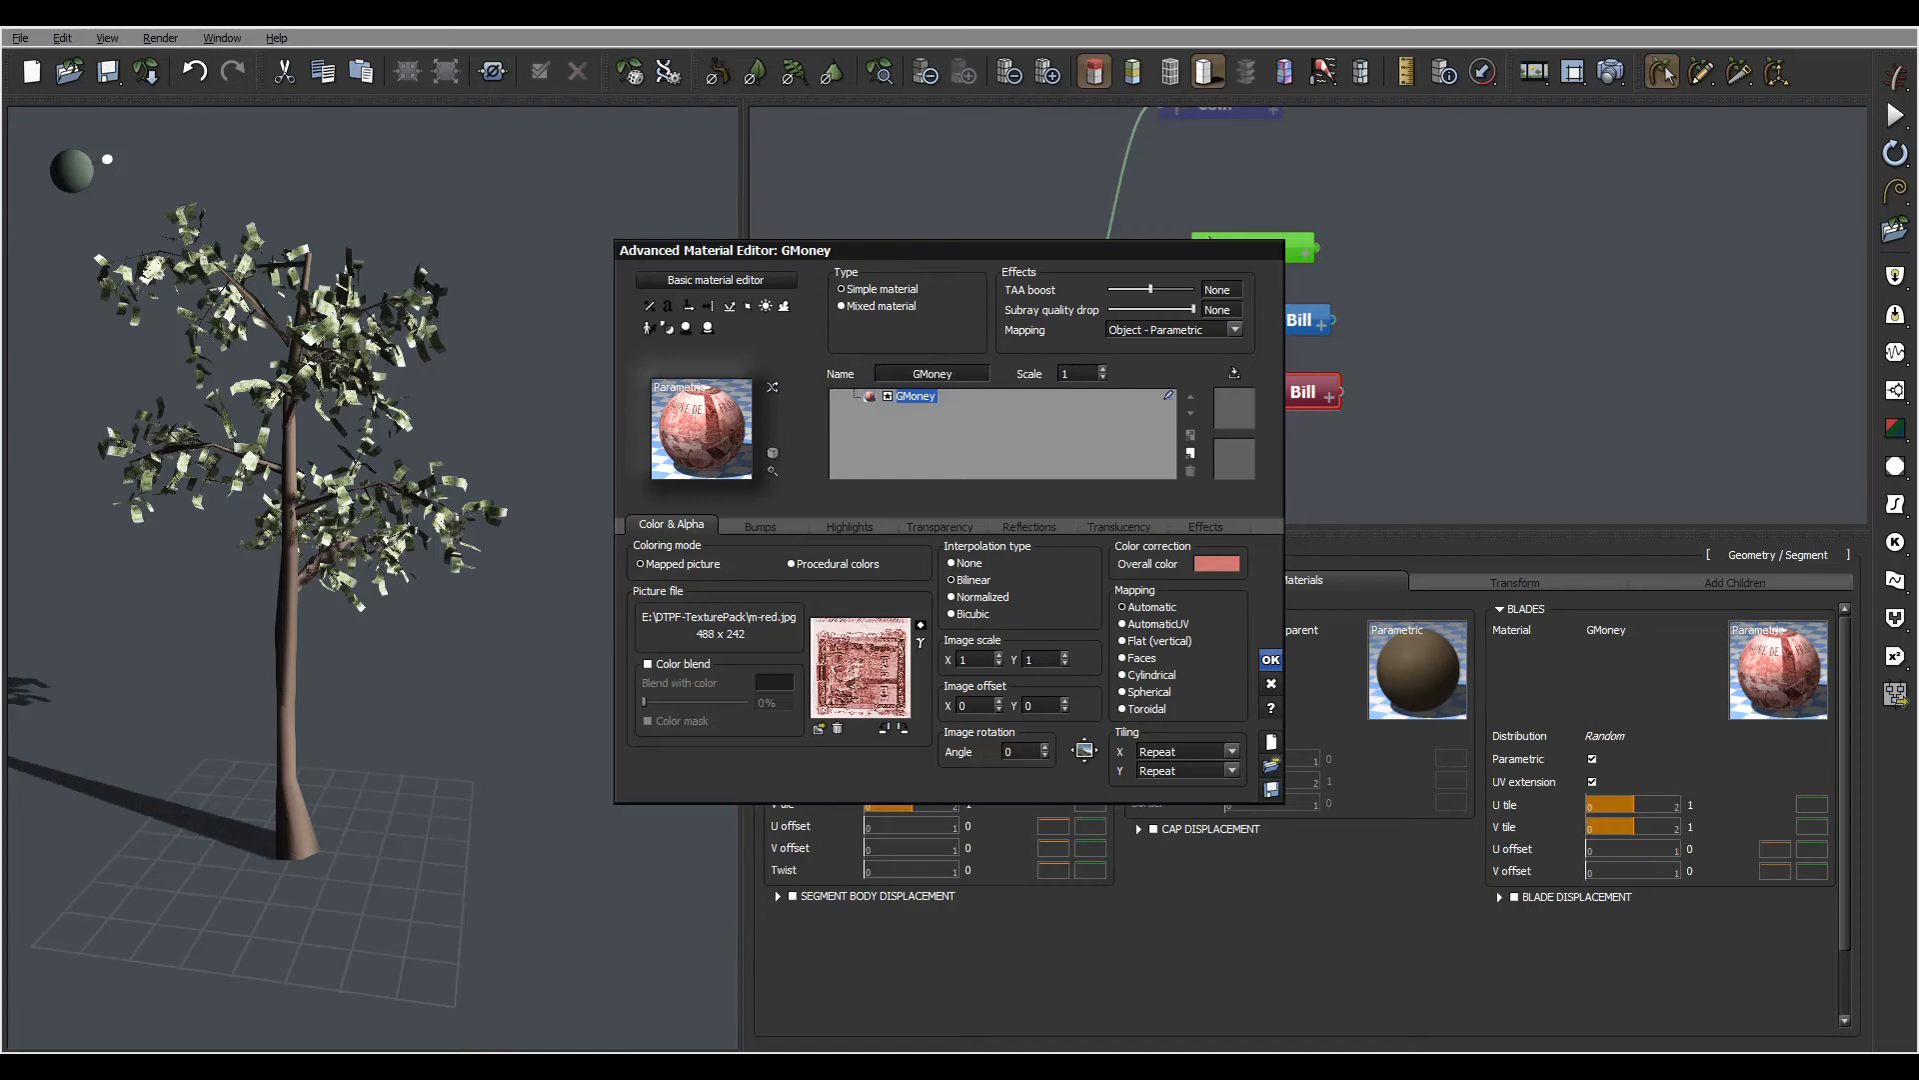
Step: Accept the Red Bill blade material and add a Random children control node near the bill nodes
left_click(1270, 660)
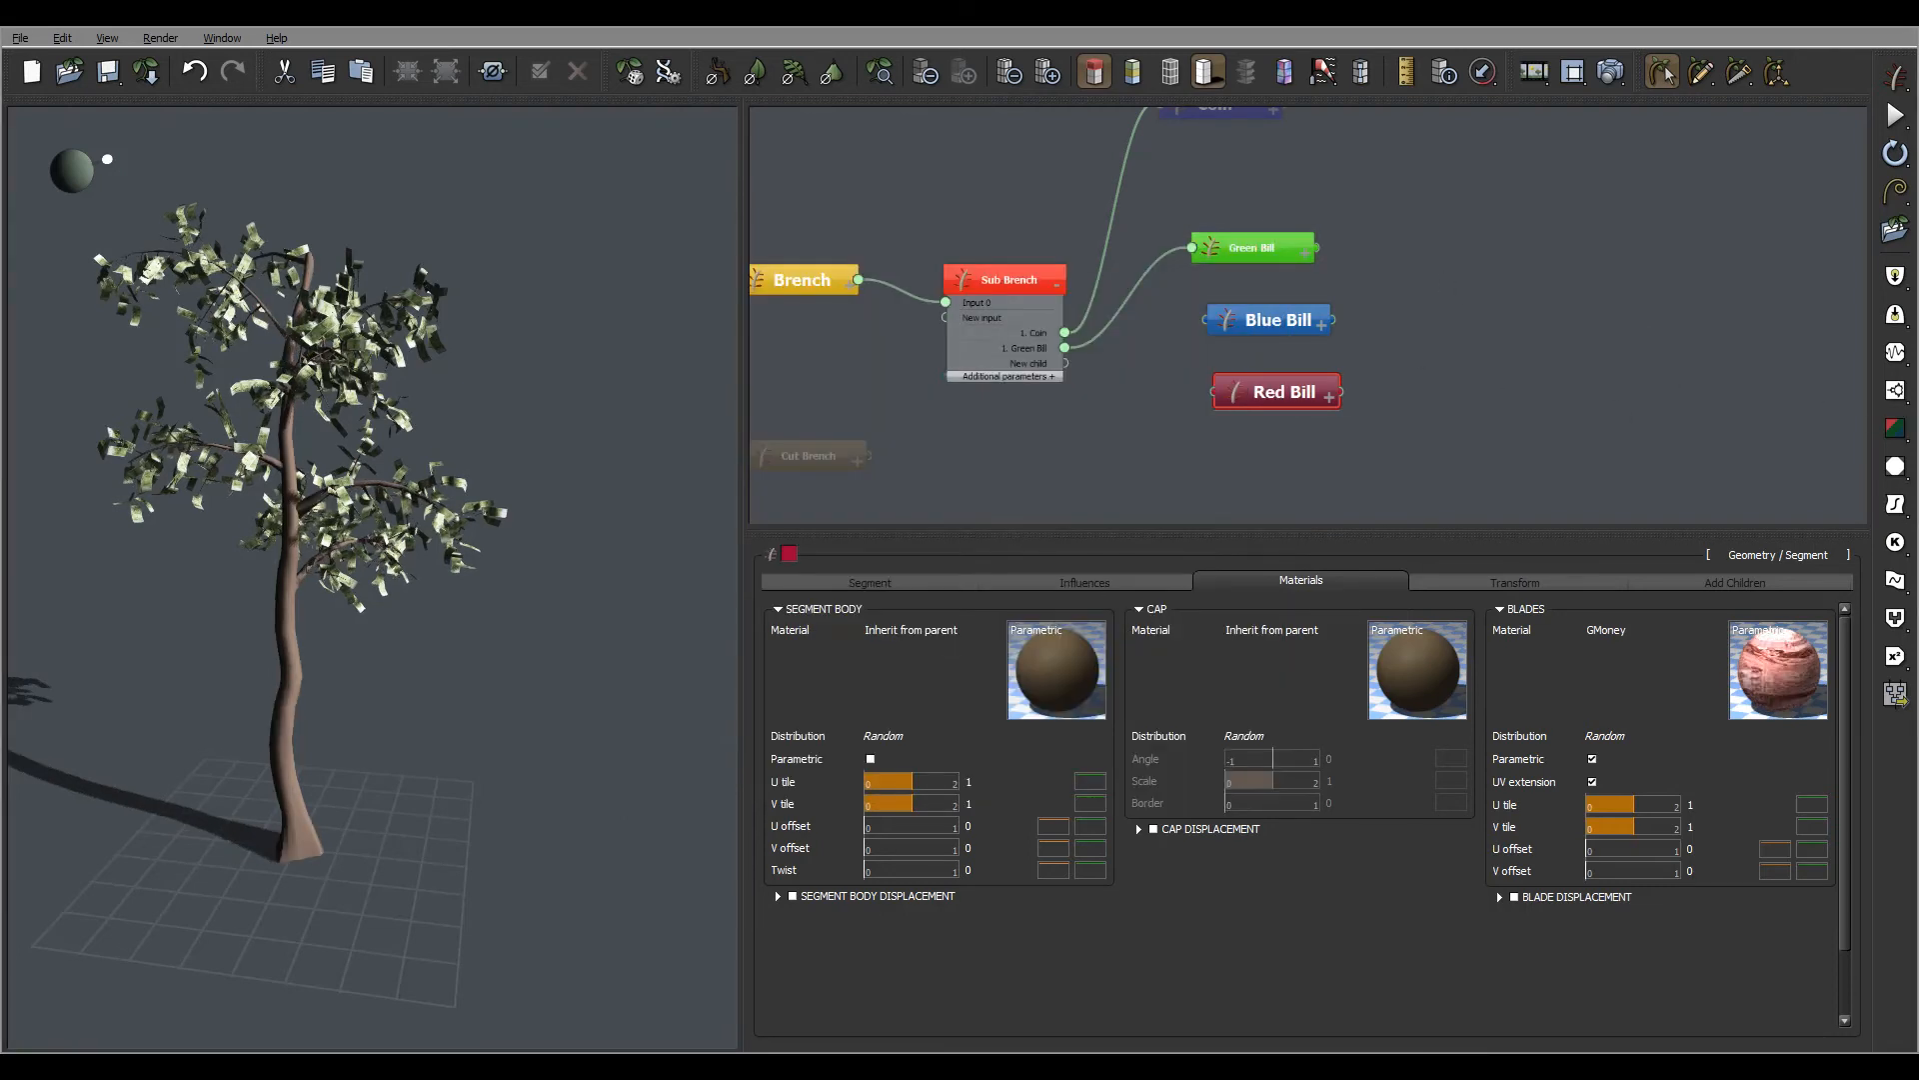
left_click(1790, 193)
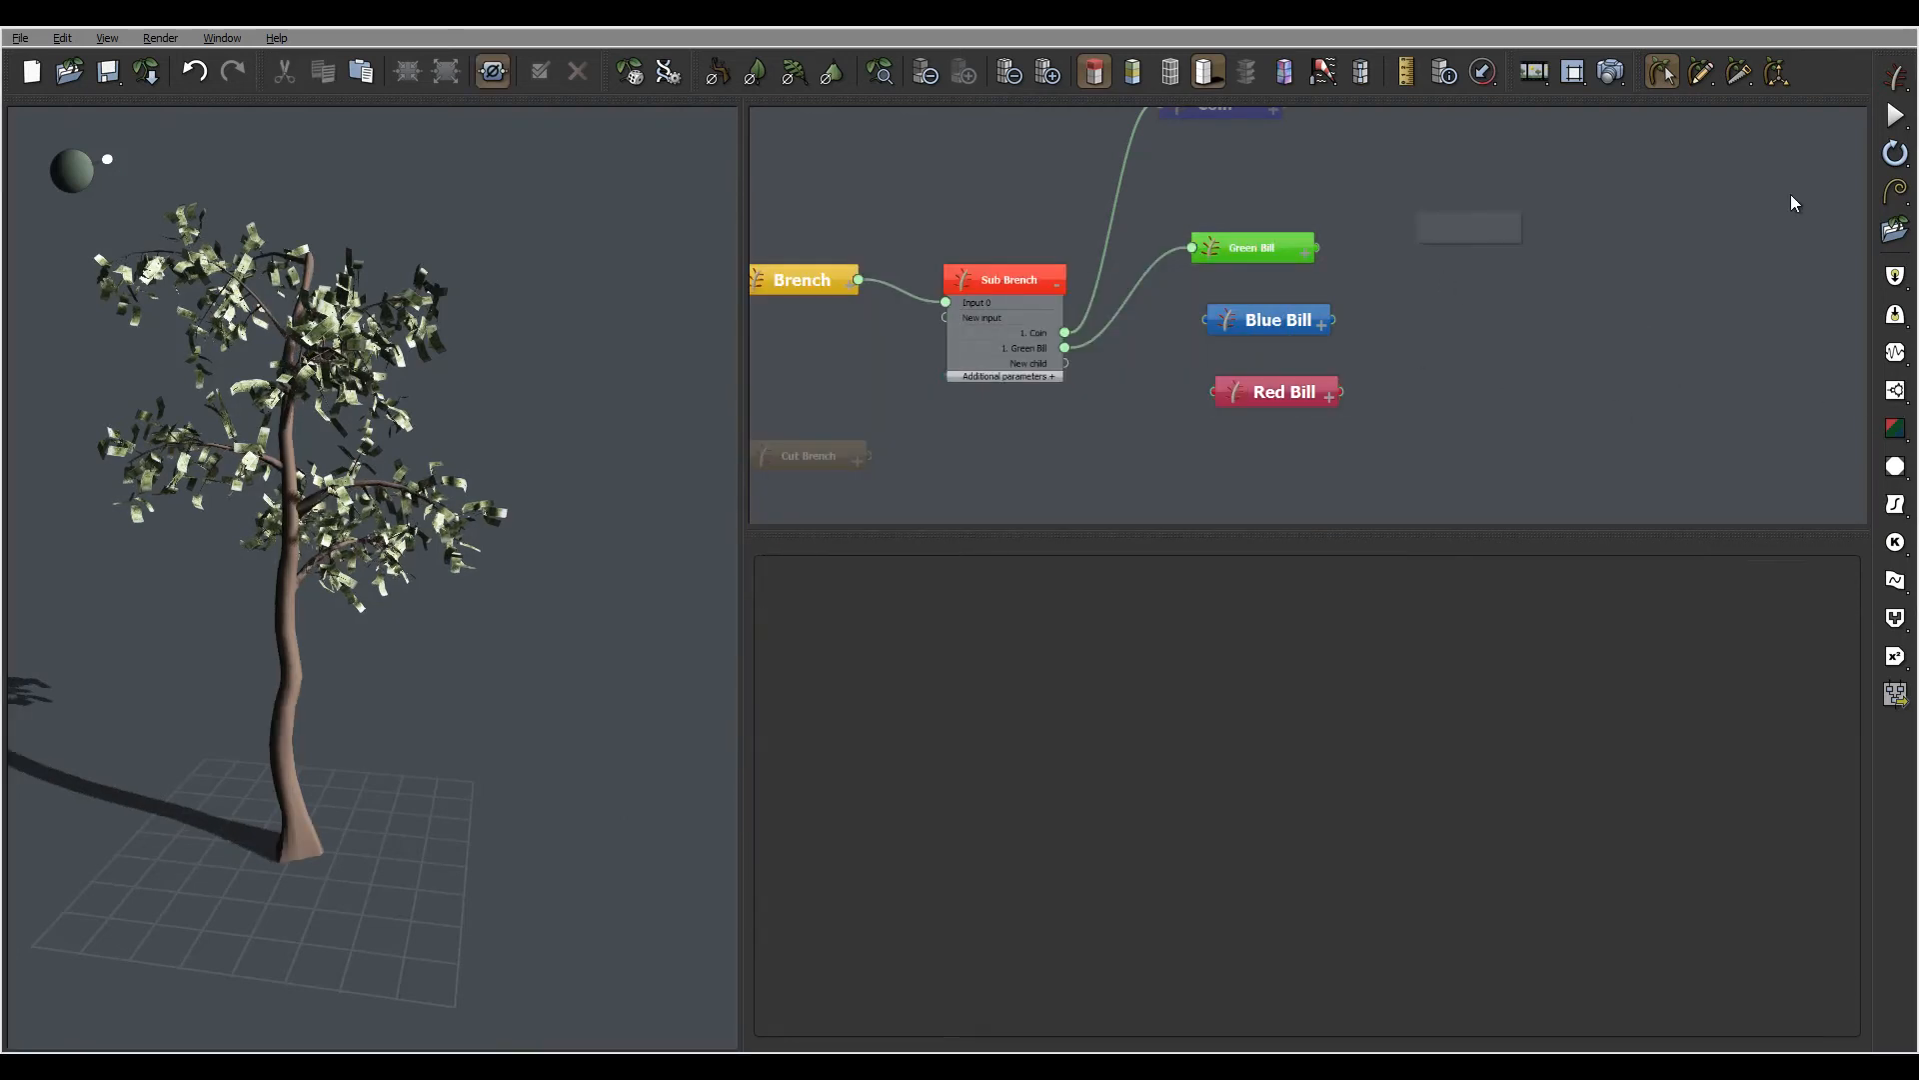
right_click(1477, 230)
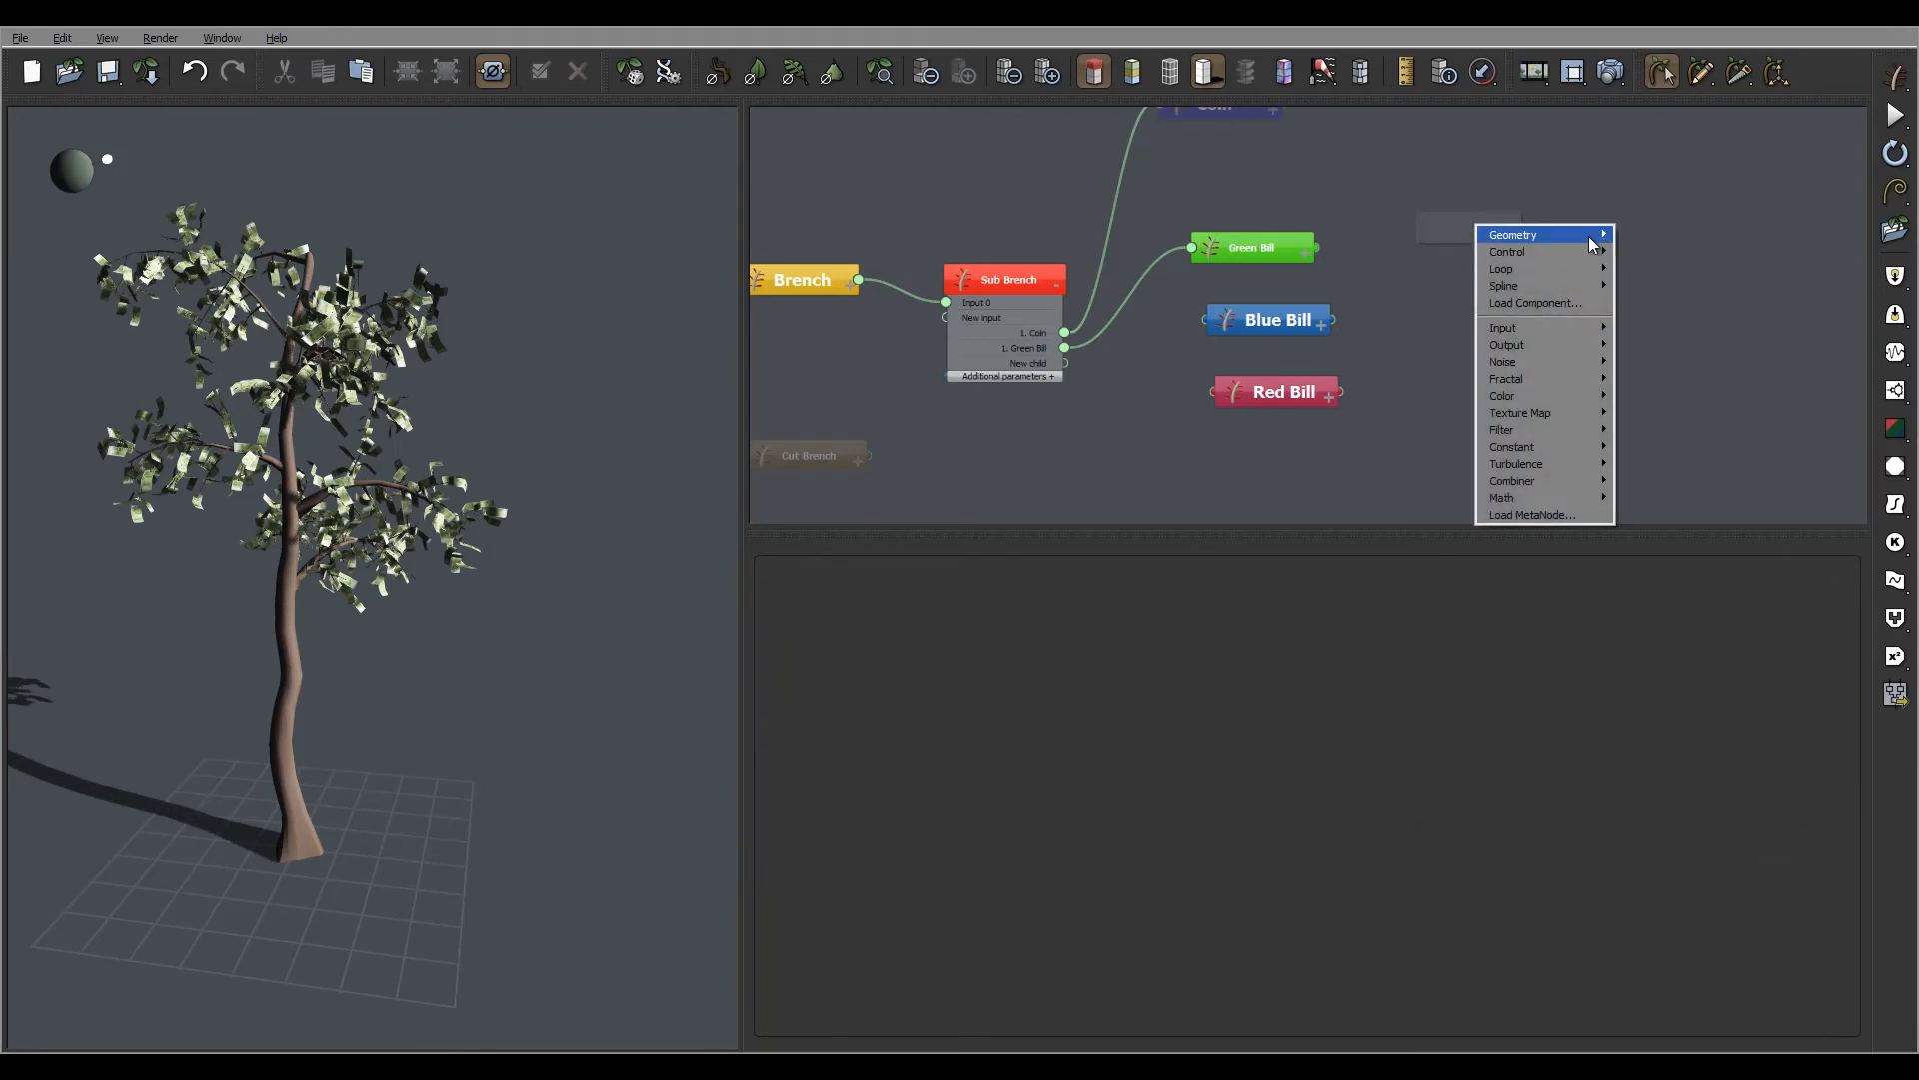
mouse_move(1554, 250)
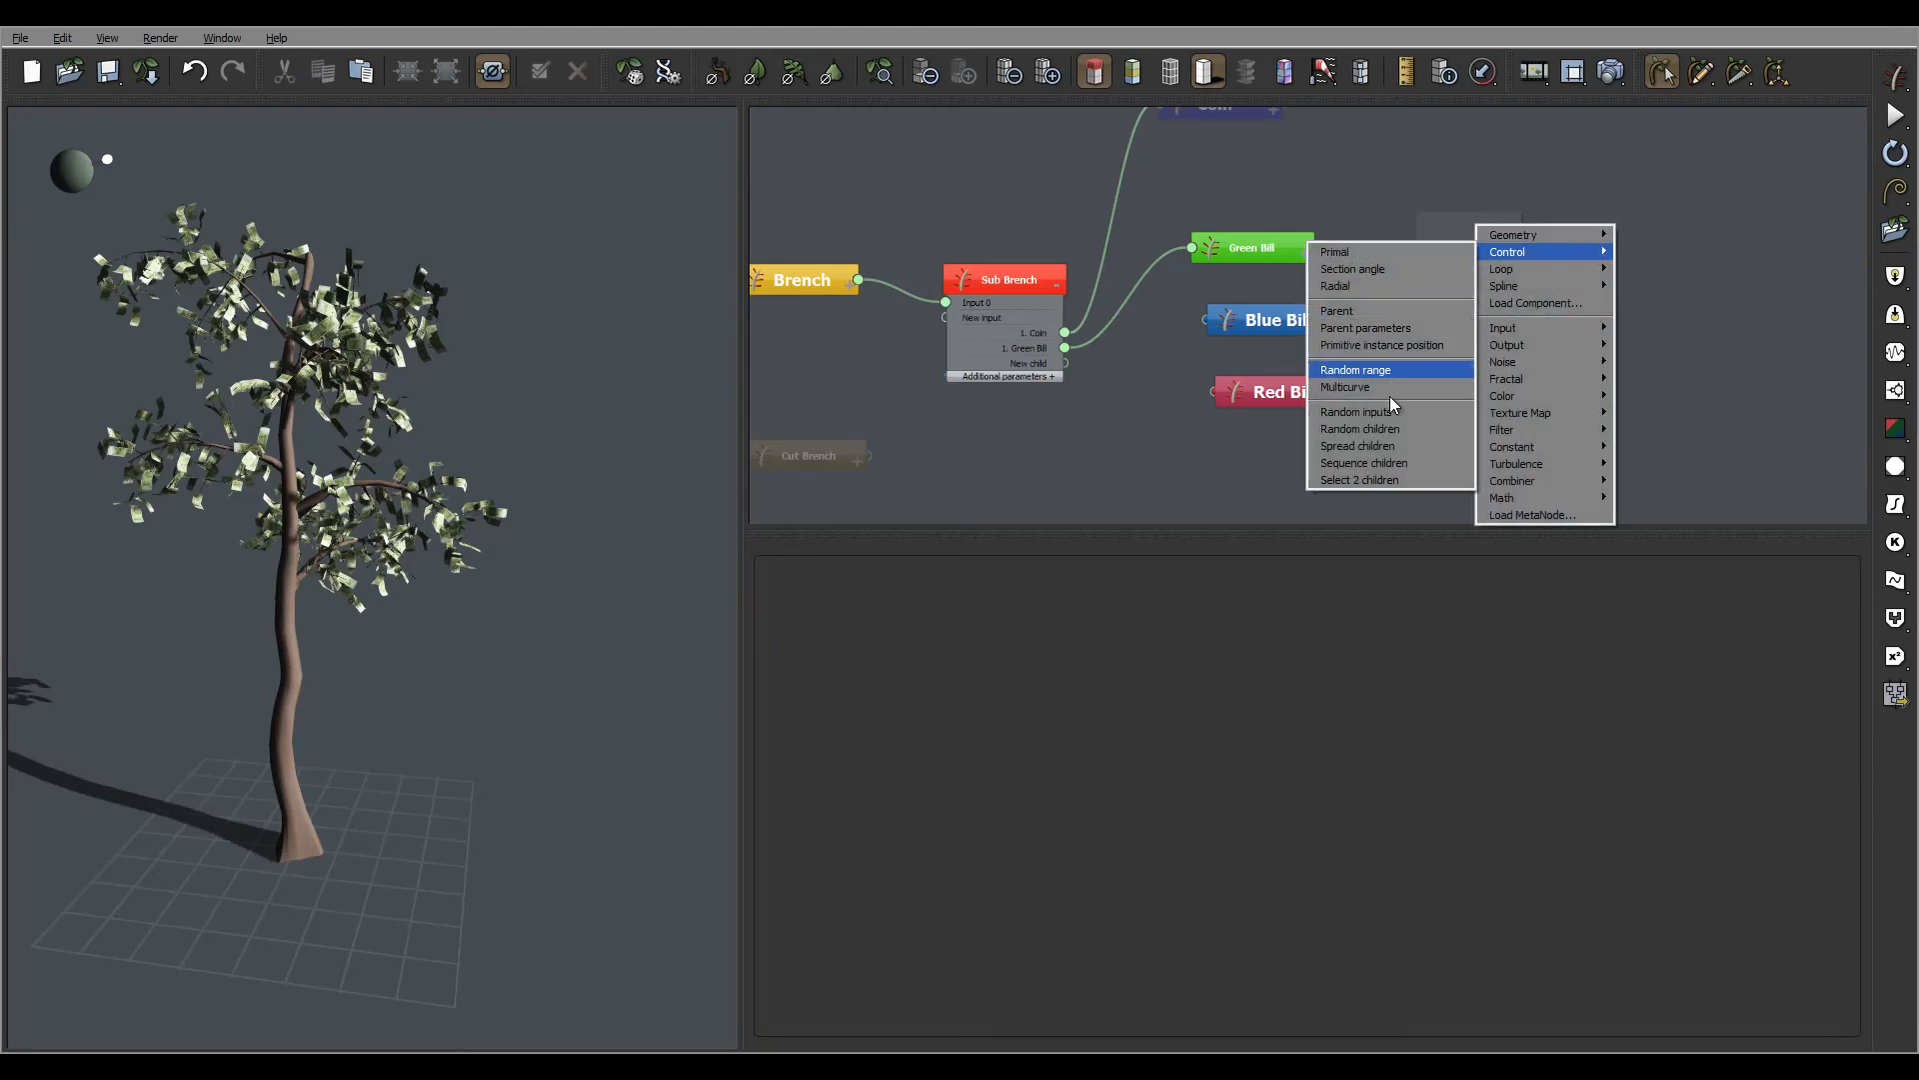
left_click(1376, 428)
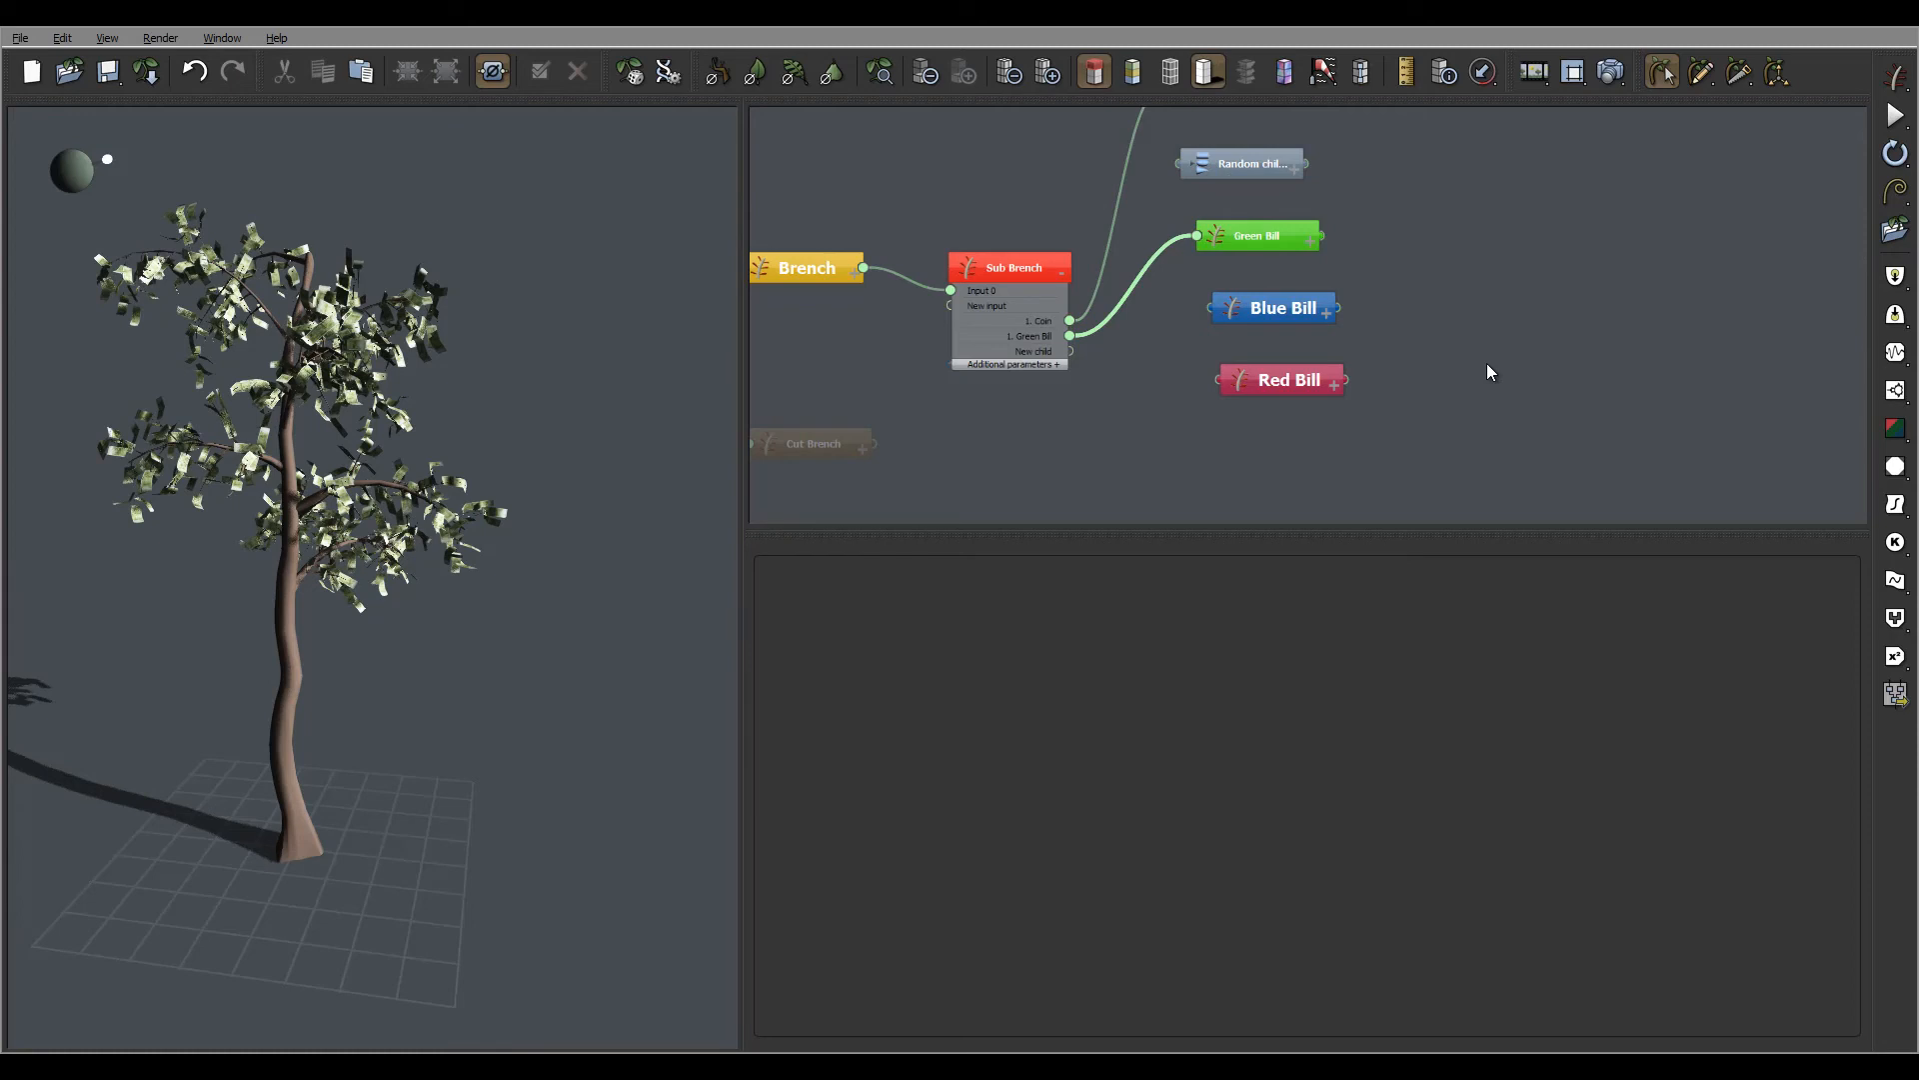
Step: Insert the Random children node between Sub Brench and Green Bill, and connect Blue Bill and Red Bill to its outputs
left_click_drag(1185, 222, 1073, 334)
middle_click_drag(1492, 126, 1375, 200)
left_click_drag(1104, 305, 1213, 252)
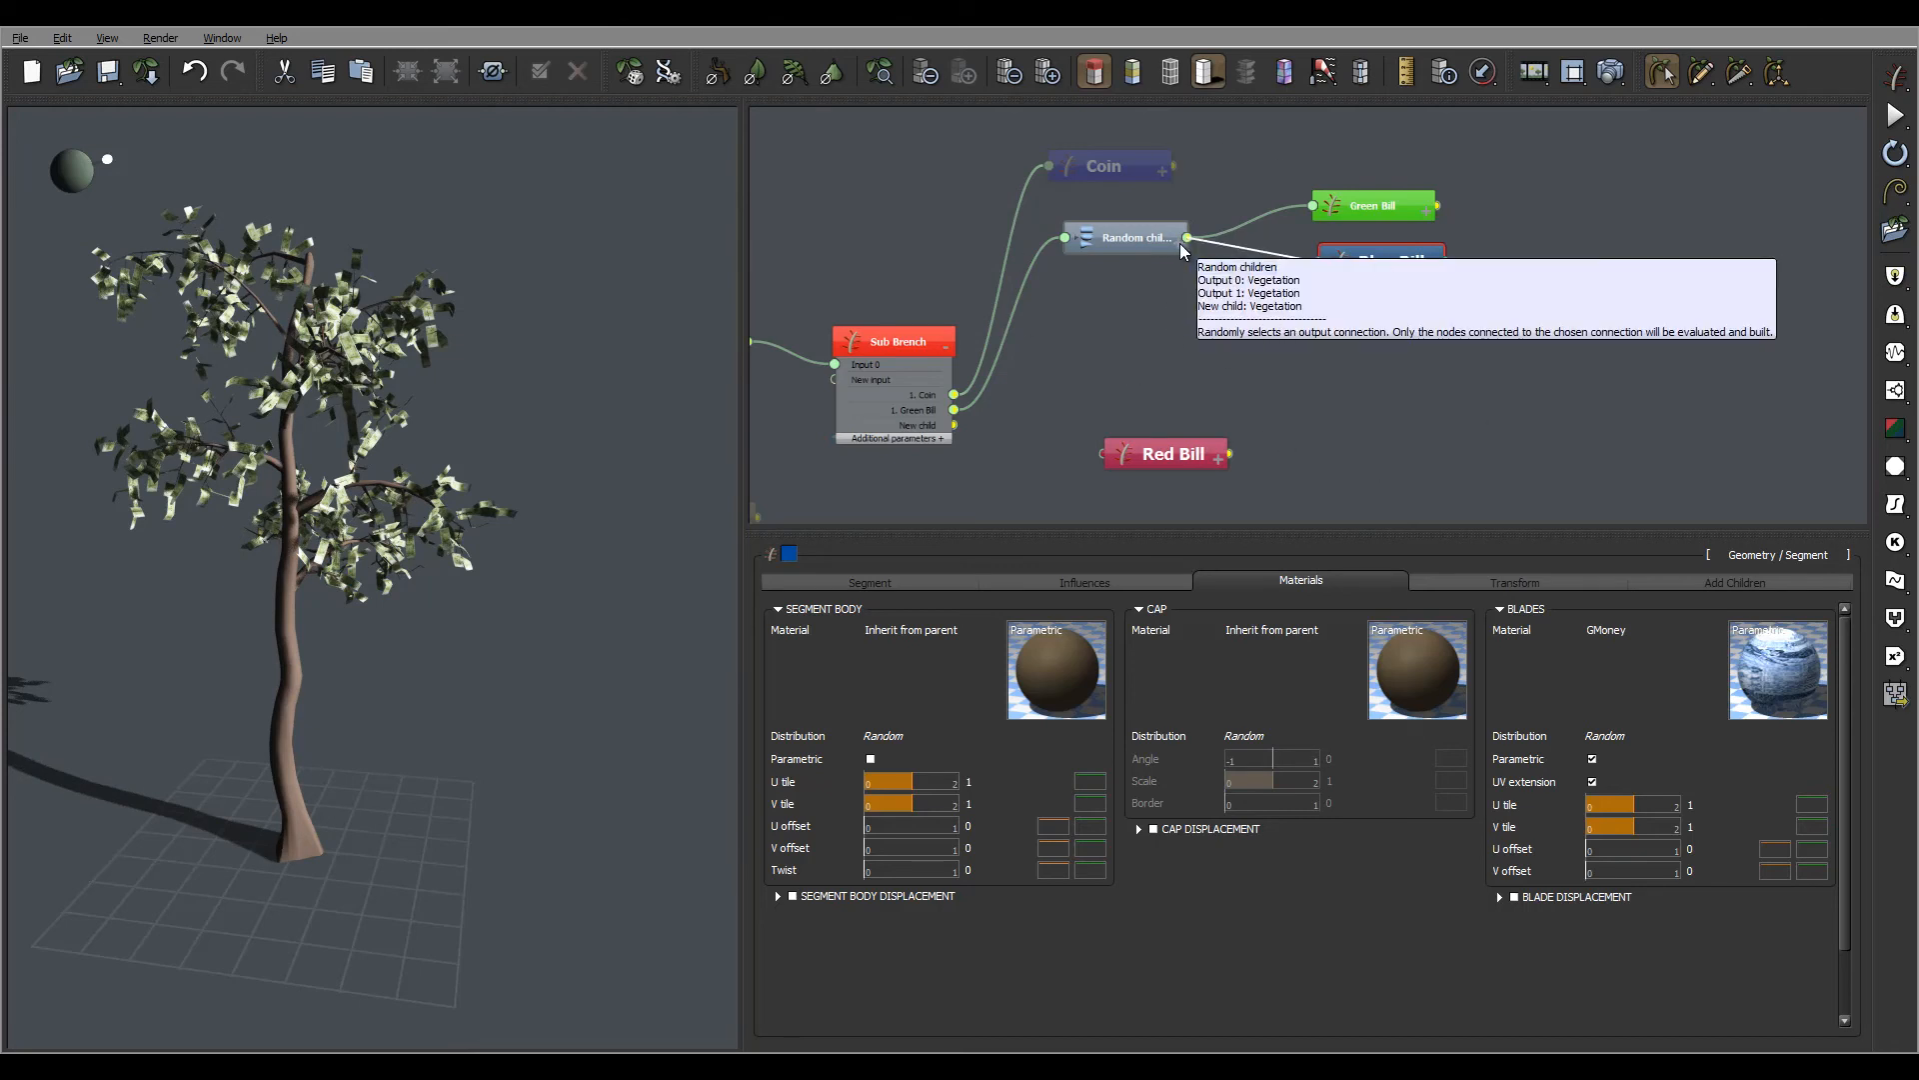
left_click_drag(1182, 250, 1182, 250)
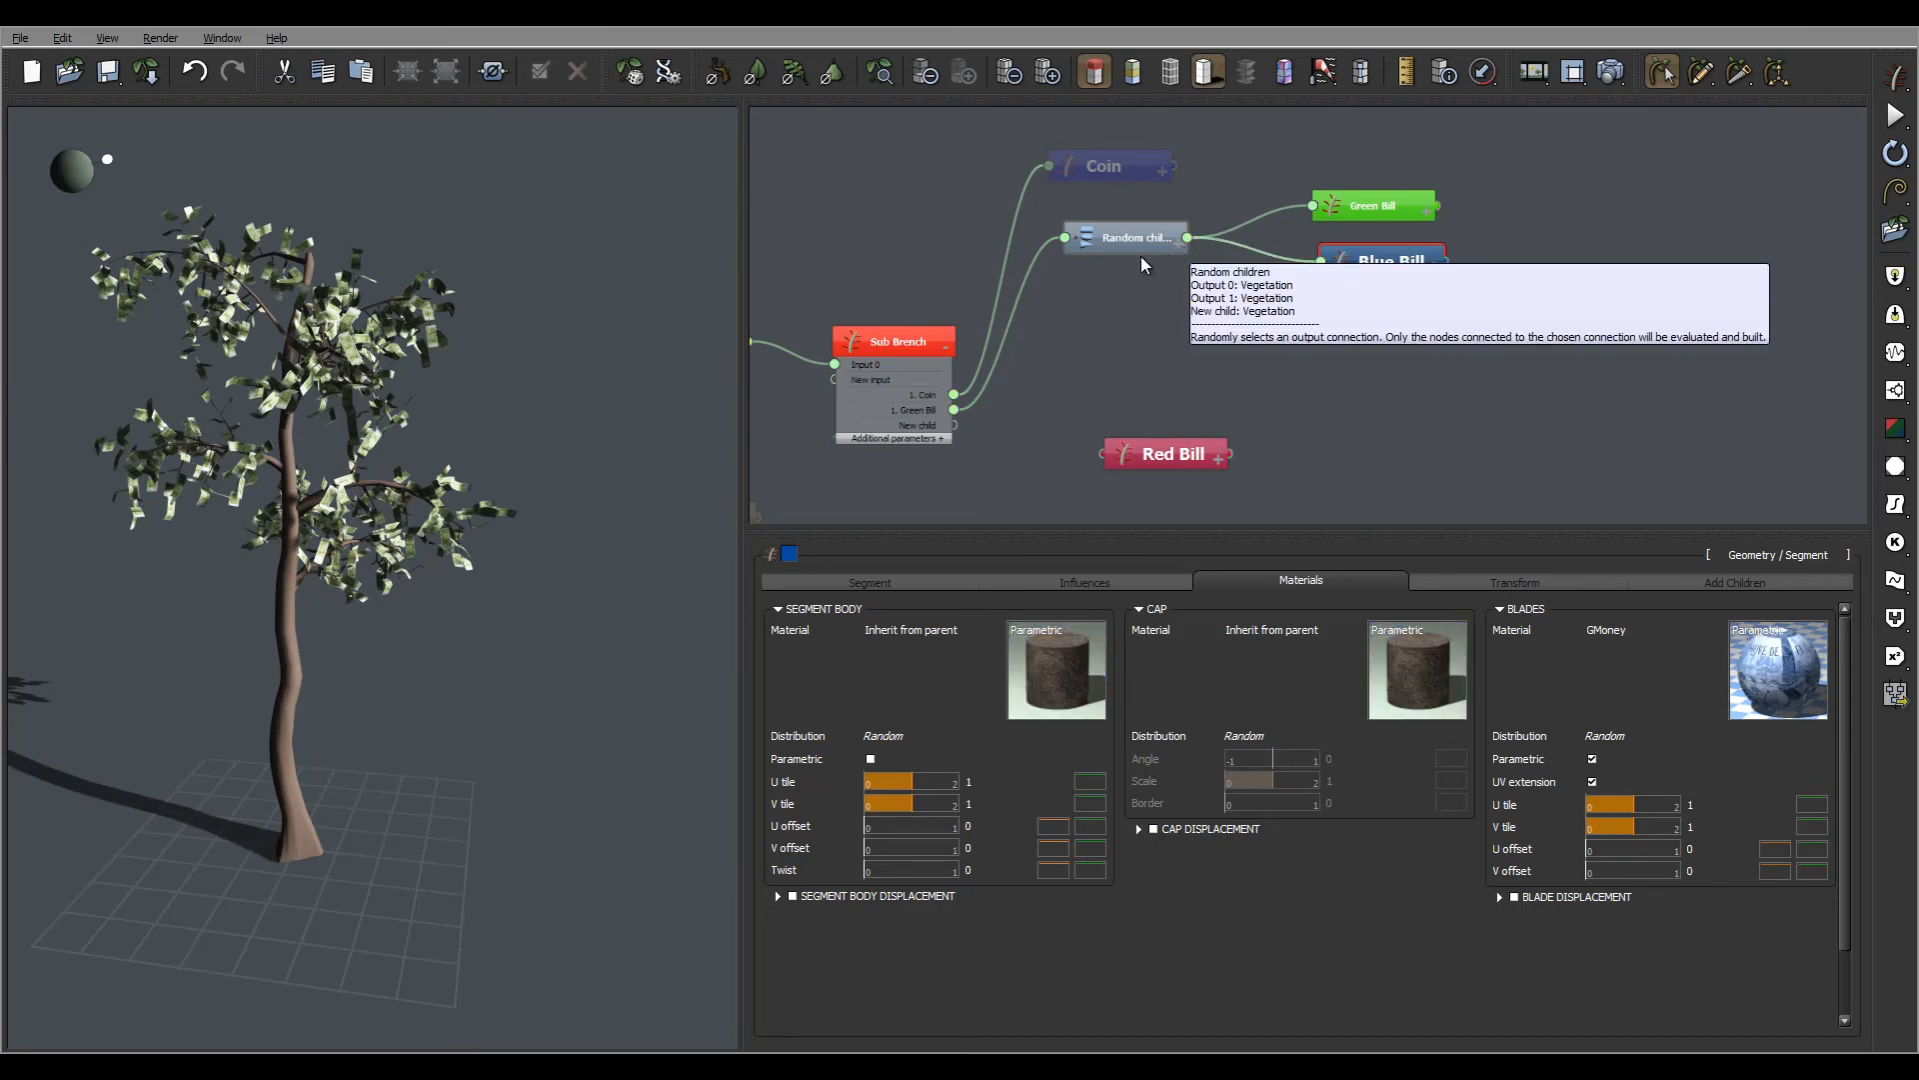
left_click(1182, 250)
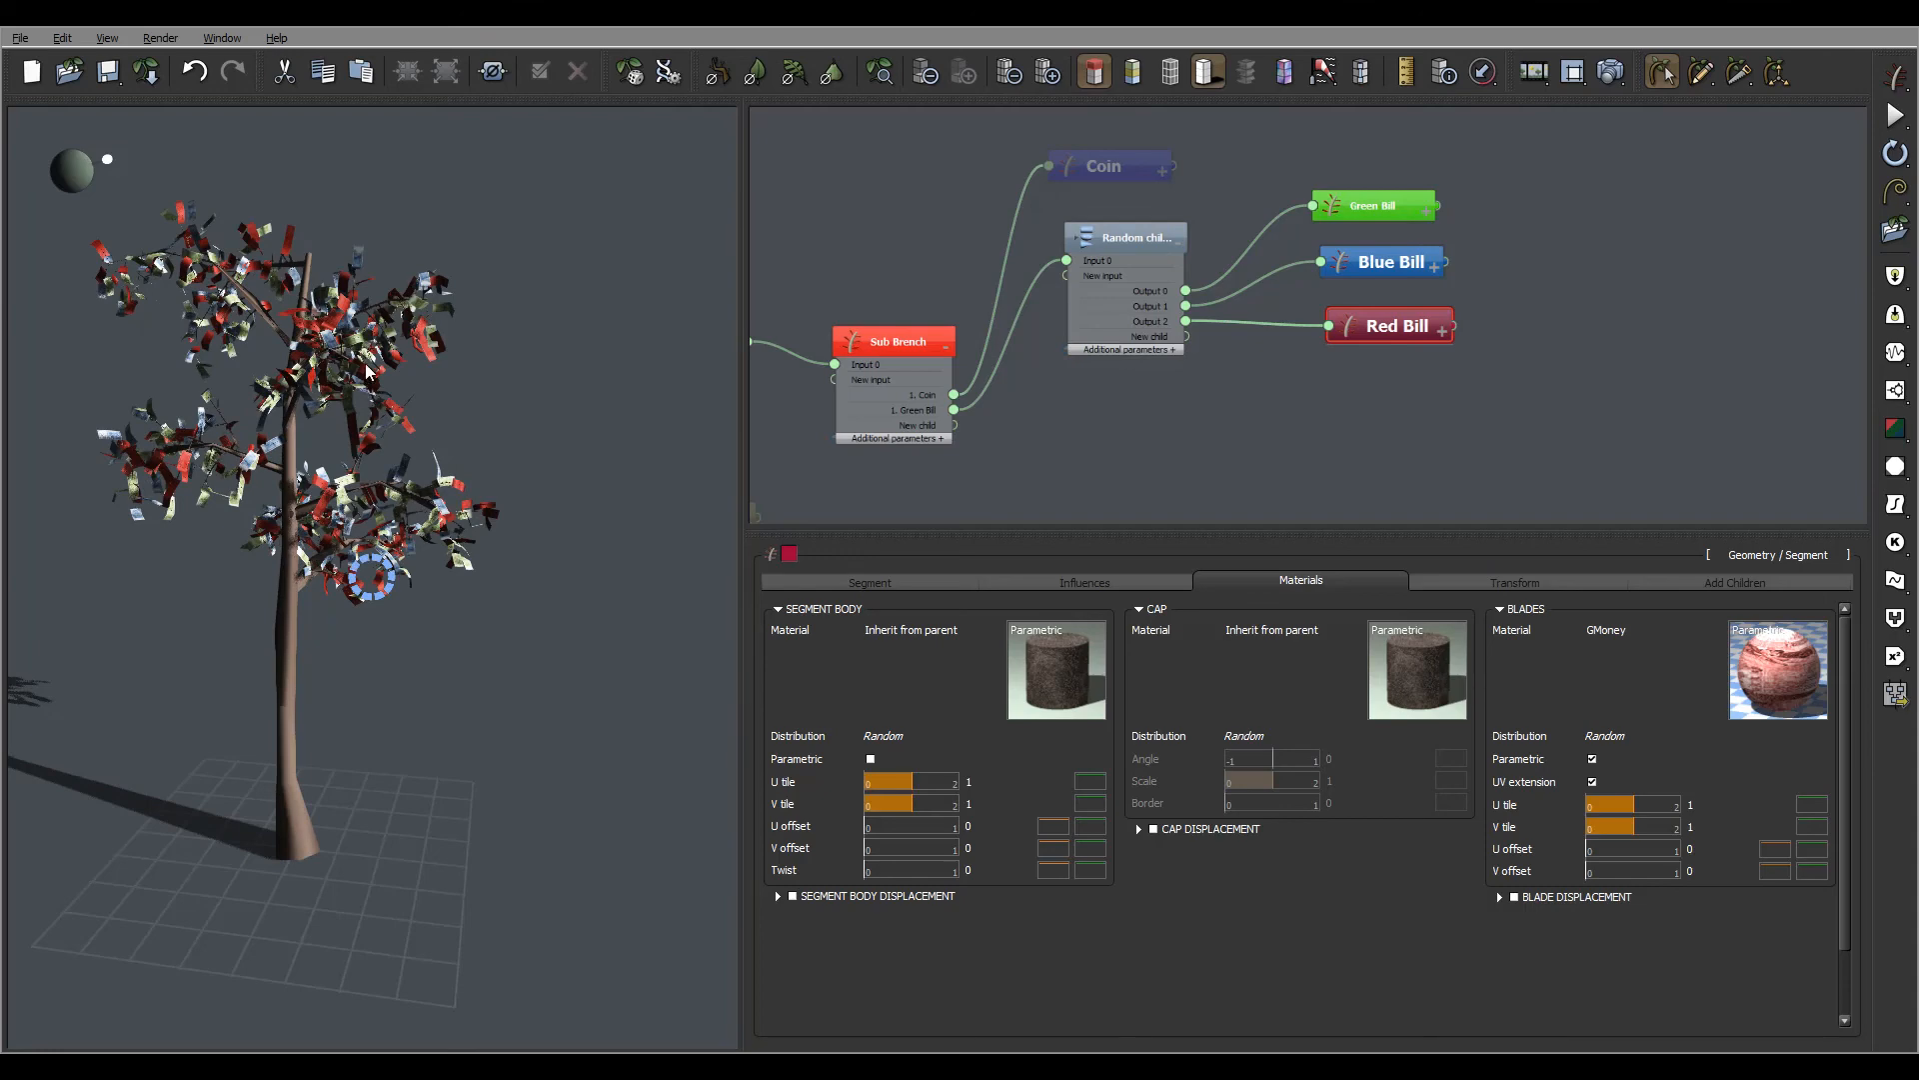
Step: Examine the mix of bills on the tree, the Random children node's presence settings and the complete node graph
right_click_drag(366, 372, 560, 319)
left_click(1130, 238)
right_click_drag(1199, 458, 1433, 321)
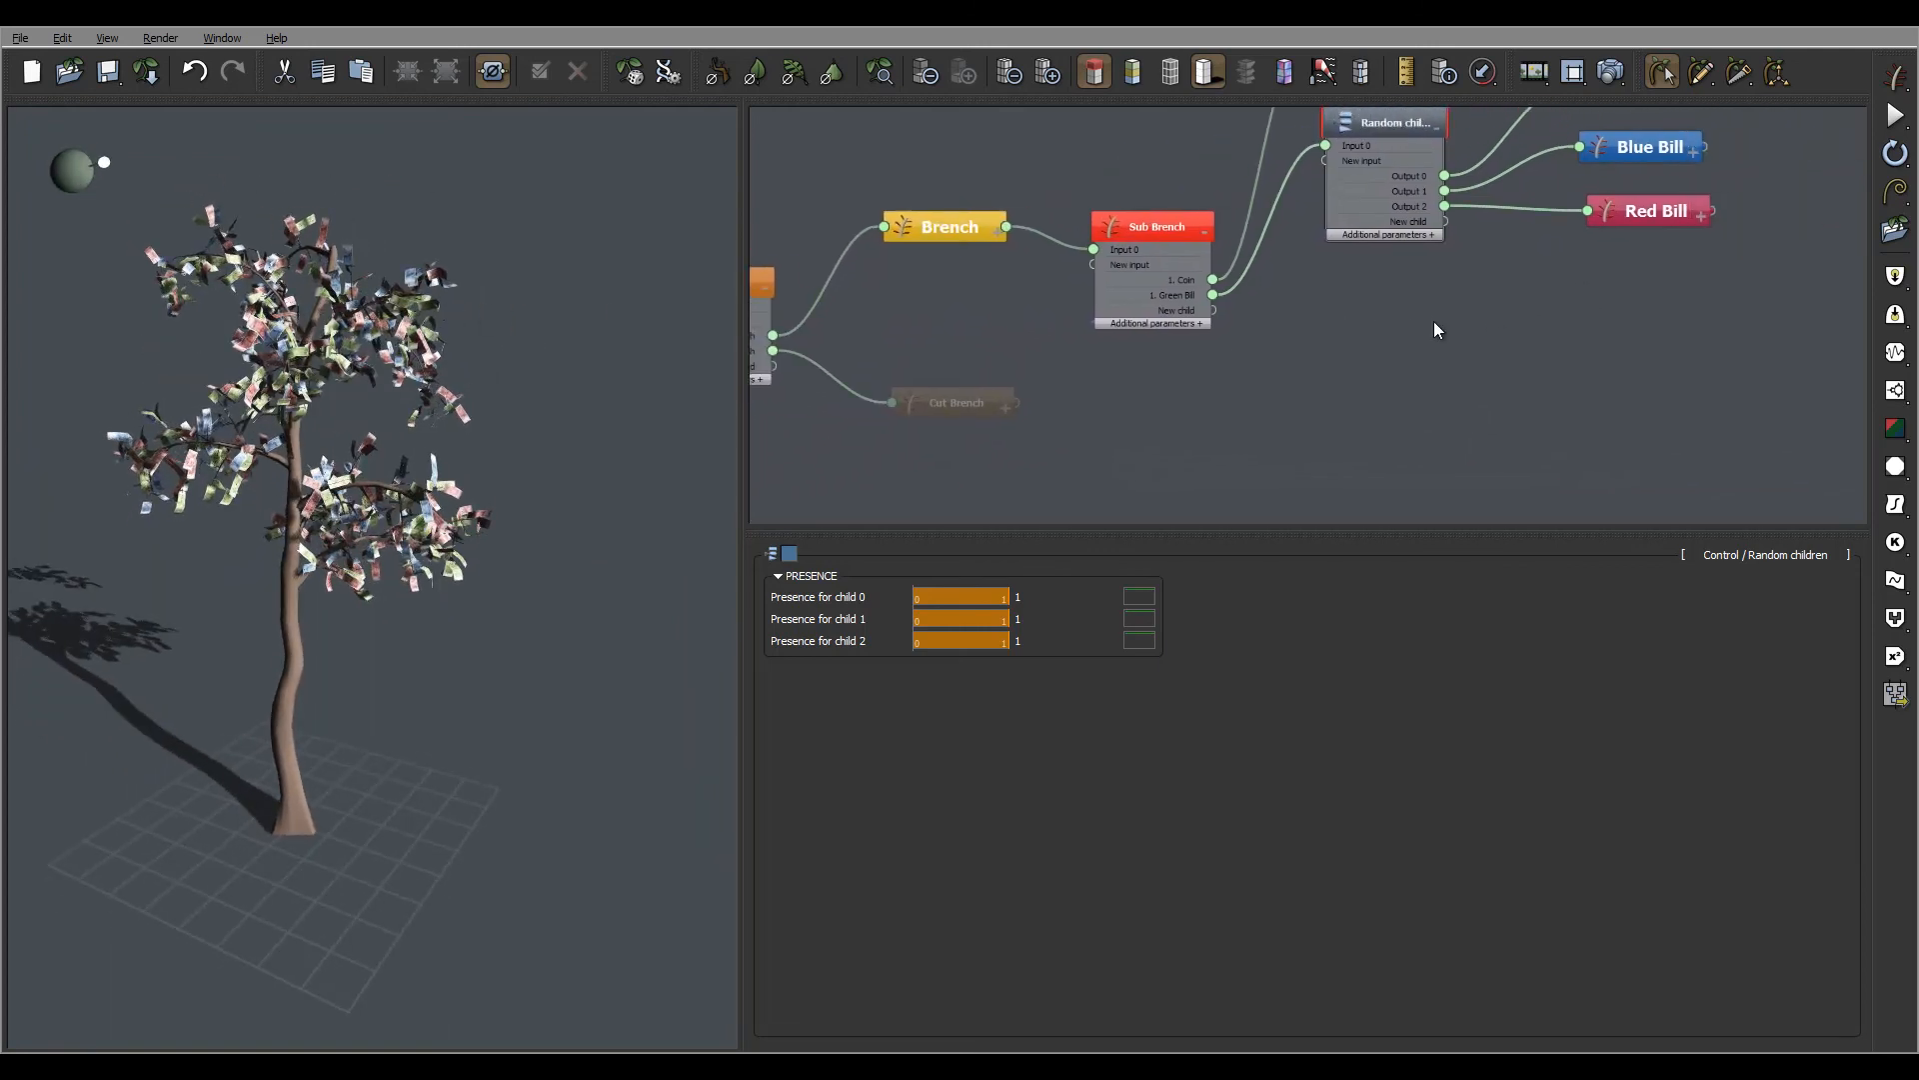
scroll(1429, 321, "down", 2)
scroll(1429, 321, "down", 1)
right_click_drag(1208, 329, 1339, 333)
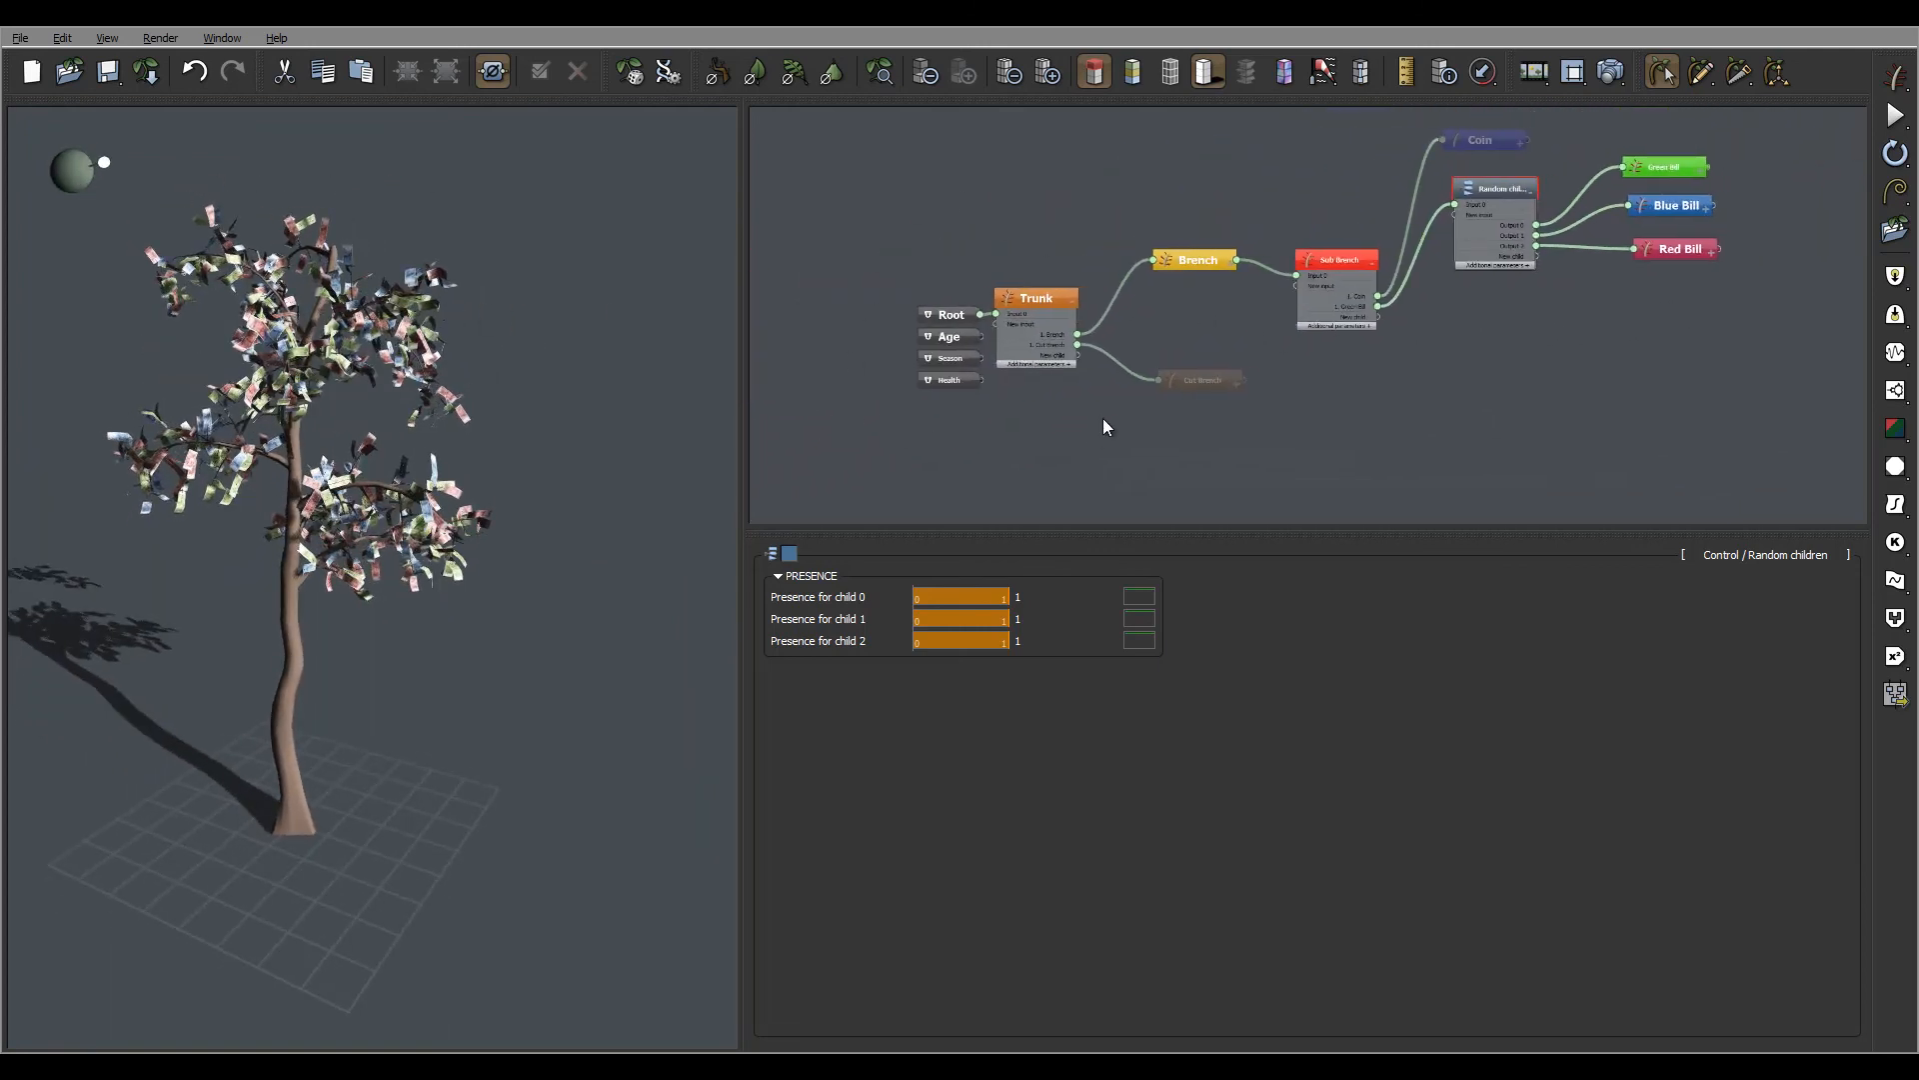
right_click_drag(1104, 419, 1016, 481)
mouse_move(520, 370)
right_mouse_down()
mouse_move(338, 390)
mouse_move(420, 324)
mouse_move(375, 354)
mouse_move(490, 339)
mouse_move(390, 351)
mouse_move(513, 362)
right_mouse_up()
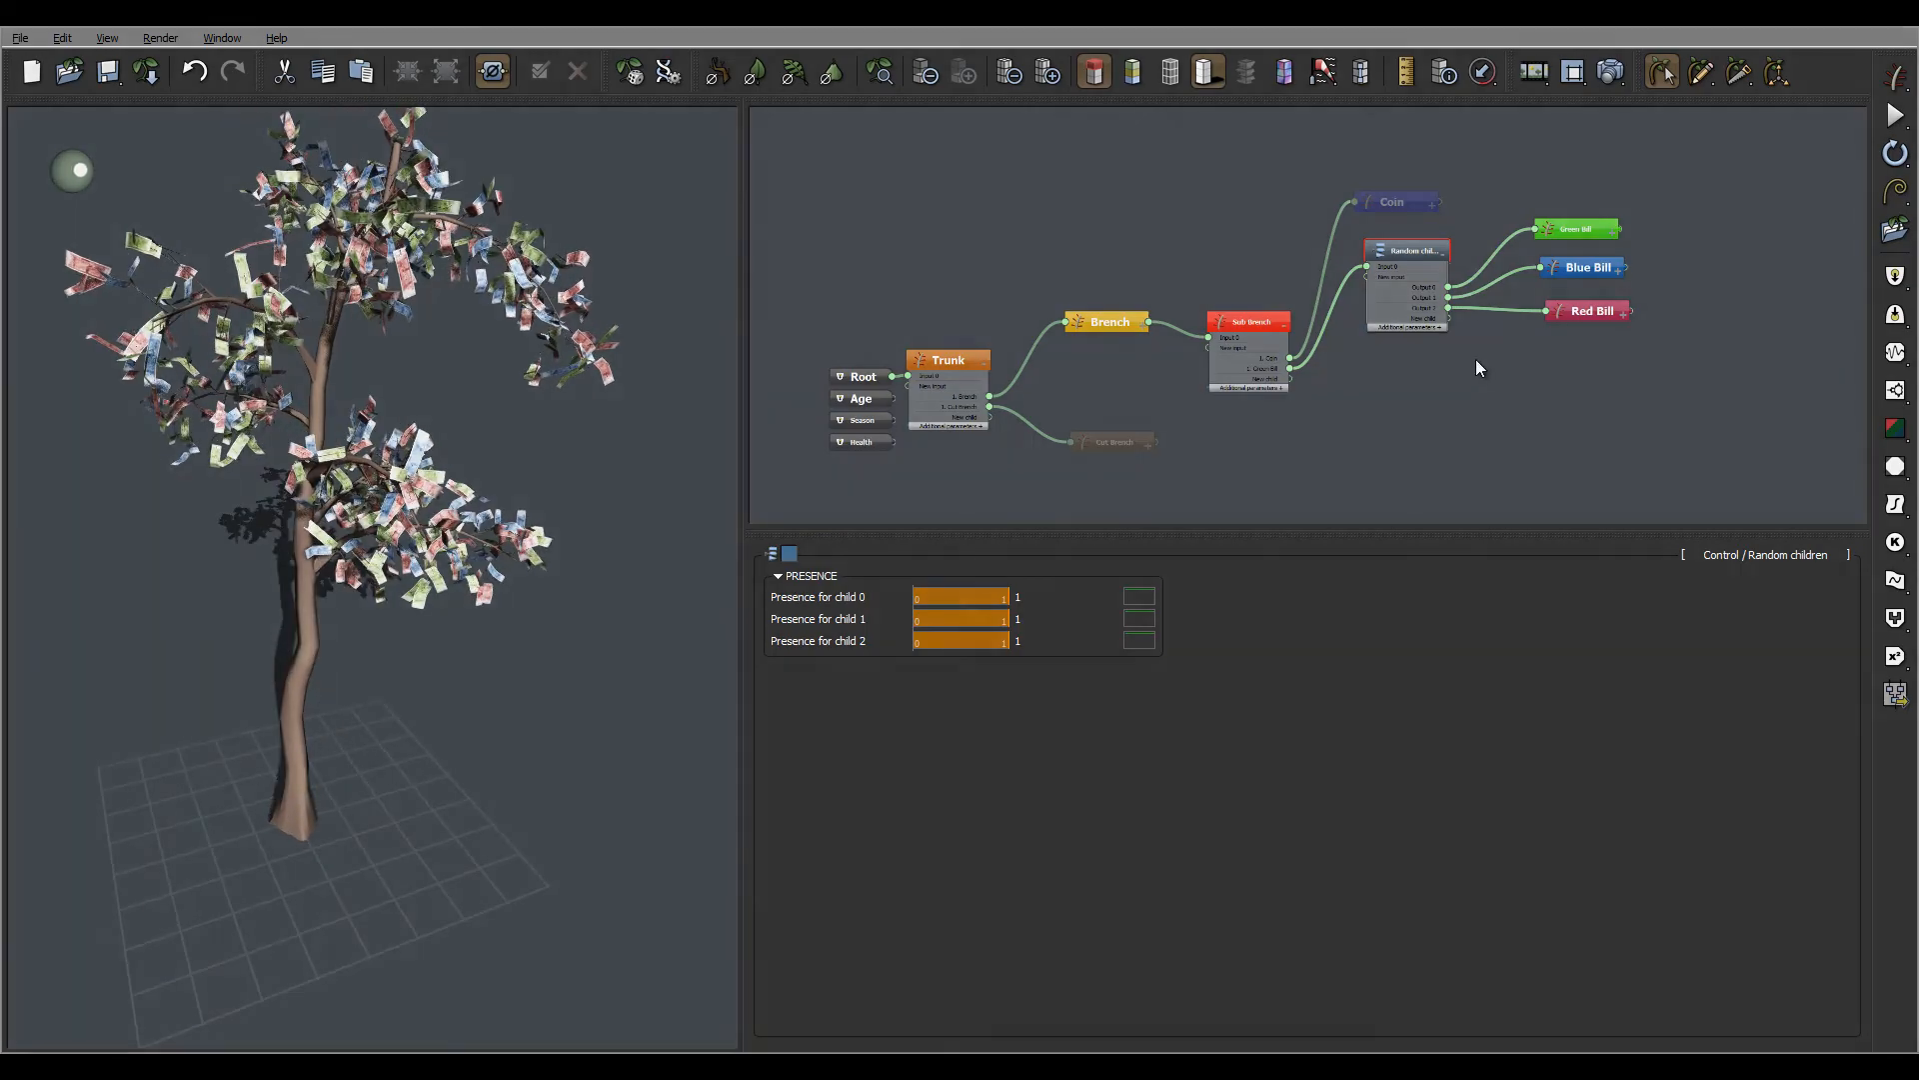